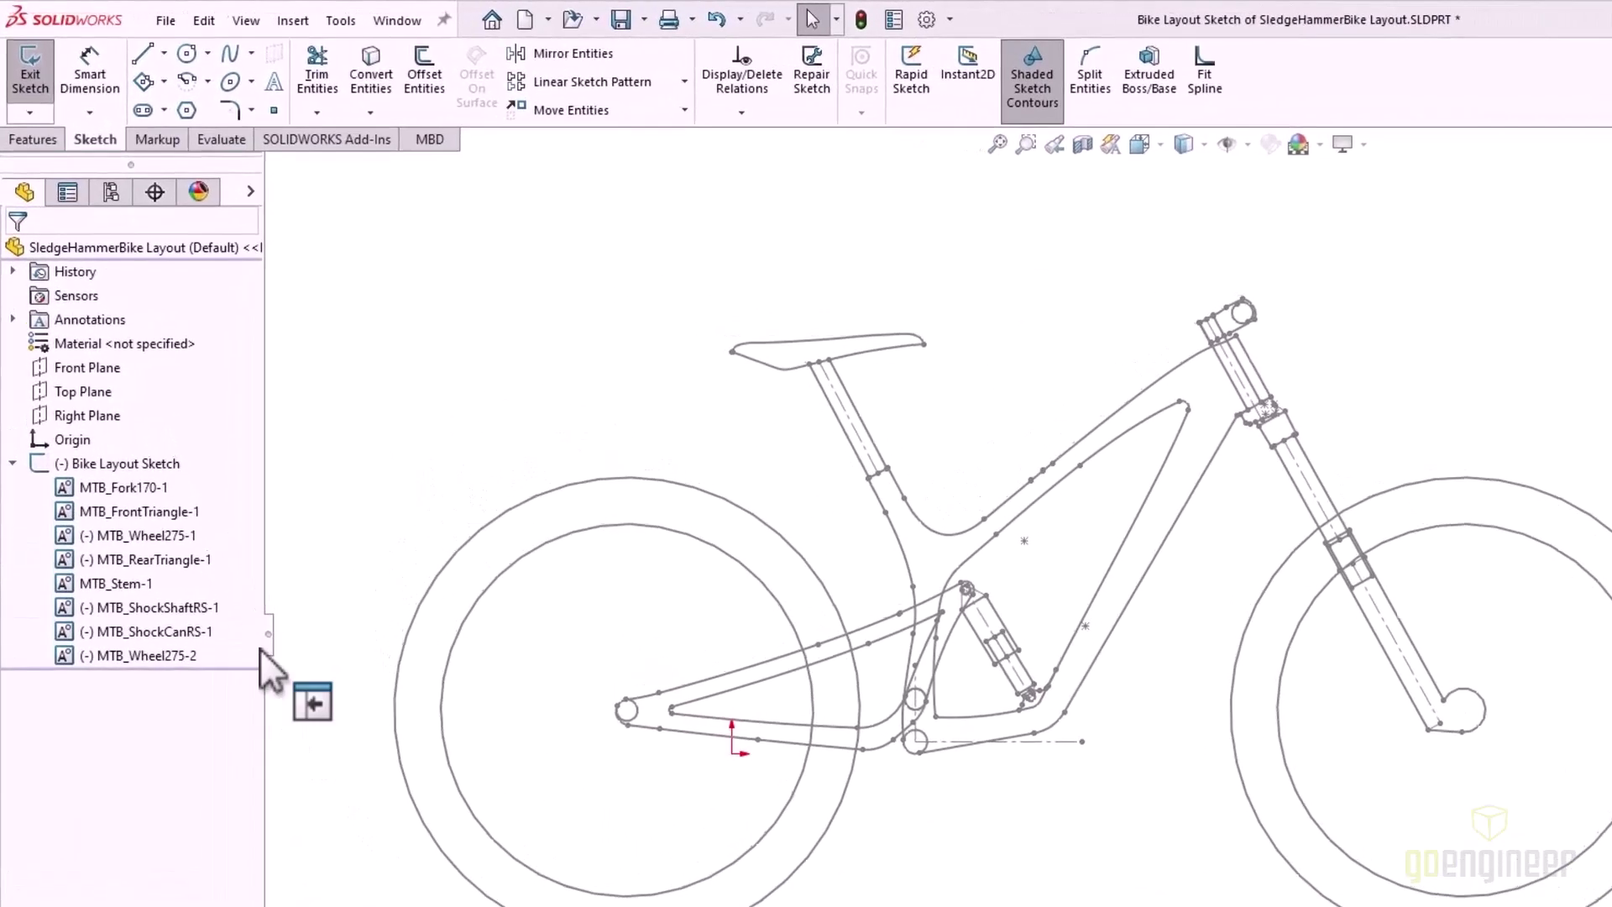
Step: Edit the MTB_Wheel275-1 block, give its inner circle a ∅558.50 diameter, and finish the block edit
{"action": "right_click", "coordinate": [174, 532]}
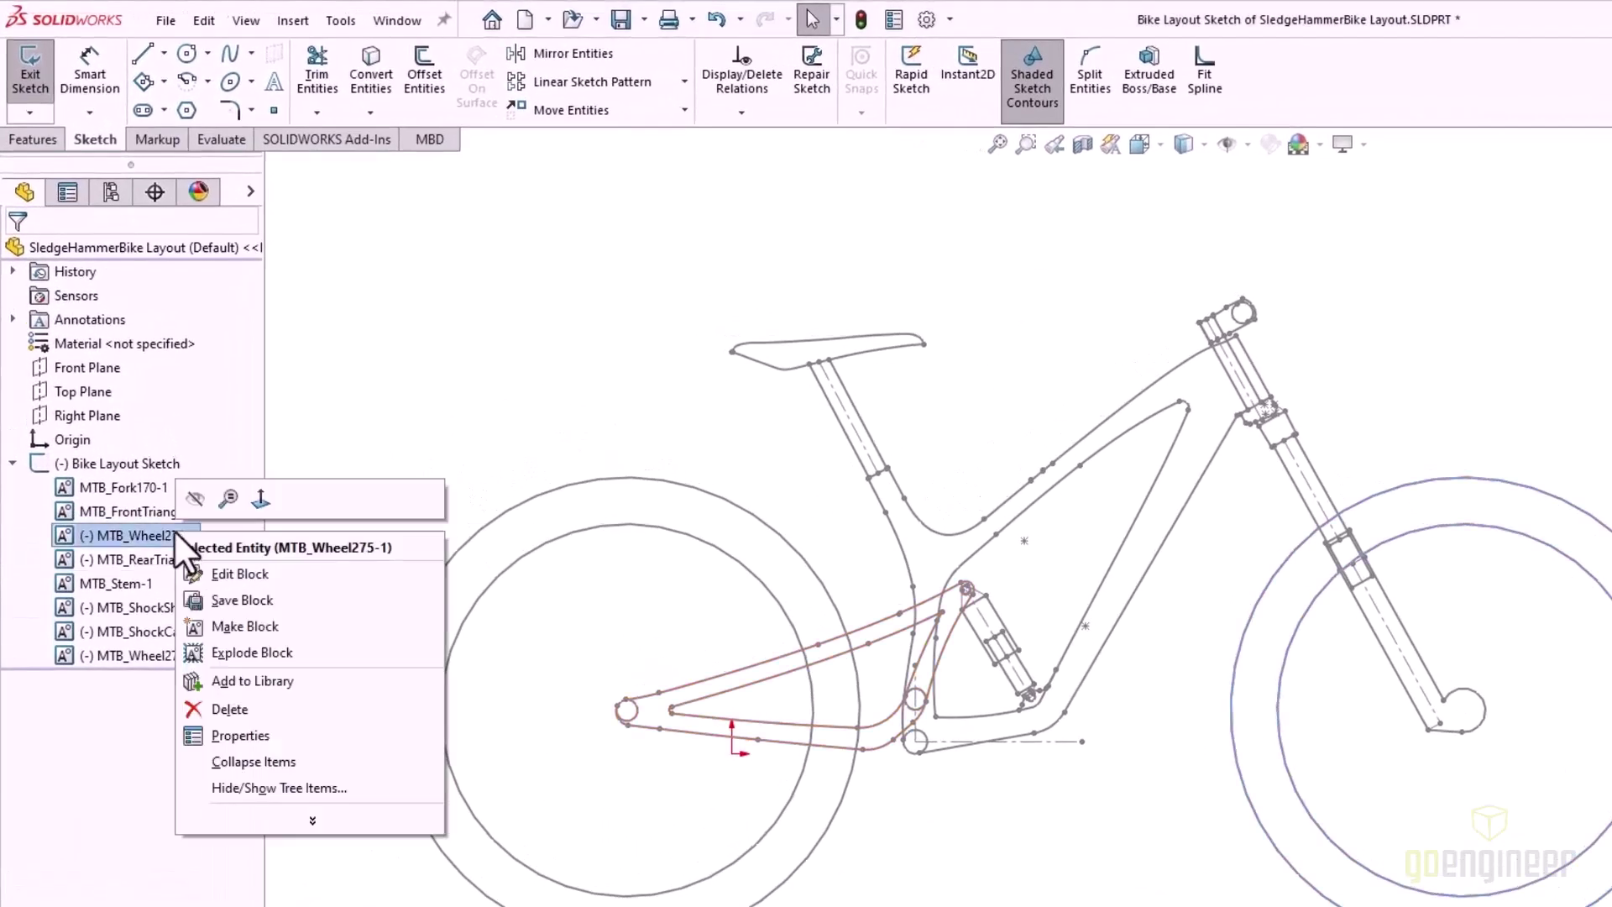
{"action": "left_click", "coordinate": [205, 573]}
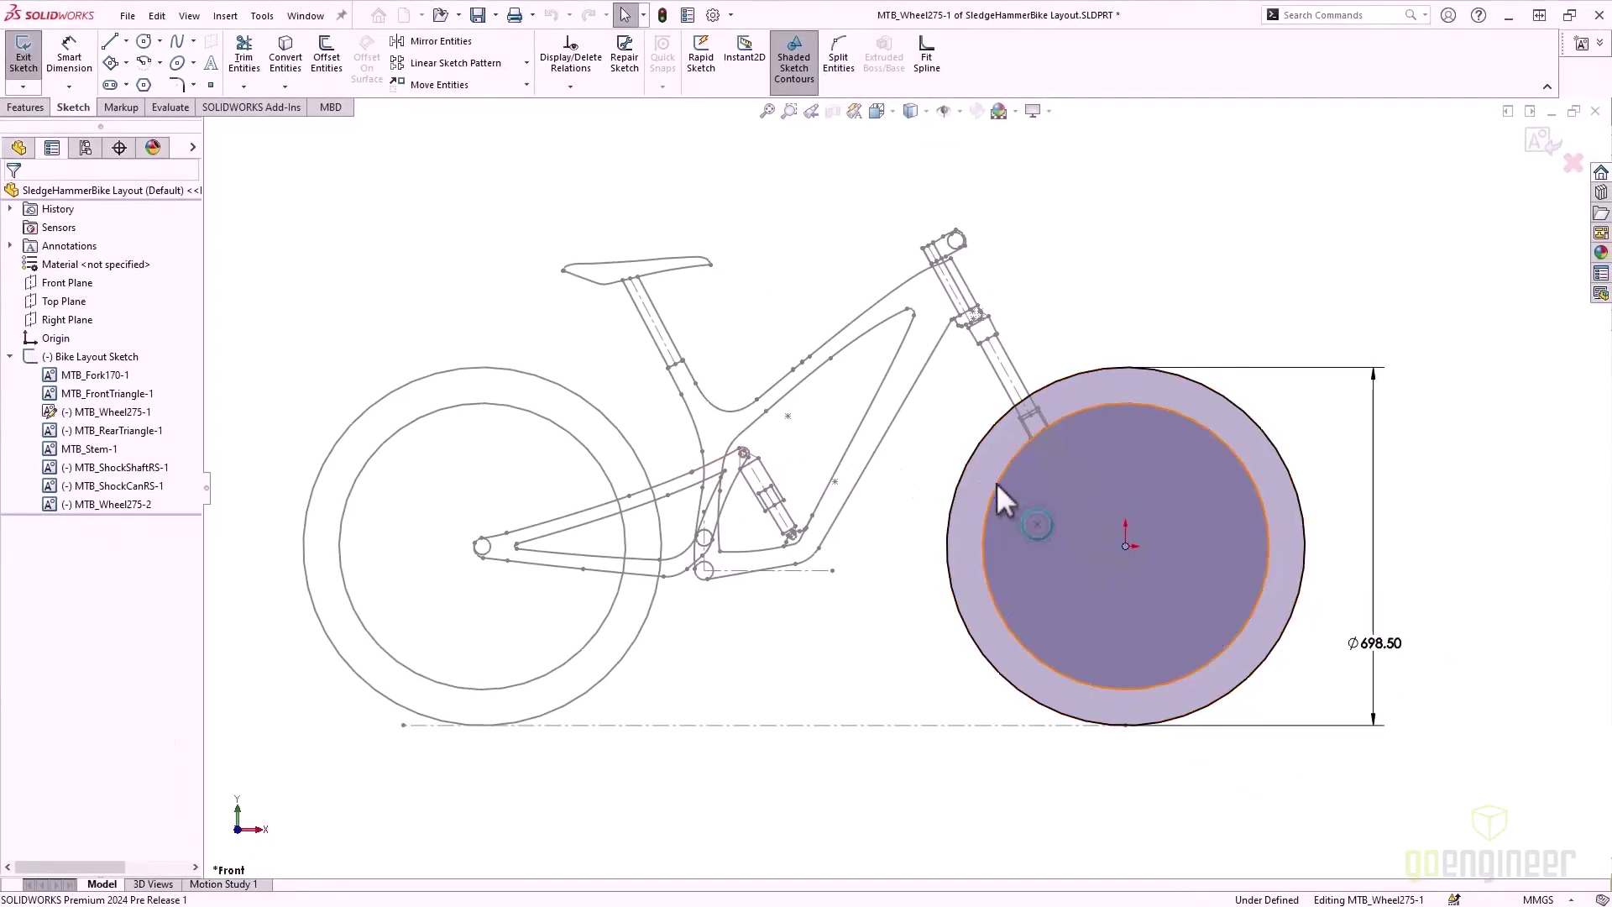
{"action": "left_click", "coordinate": [995, 482]}
{"action": "left_click", "coordinate": [1241, 413]}
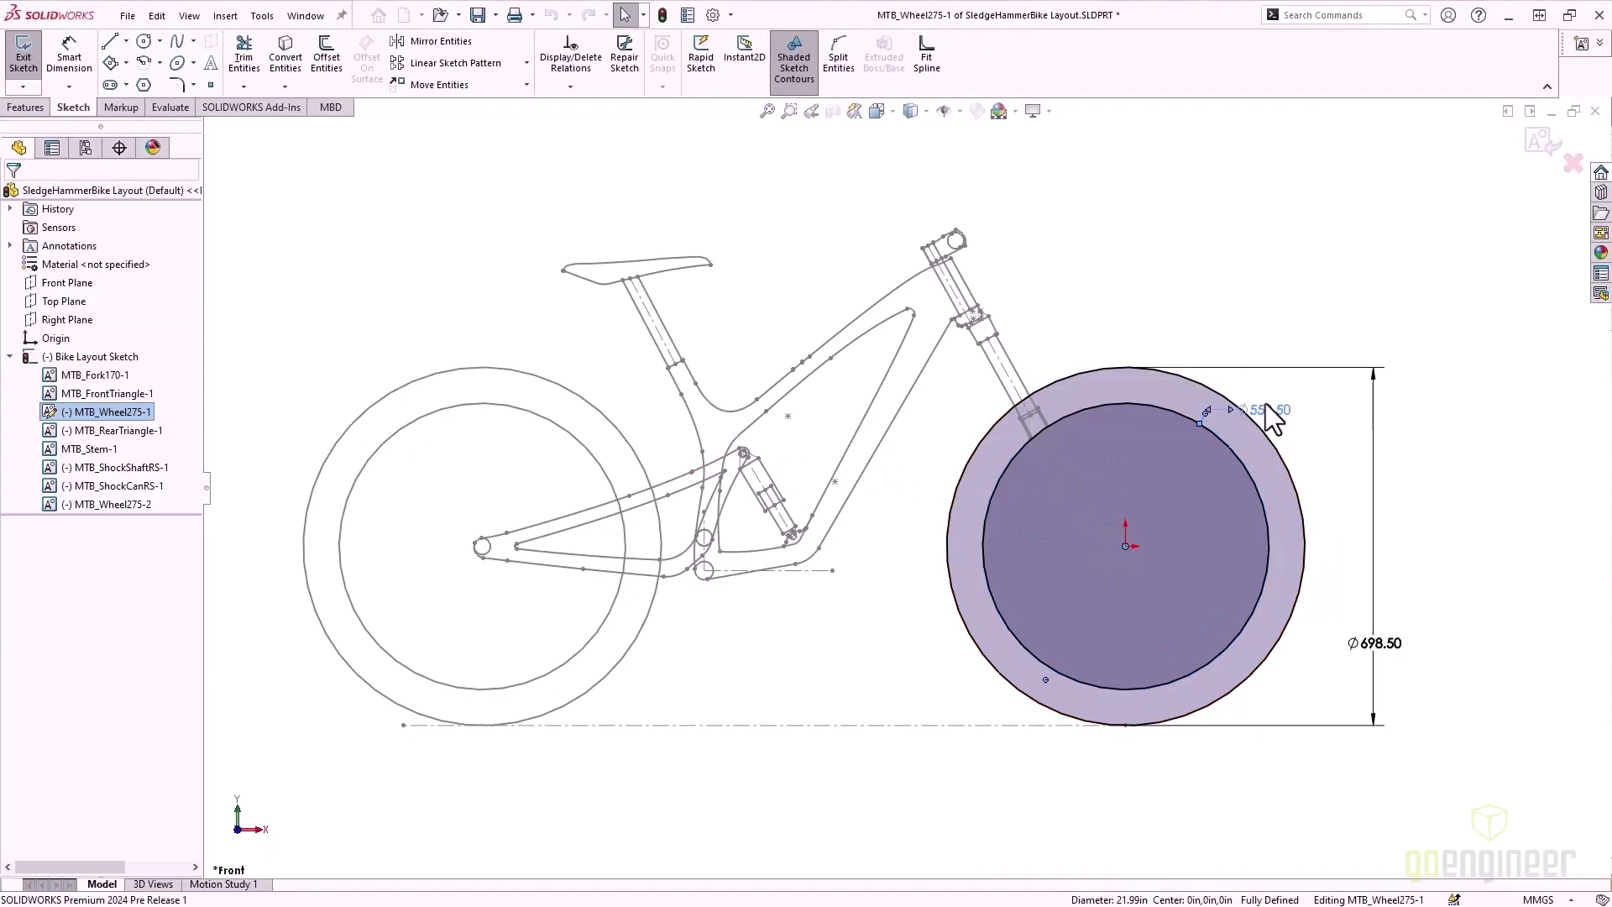
{"action": "left_click", "coordinate": [1266, 403]}
{"action": "left_click", "coordinate": [1125, 381]}
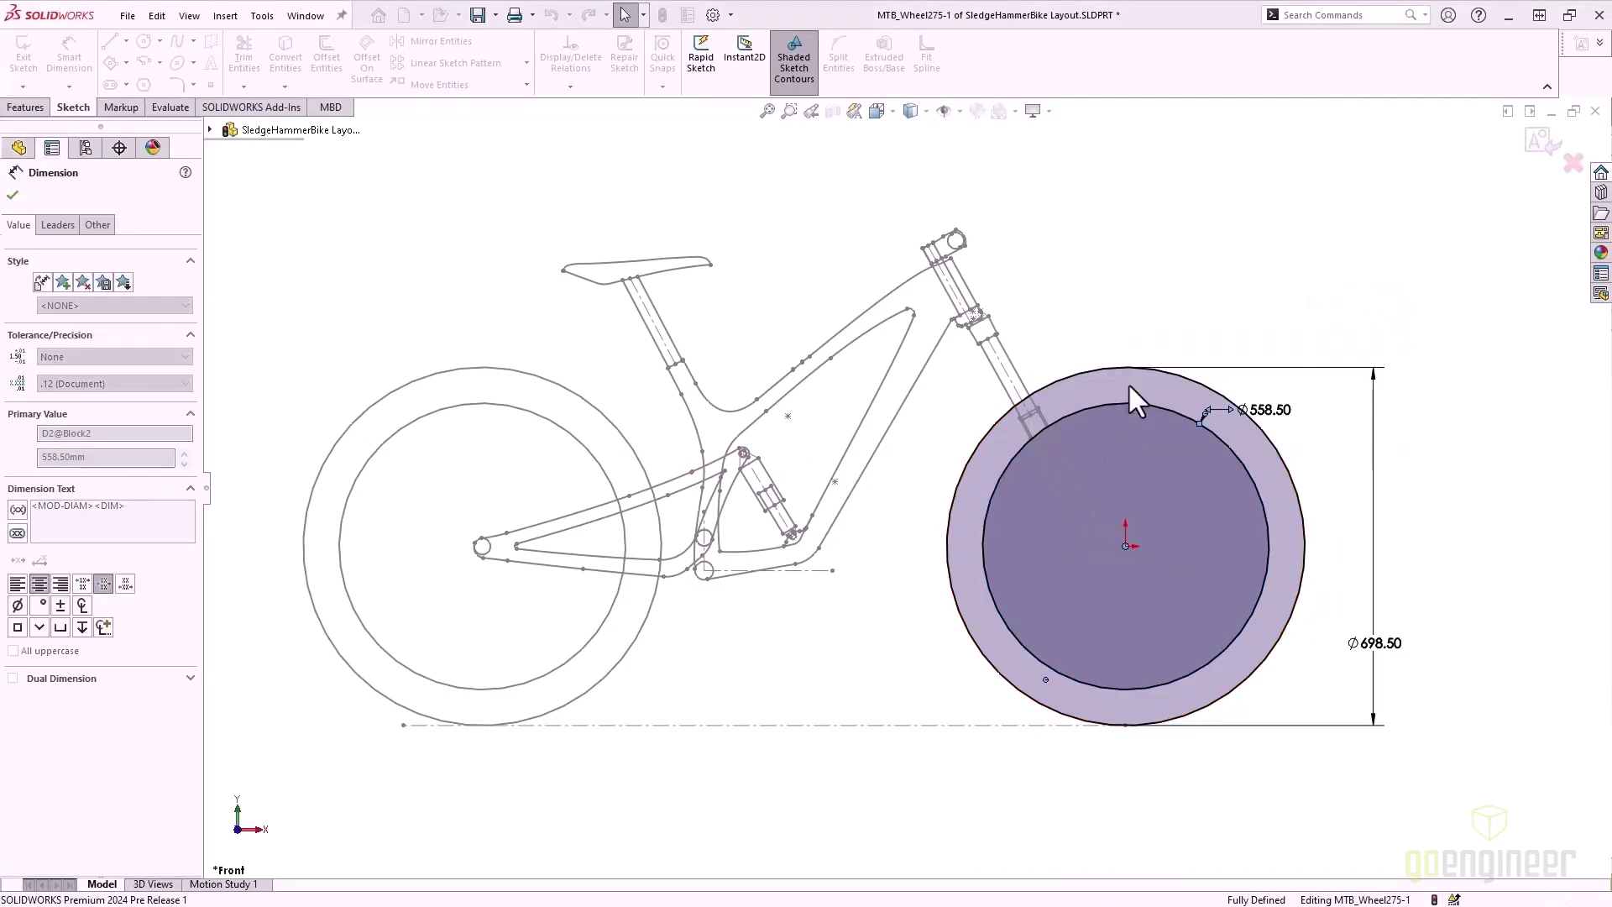
{"action": "key", "text": "d"}
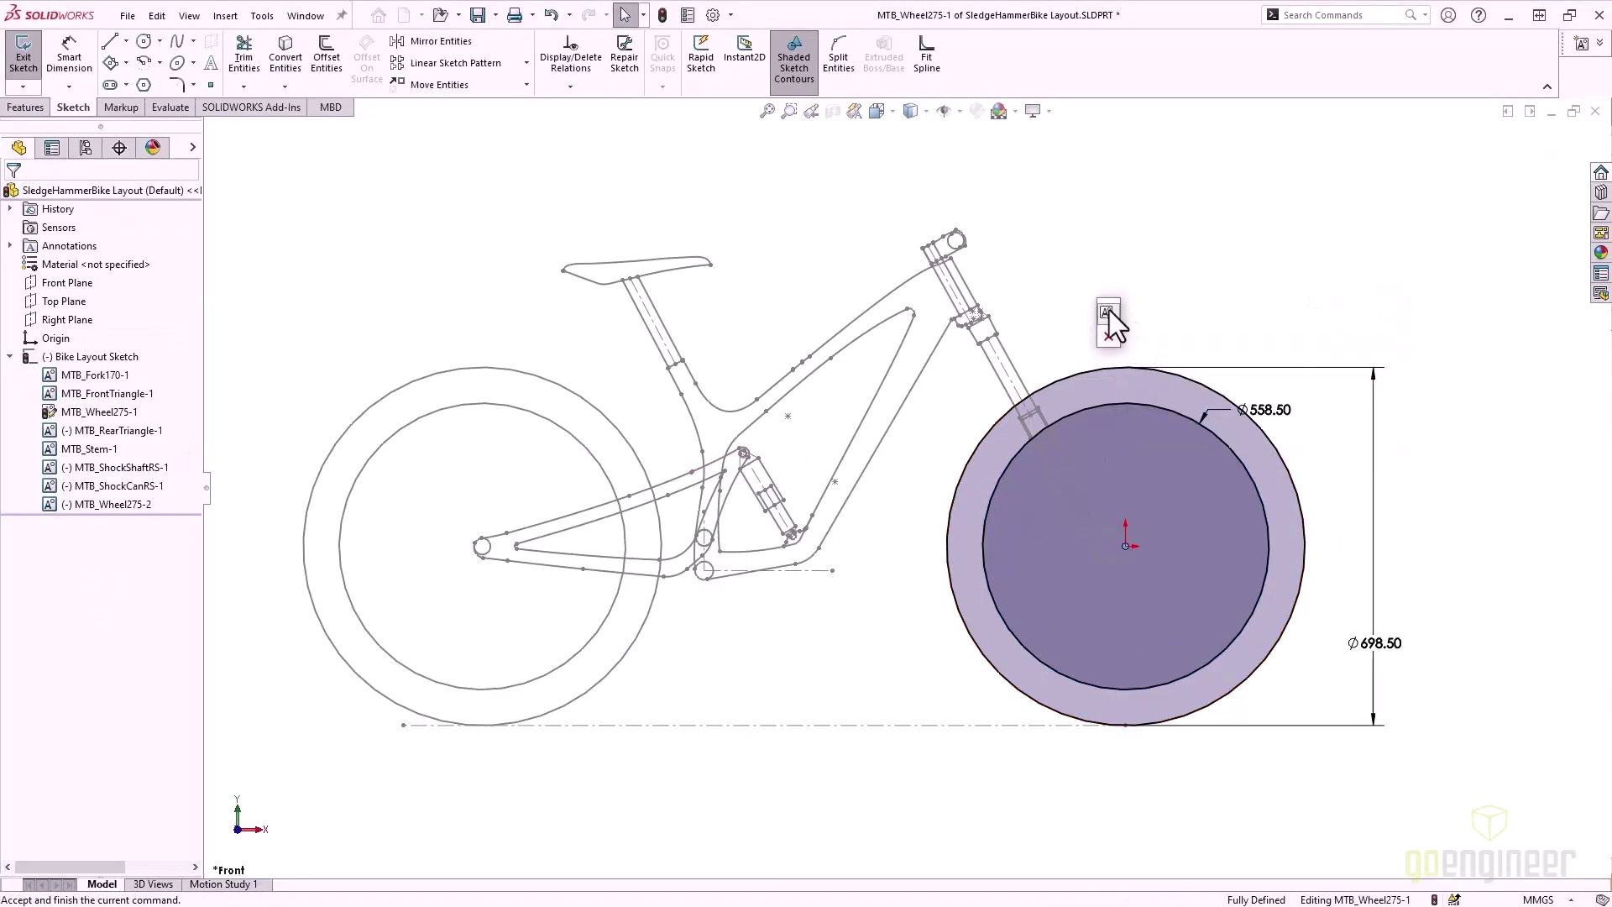
{"action": "left_click", "coordinate": [1106, 313]}
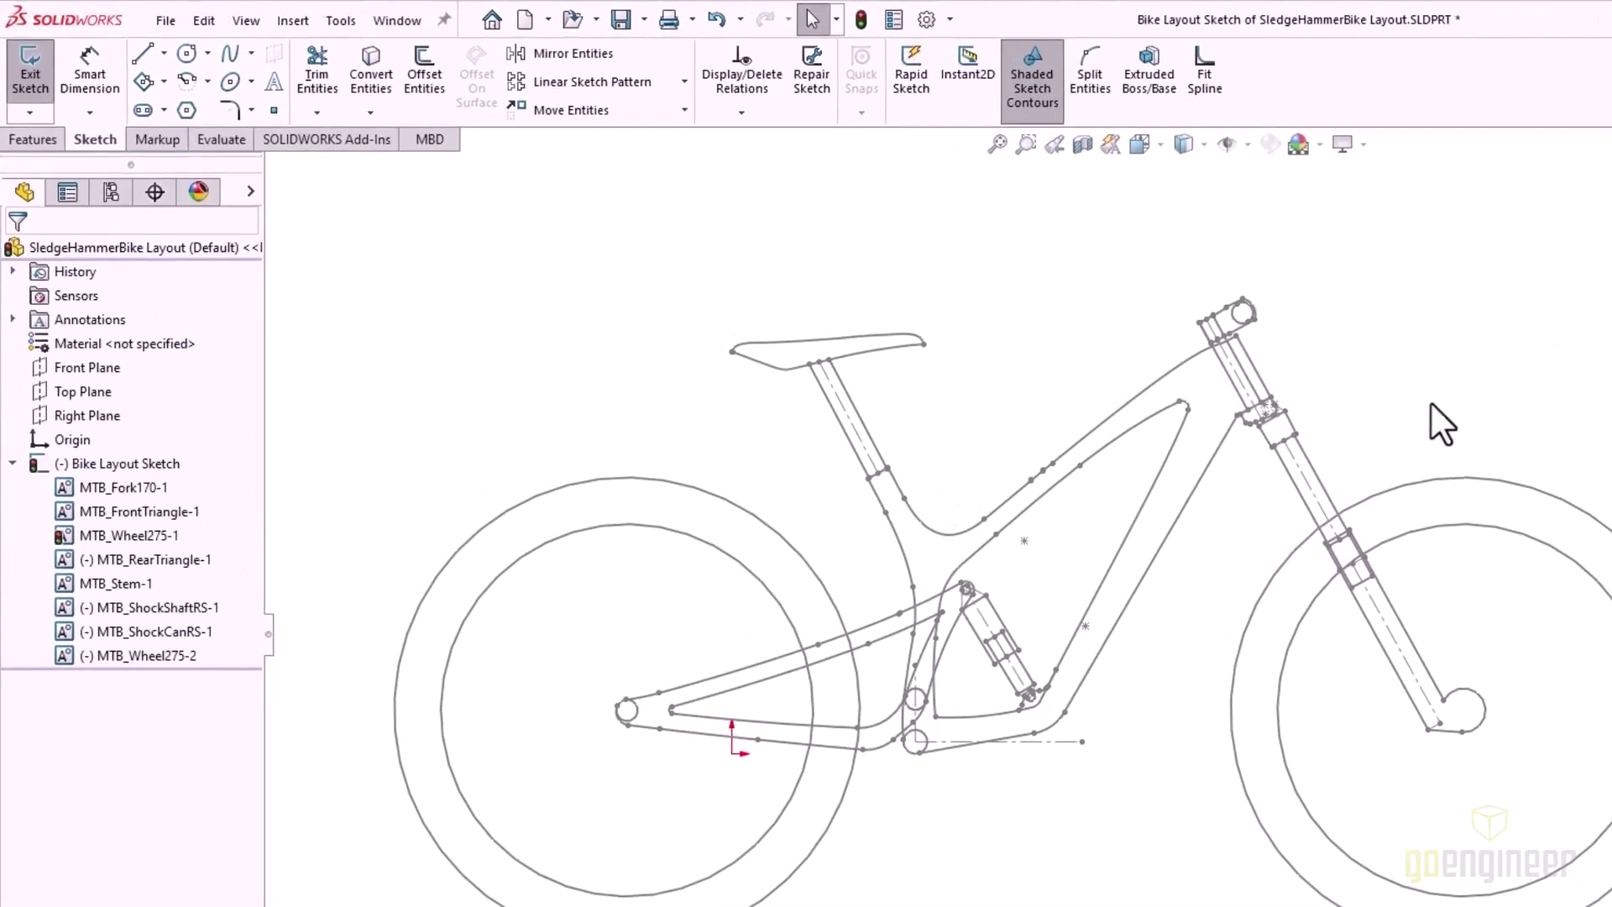
Step: Hide the MTB_Fork170-1, MTB_Wheel275-1 and MTB_Stem-1 blocks in the bike layout
{"action": "left_click", "coordinate": [1430, 403]}
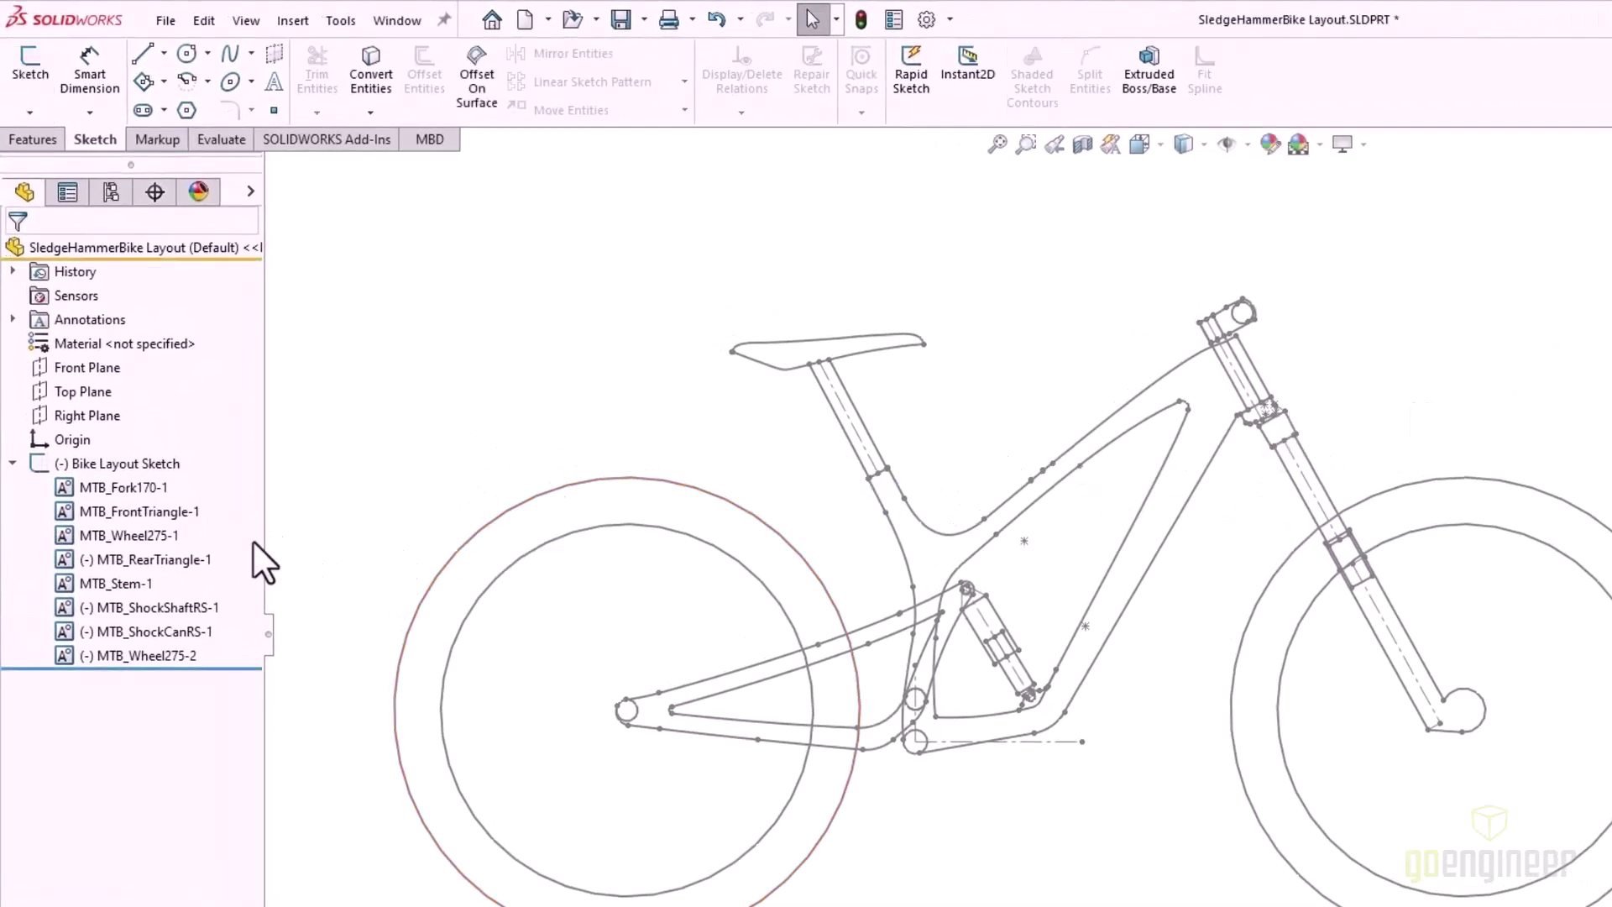
{"action": "left_click", "coordinate": [131, 487]}
{"action": "left_click", "coordinate": [120, 534], "text": "ctrl"}
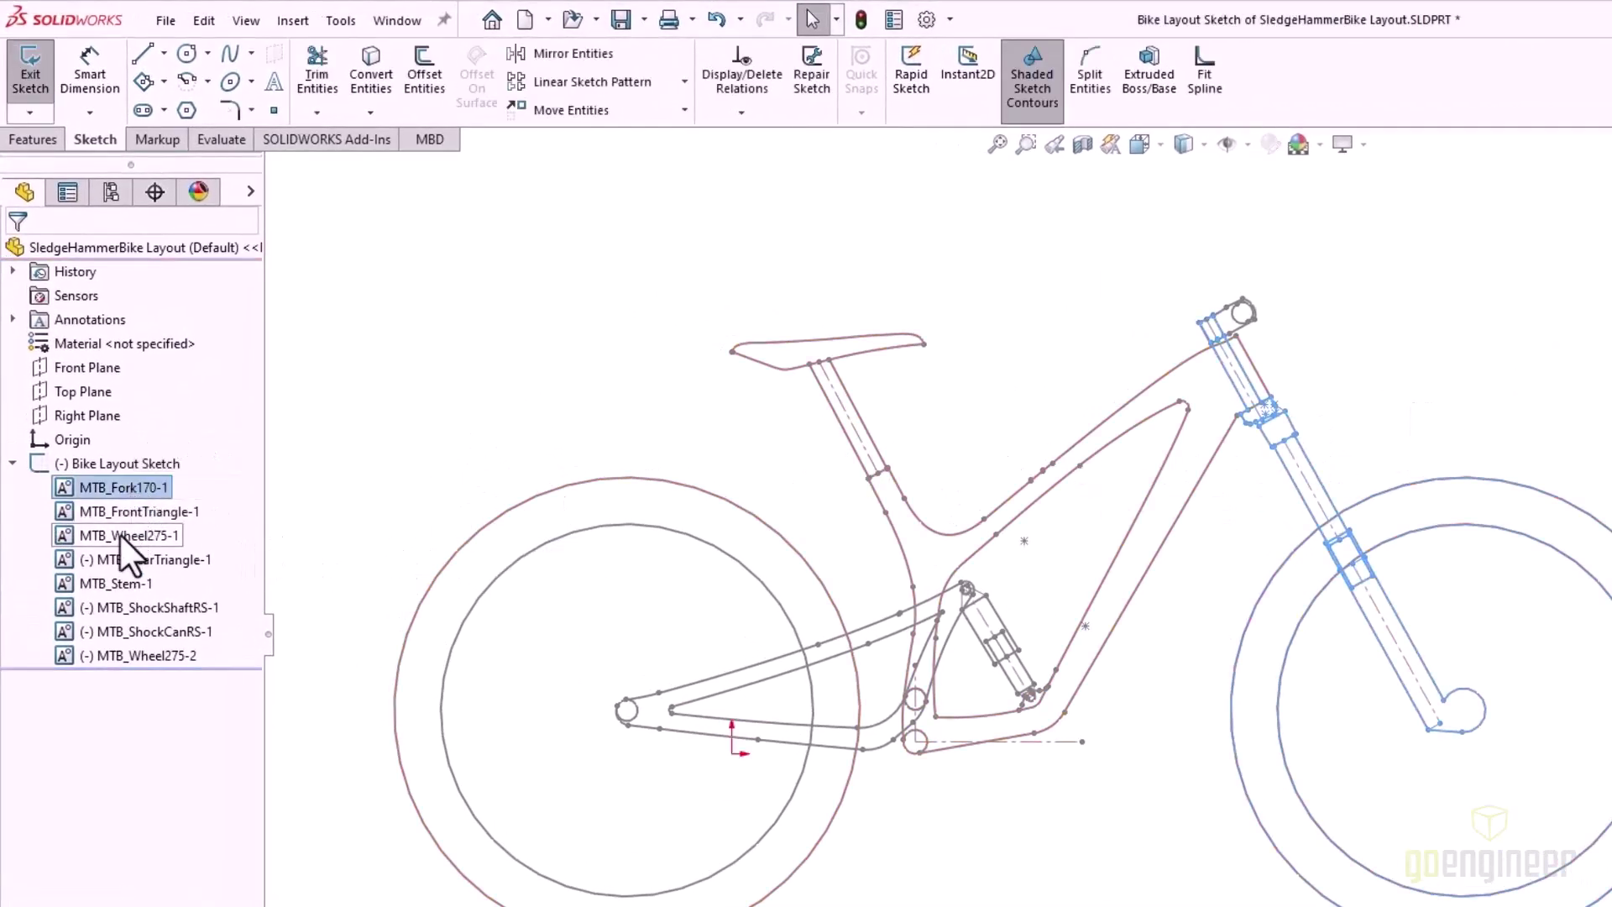
{"action": "left_click", "coordinate": [113, 583], "text": "ctrl"}
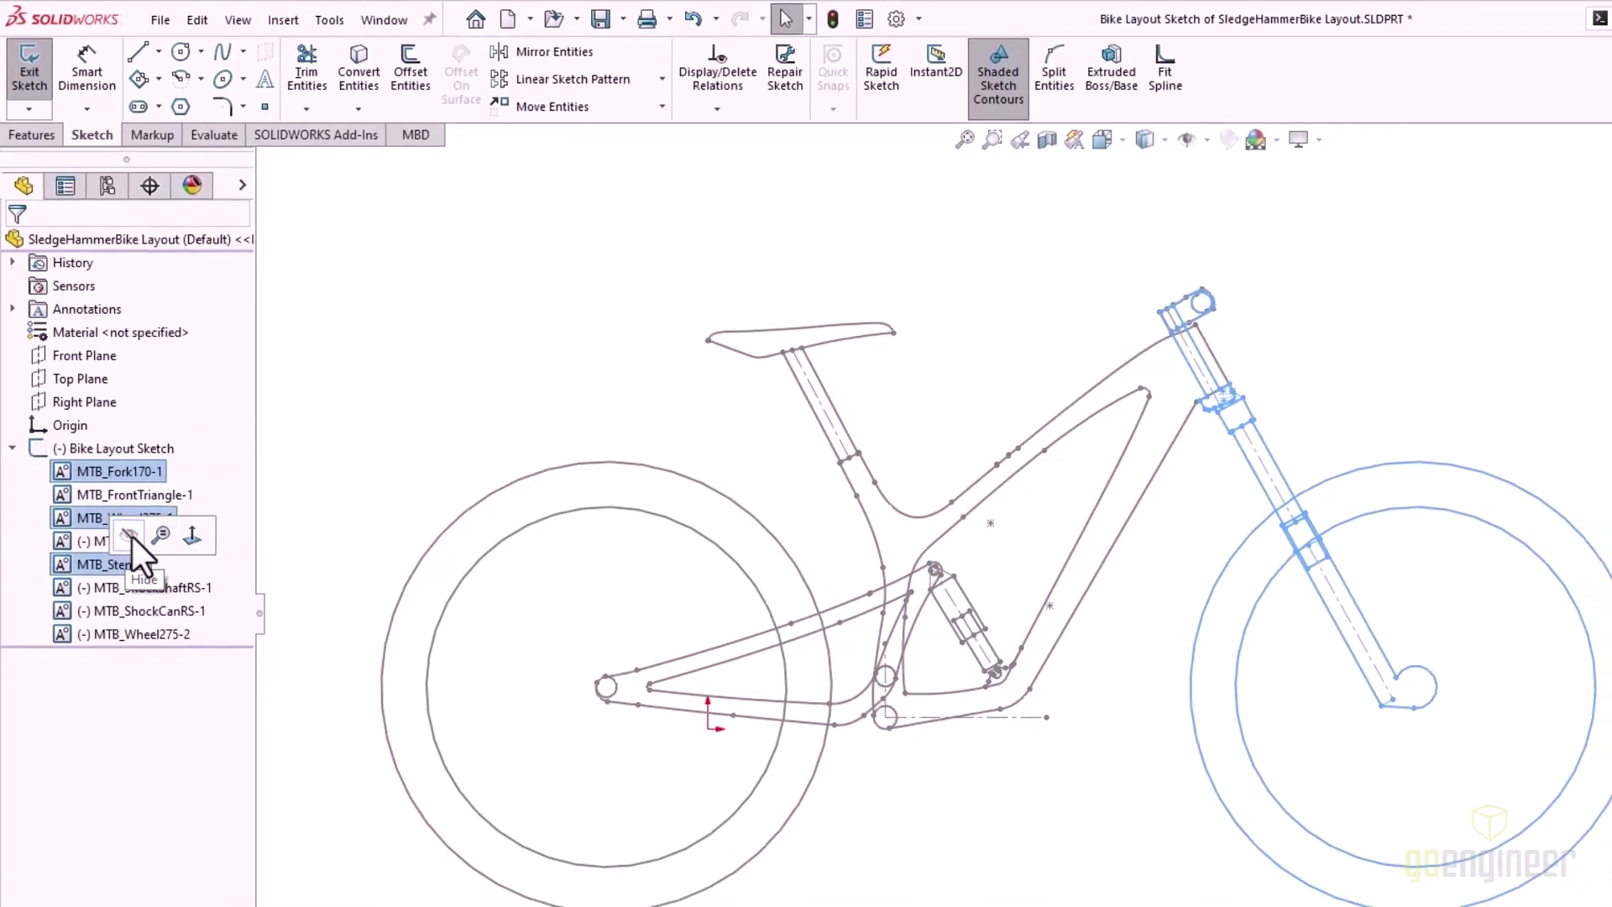
{"action": "left_click", "coordinate": [130, 536]}
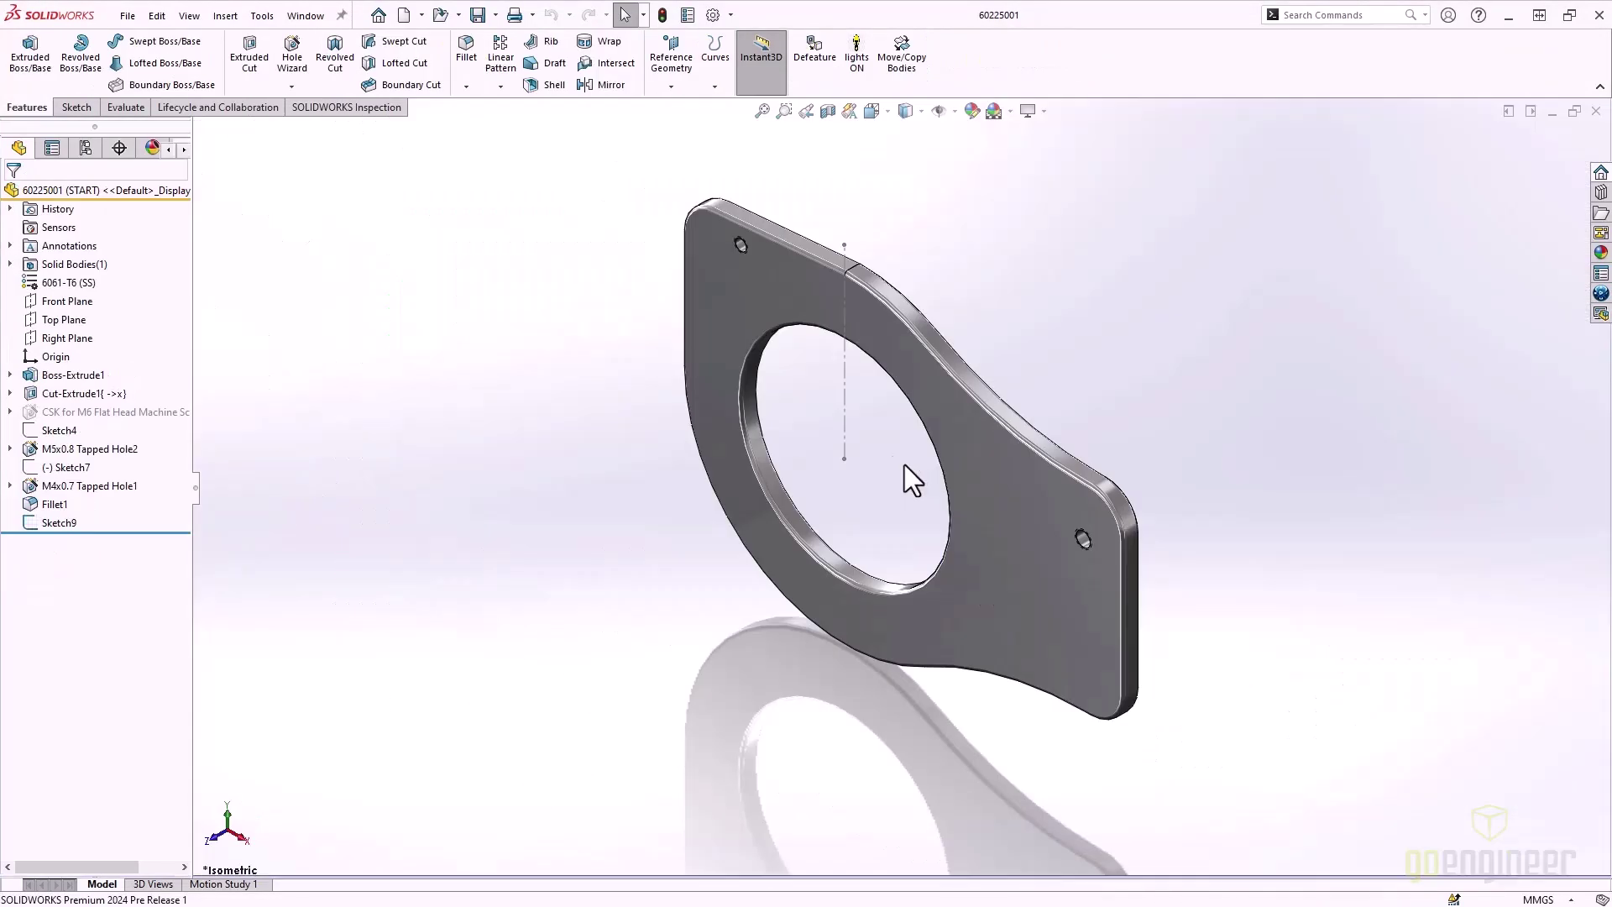
Step: In Sketch9, viewed normal to, draw a square polygon centred on the bore's origin
{"action": "left_click", "coordinate": [843, 415]}
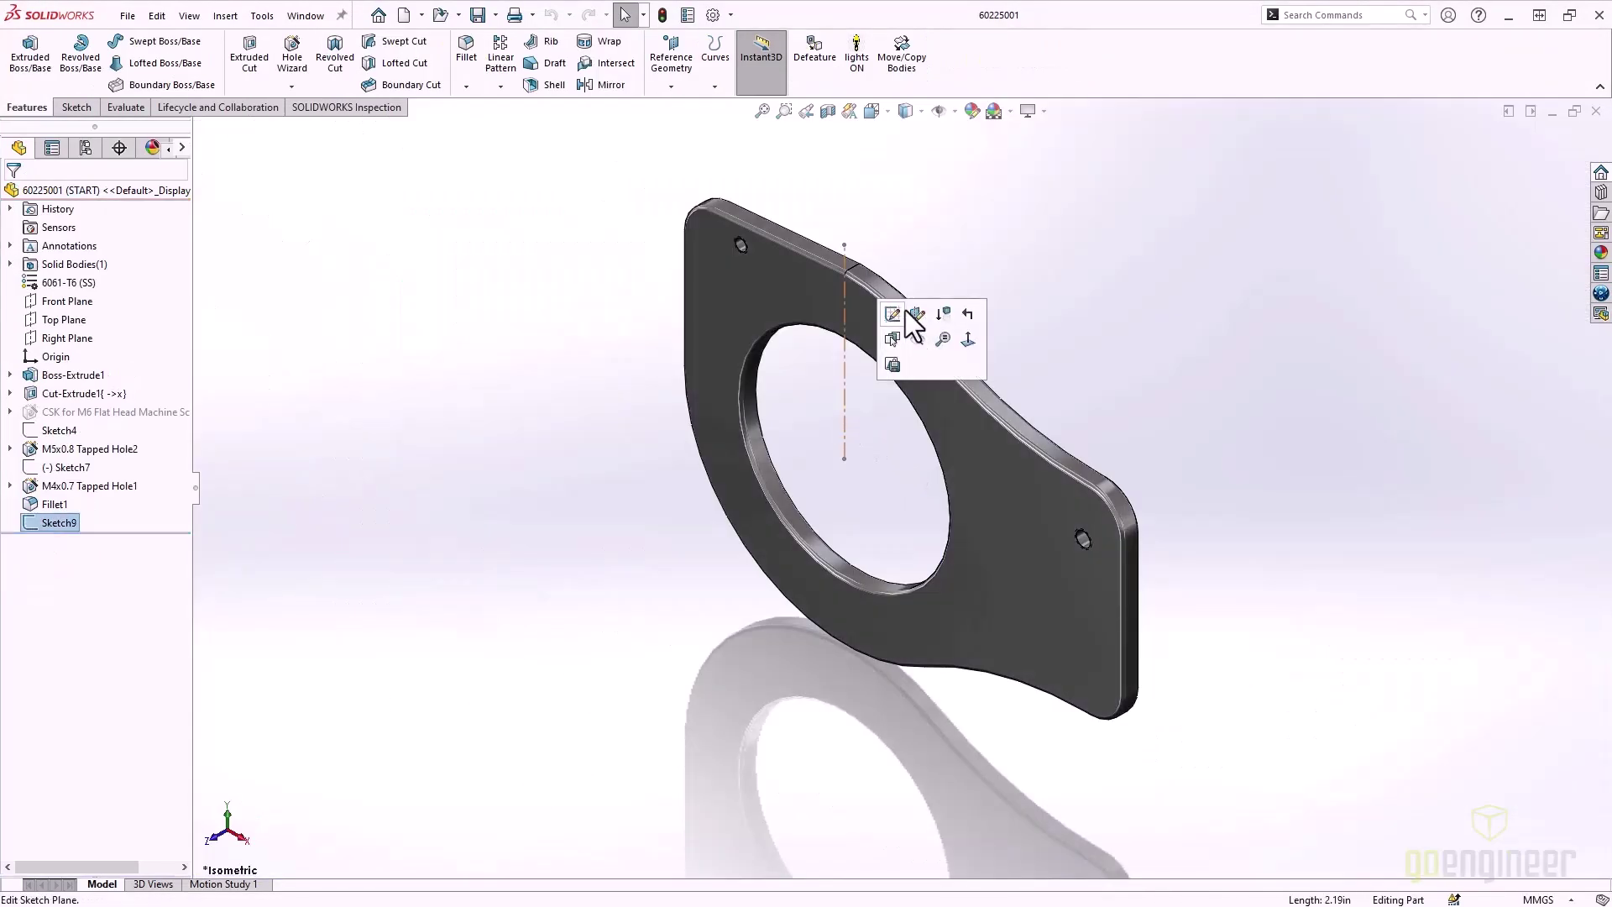
{"action": "left_click", "coordinate": [898, 315]}
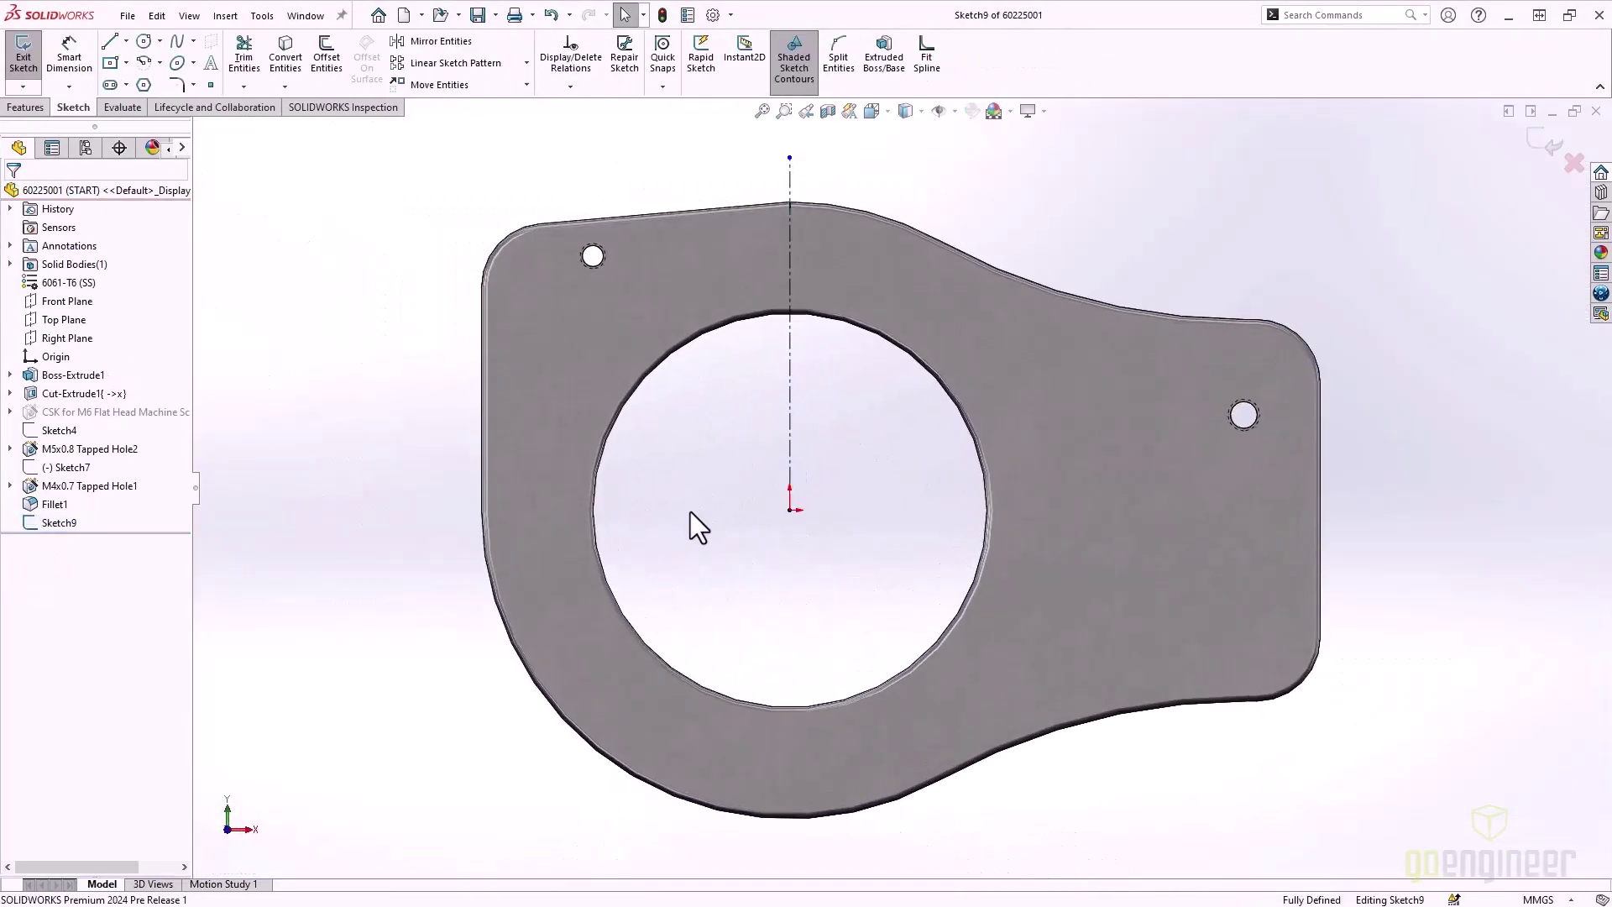
{"action": "key", "text": "s"}
{"action": "left_click", "coordinate": [704, 555]}
{"action": "left_click", "coordinate": [787, 501]}
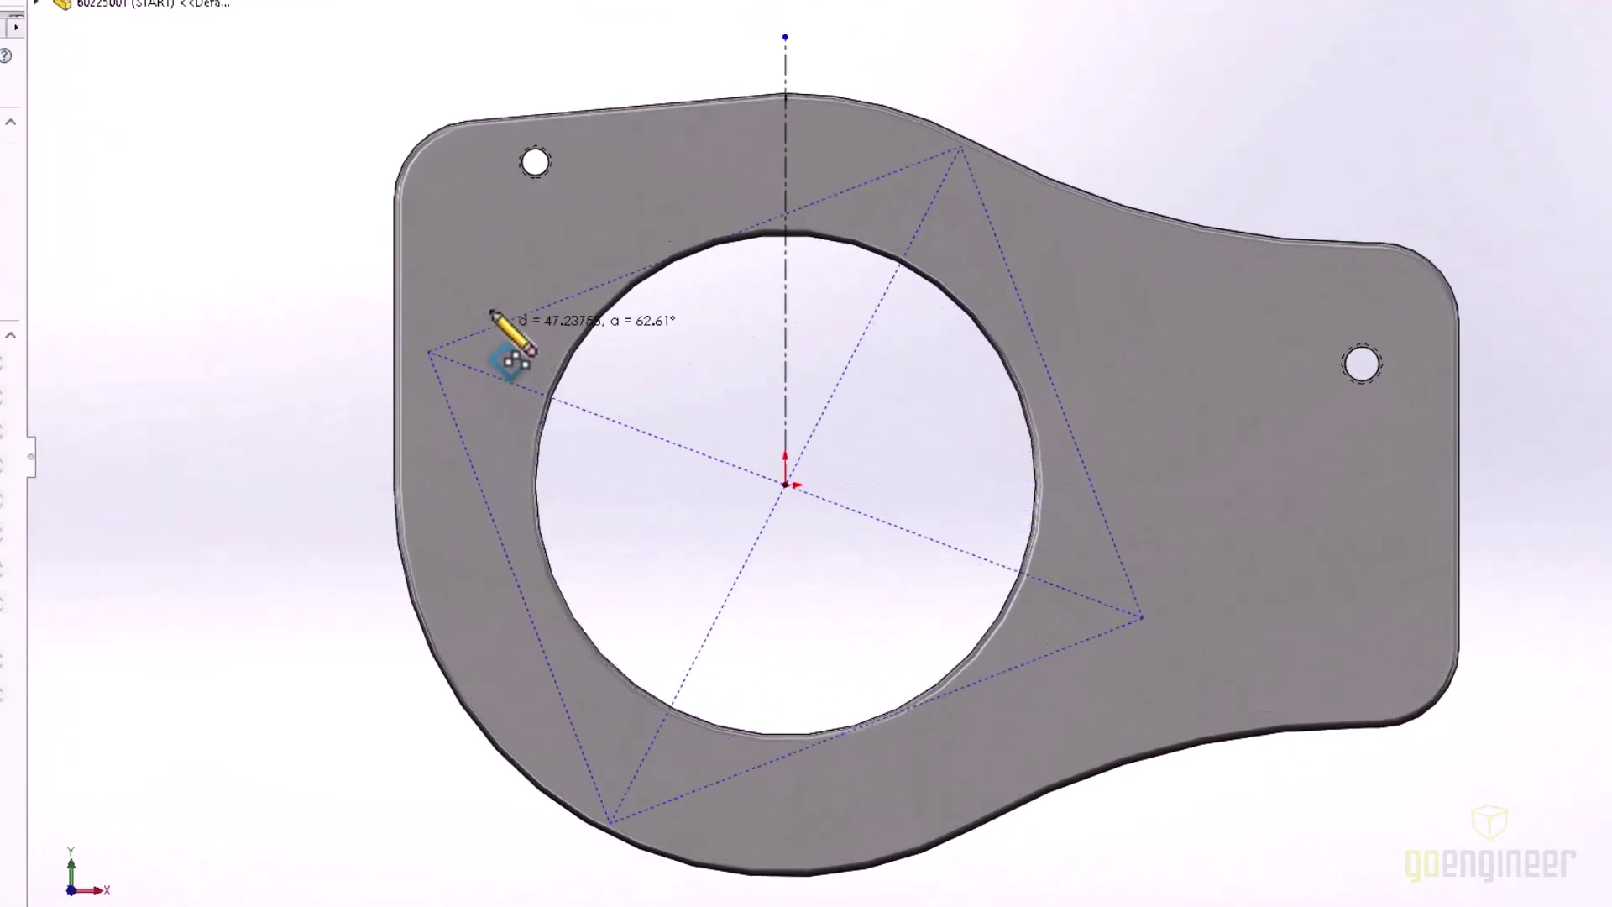
{"action": "left_click", "coordinate": [422, 332]}
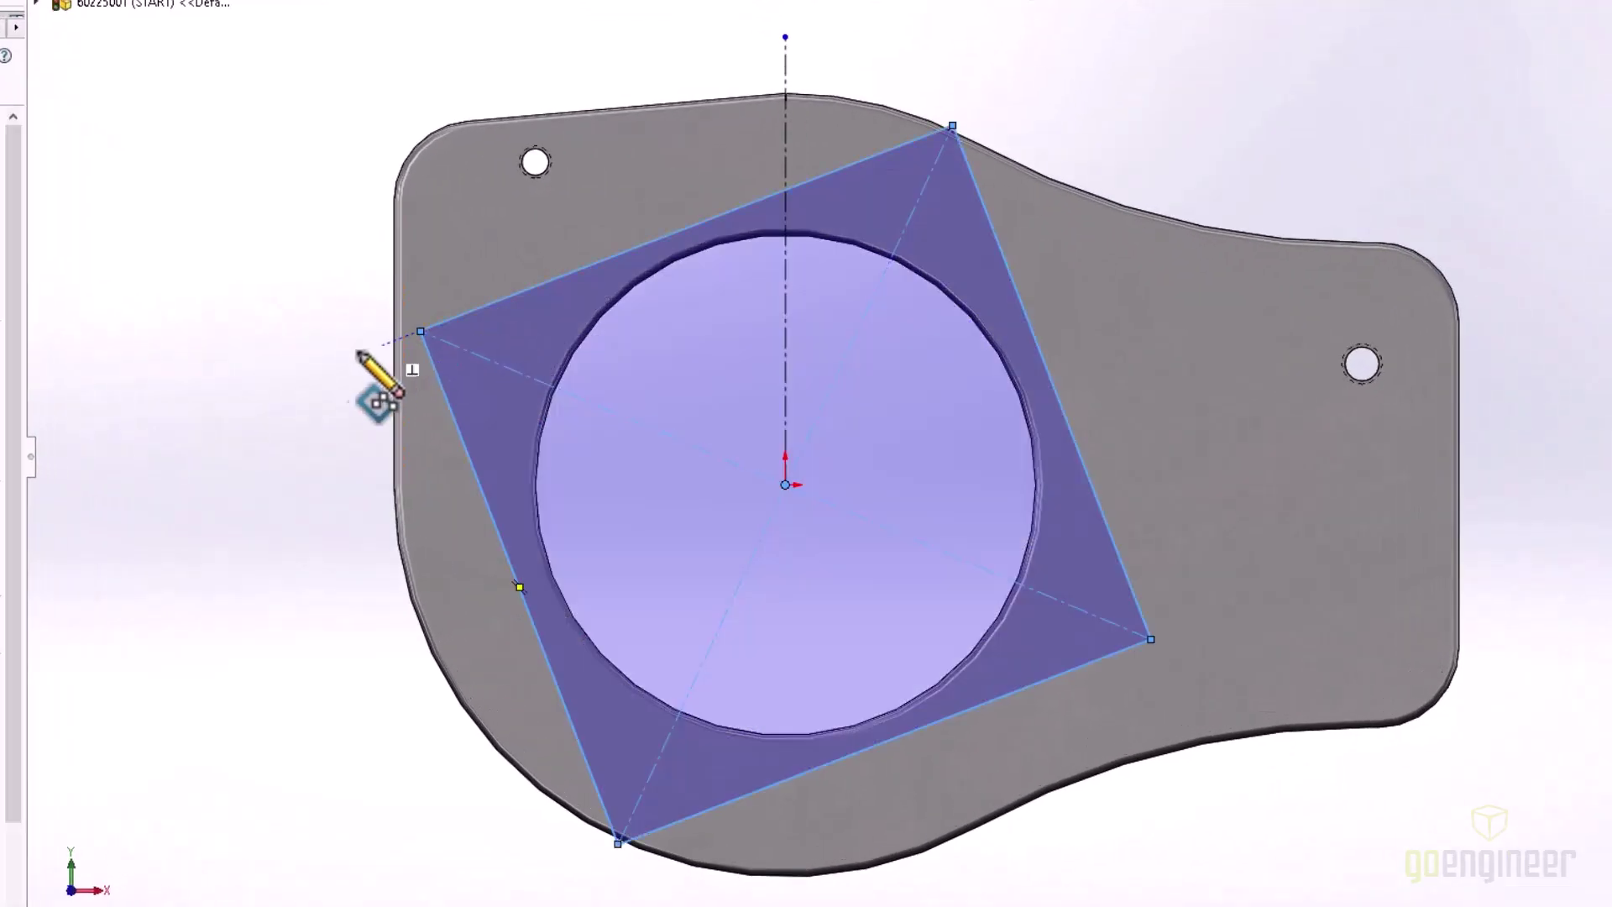
{"action": "key", "text": "Escape"}
Step: Dimension the square's top side to 56.57 and make the top and right edges equal
{"action": "left_click", "coordinate": [900, 143]}
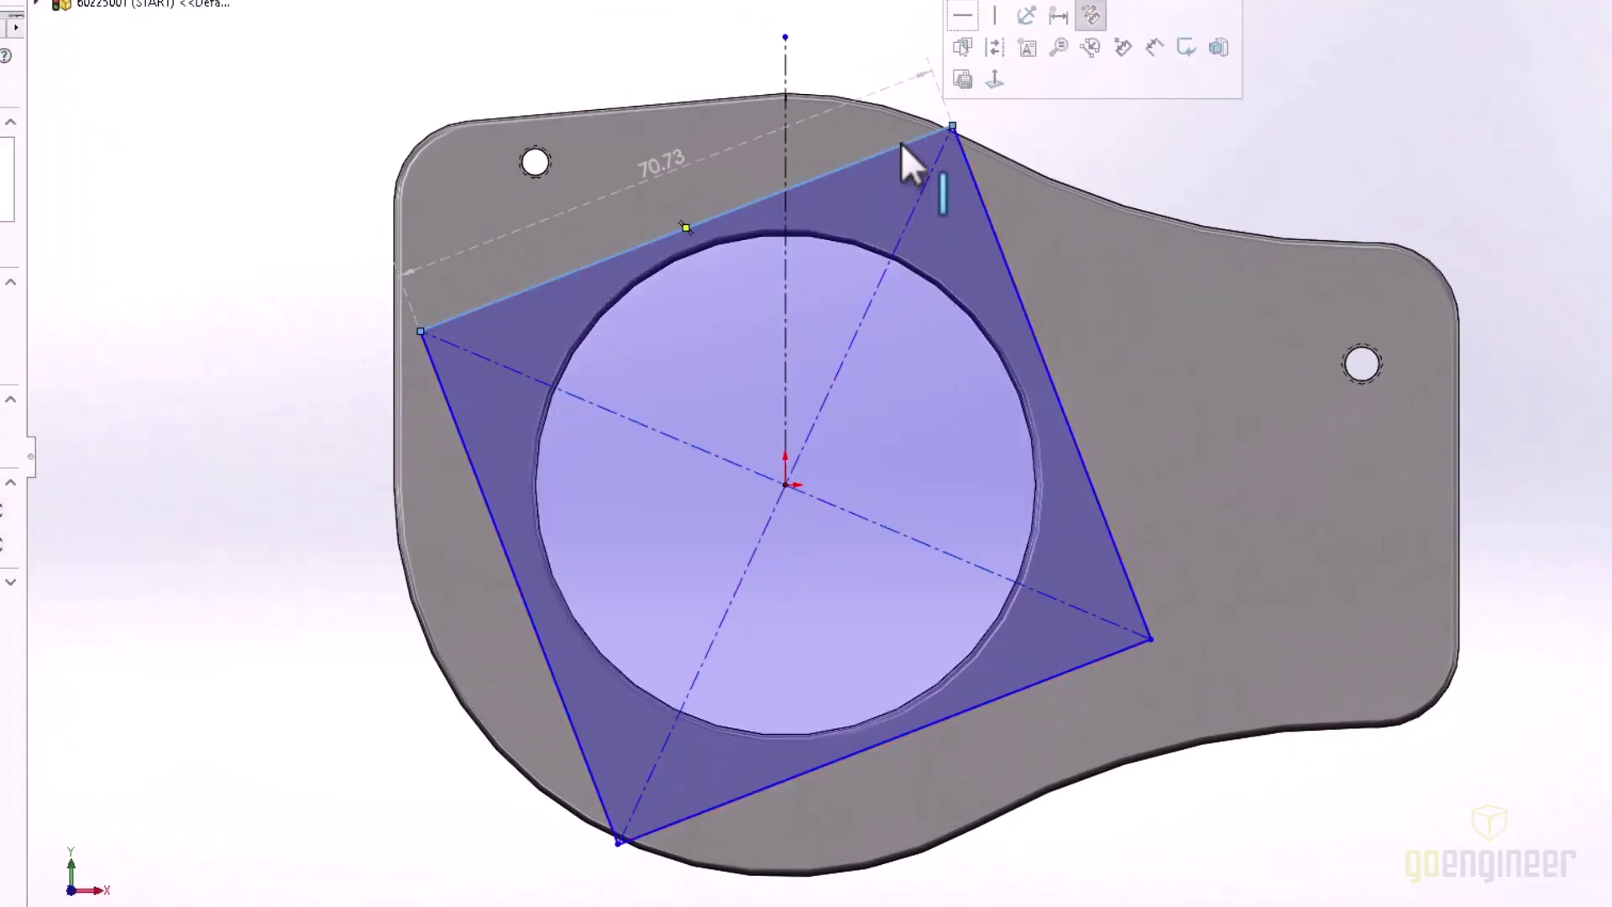
{"action": "left_click", "coordinate": [671, 168]}
{"action": "type", "text": "56.57"}
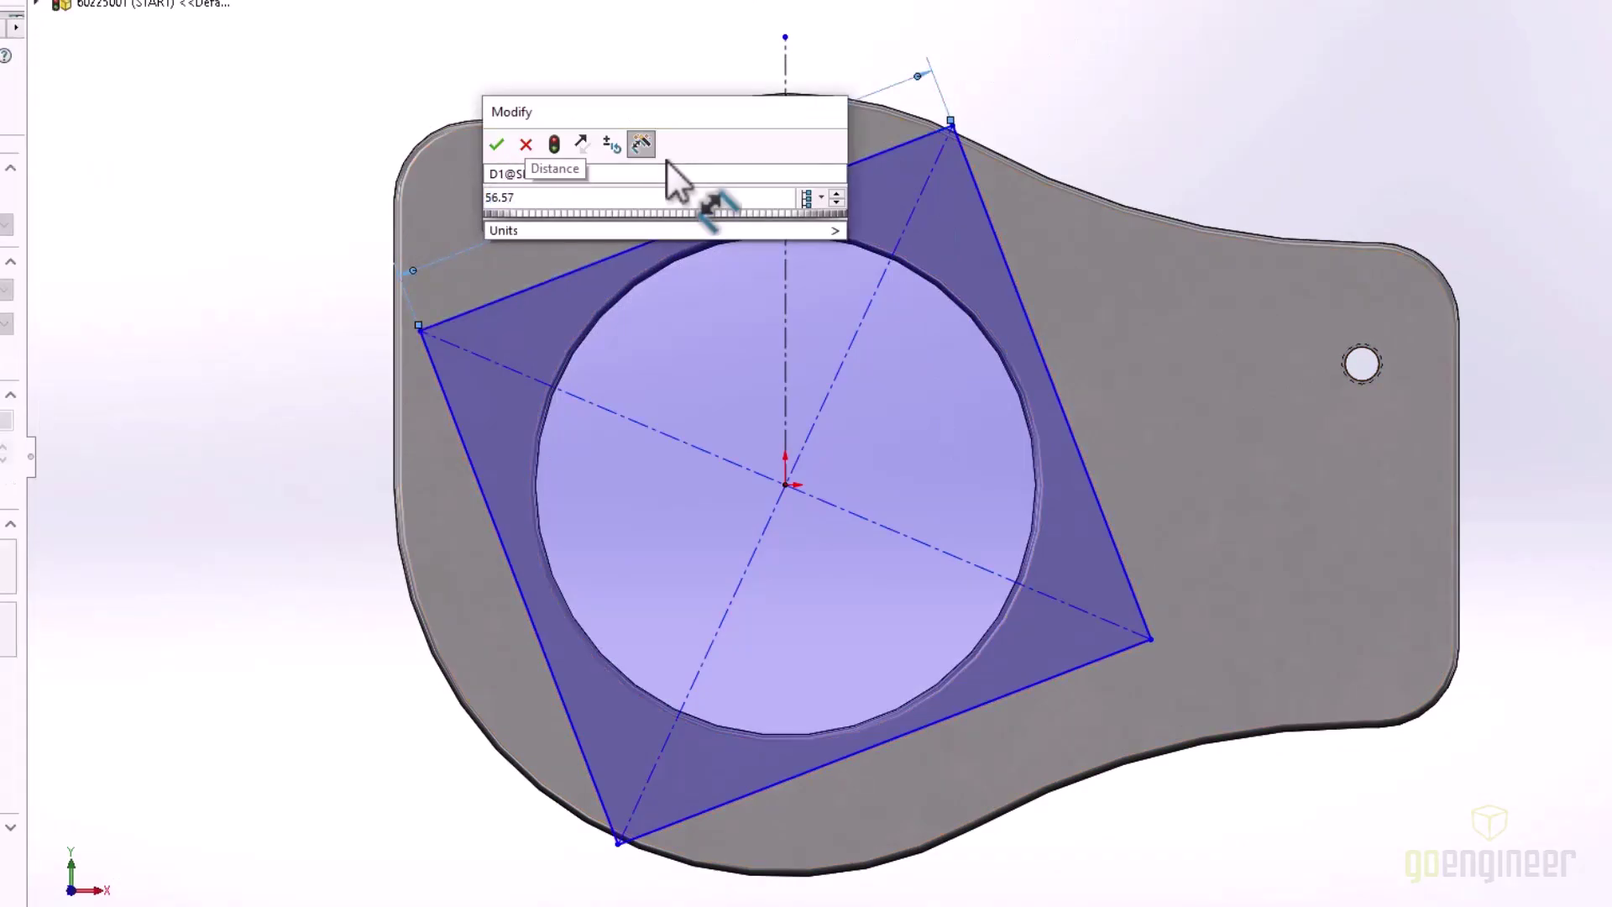
{"action": "key", "text": "Return"}
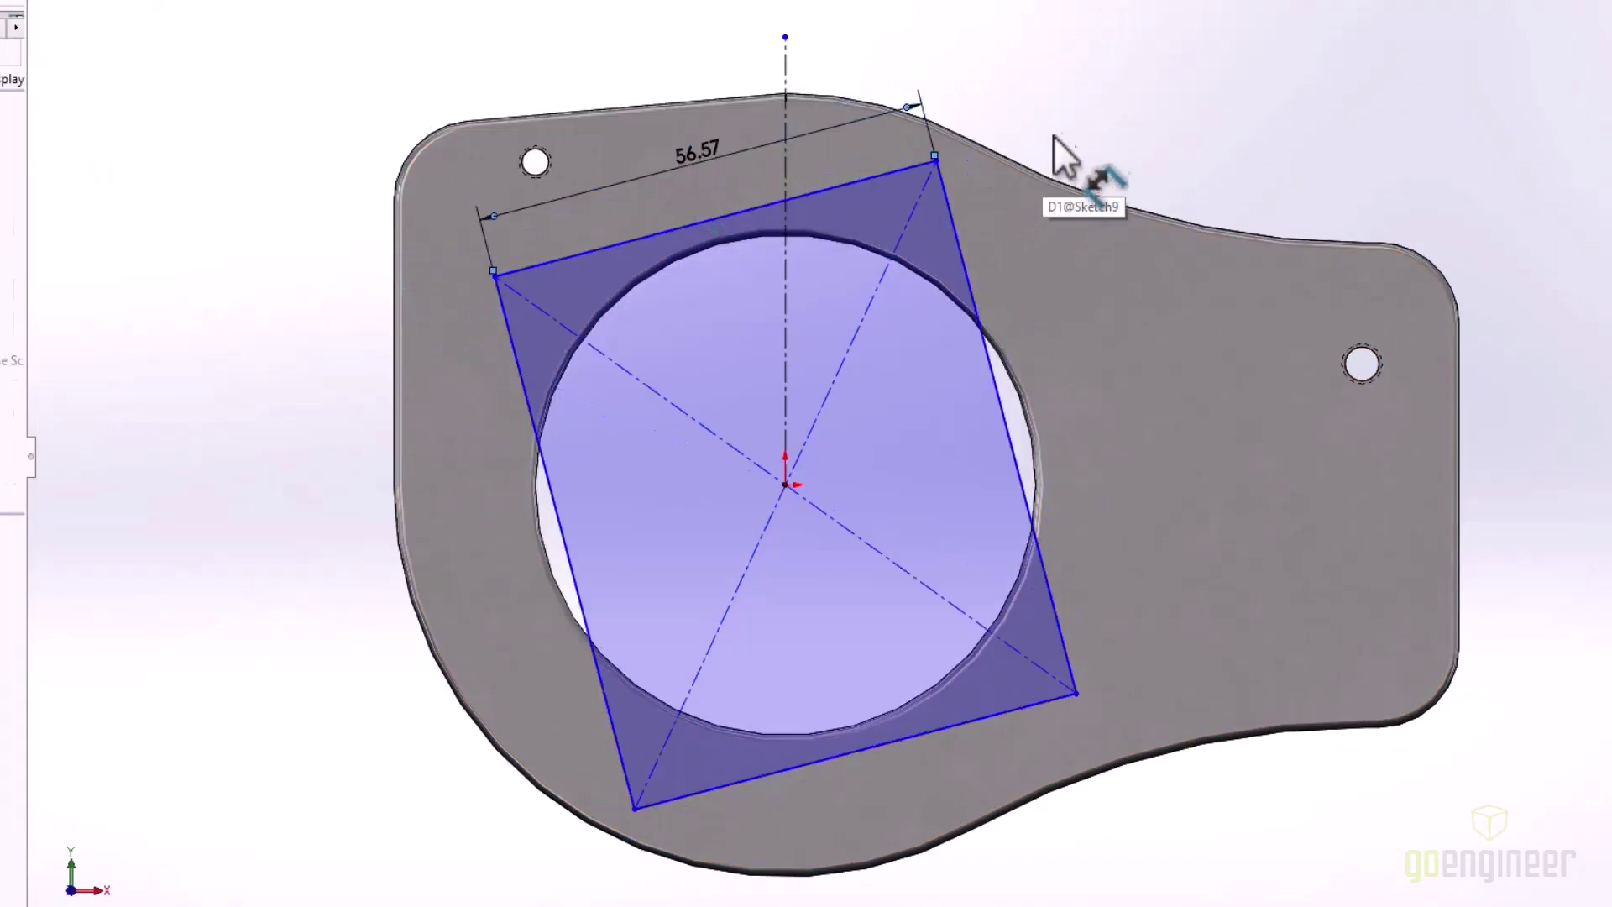
{"action": "left_click", "coordinate": [942, 195]}
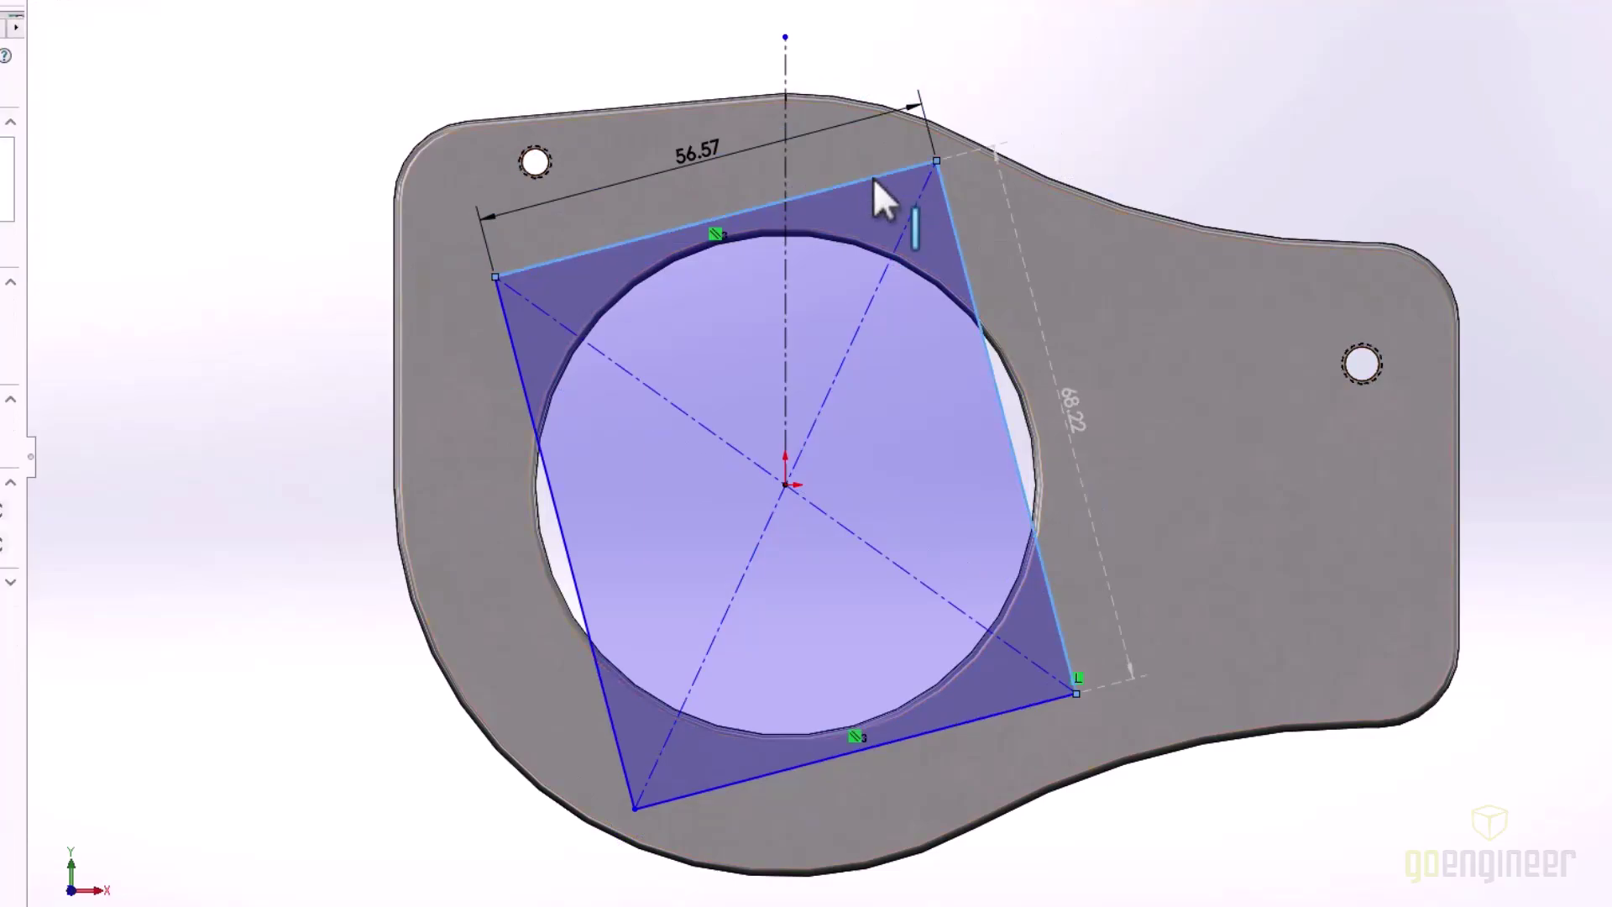
{"action": "left_click", "coordinate": [873, 177]}
{"action": "left_click", "coordinate": [1097, 52]}
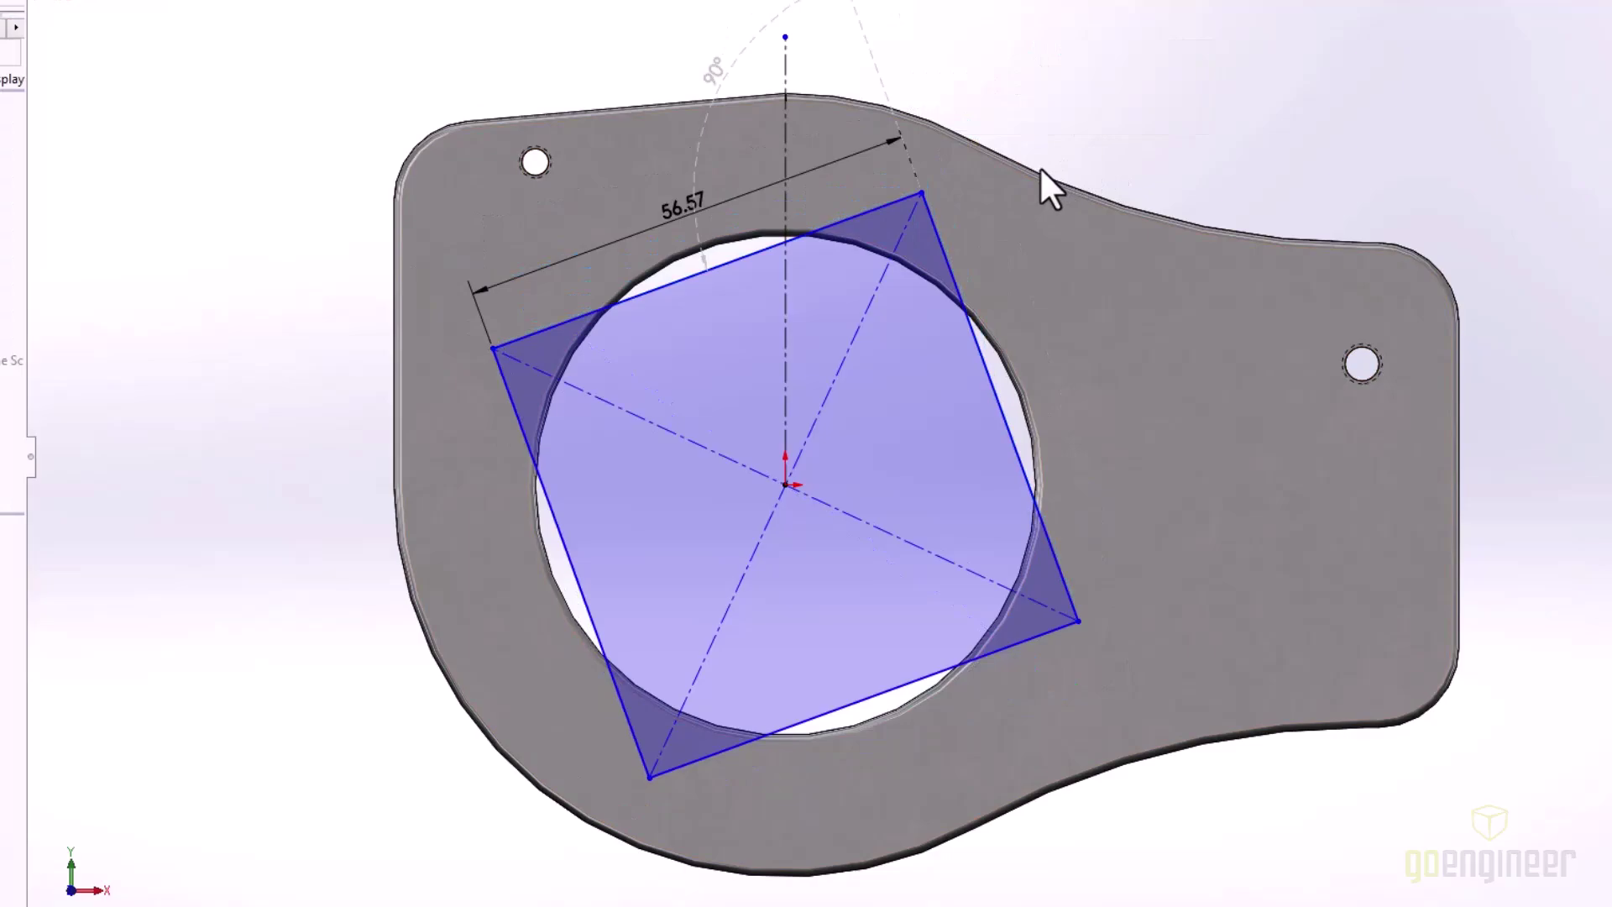
Step: Rotate the square with a 6° angle dimension from the vertical centerline
{"action": "left_click", "coordinate": [784, 284]}
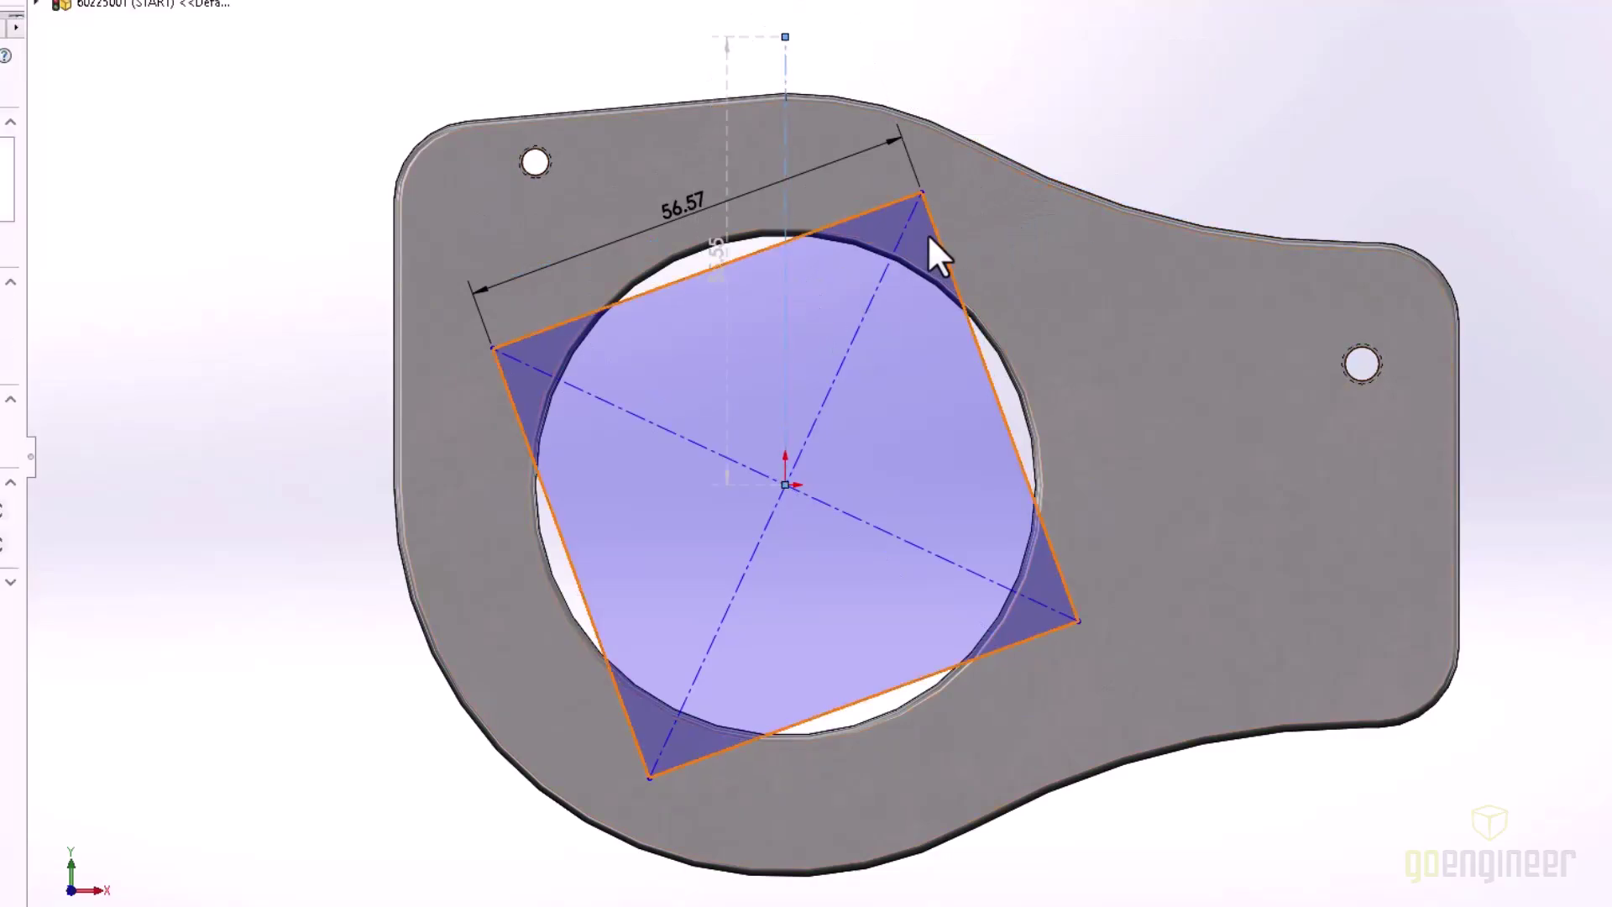
{"action": "left_click", "coordinate": [927, 233]}
{"action": "left_click", "coordinate": [864, 250]}
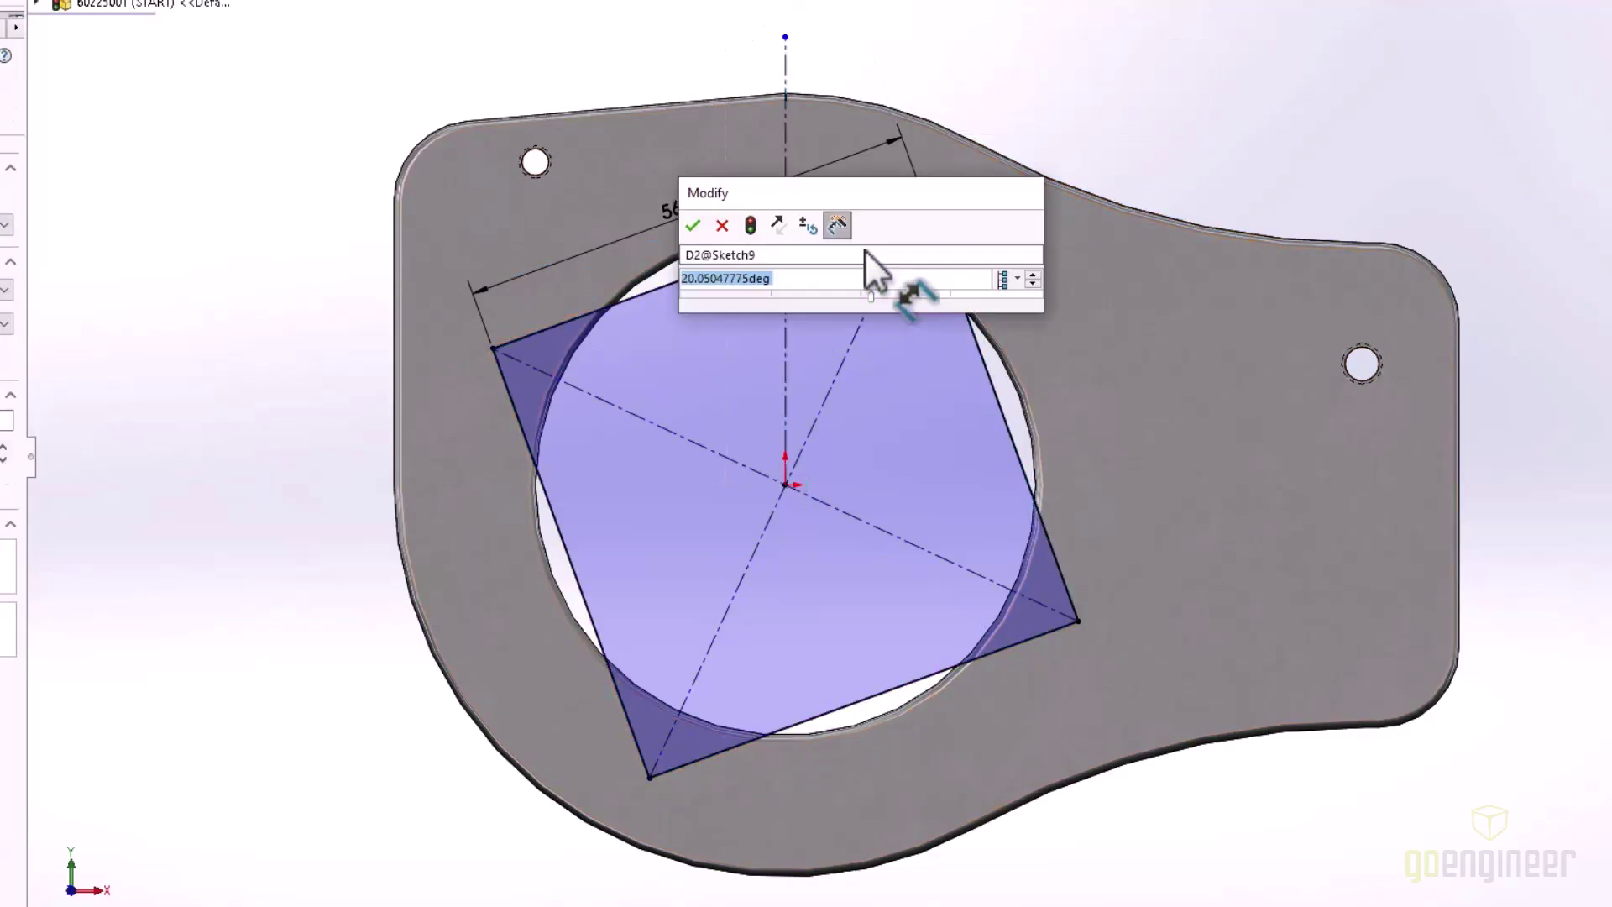
{"action": "type", "text": "6.13"}
{"action": "key", "text": "Return"}
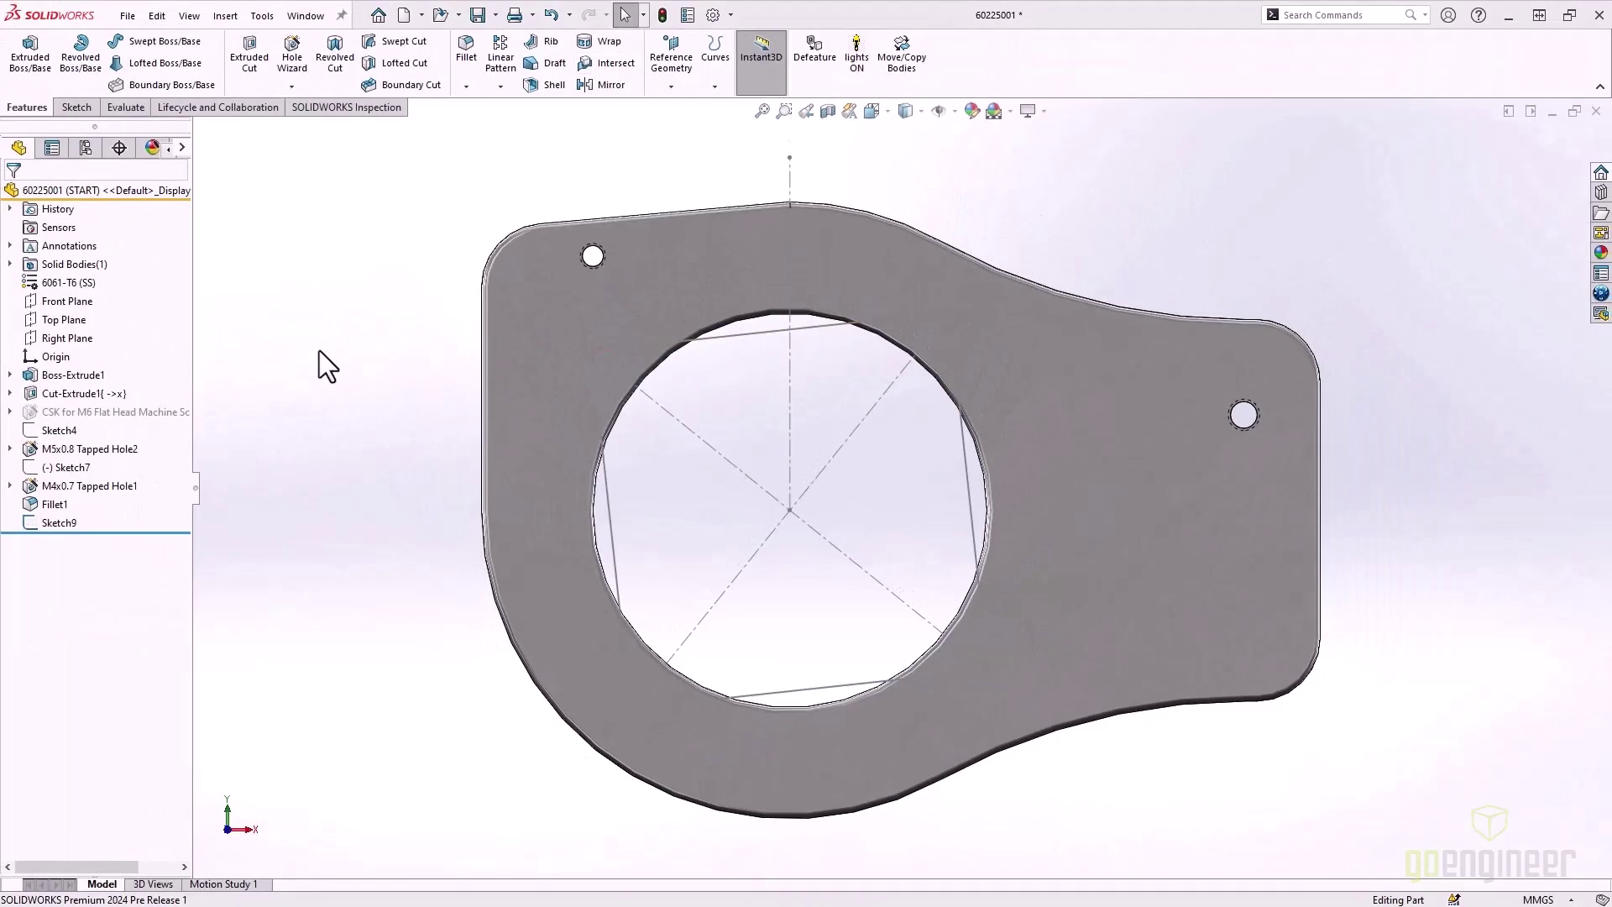
Step: Place M6 countersunk holes on the Sketch9 square's corners, excluding construction points and skipping the top-left corner
{"action": "key", "text": "s"}
{"action": "left_click", "coordinate": [380, 452]}
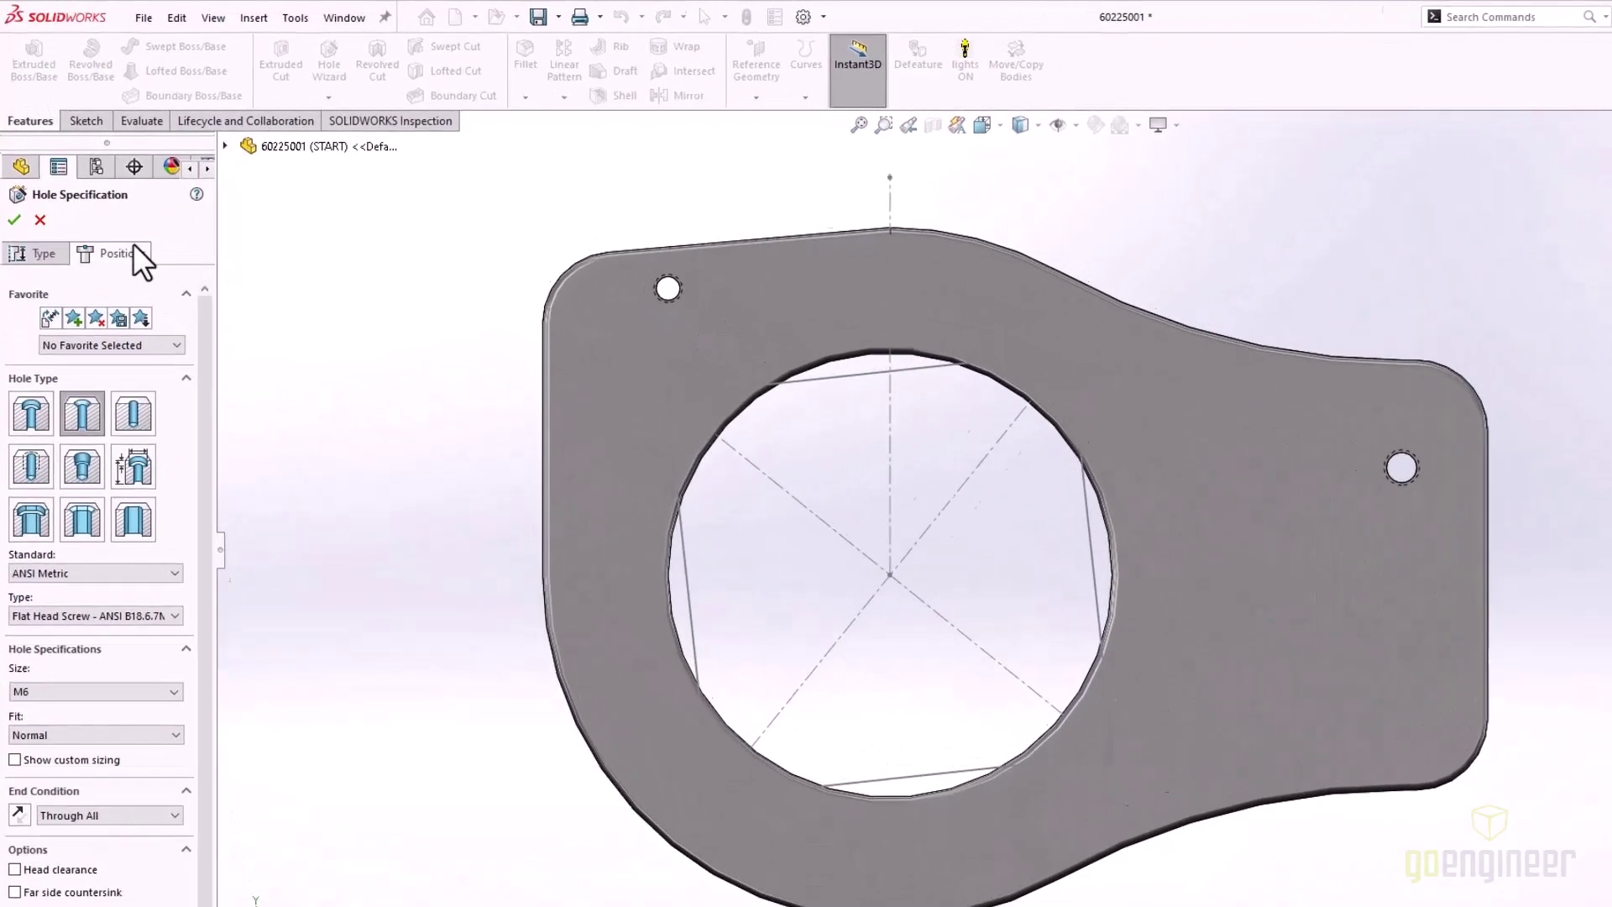
{"action": "left_click", "coordinate": [105, 224]}
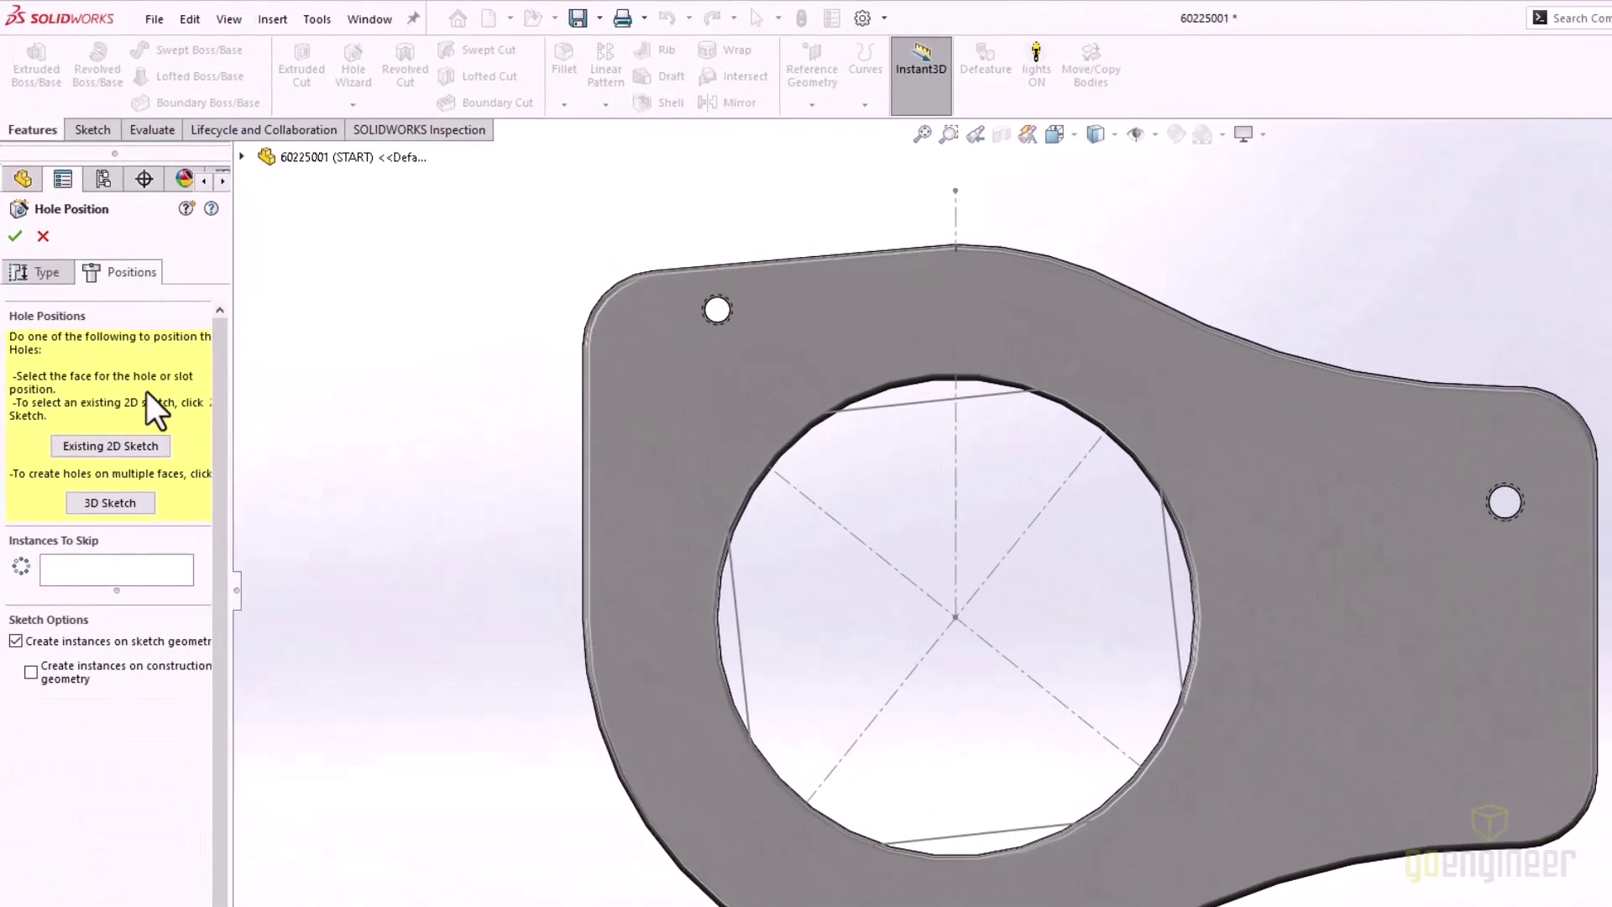
{"action": "left_click", "coordinate": [136, 443]}
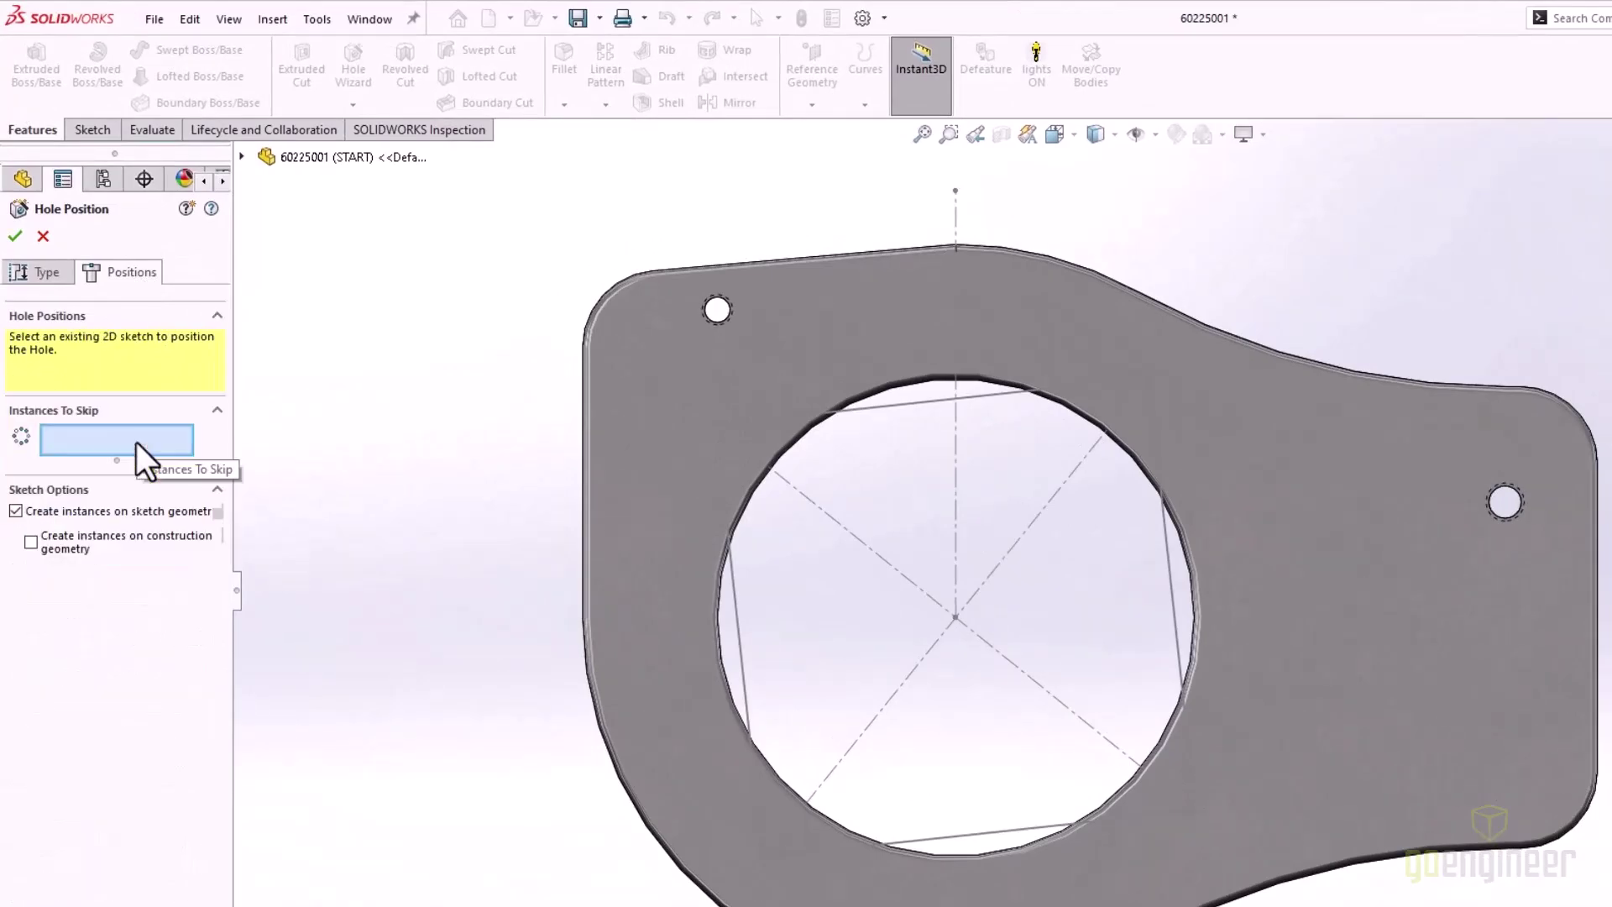
{"action": "left_click", "coordinate": [736, 622]}
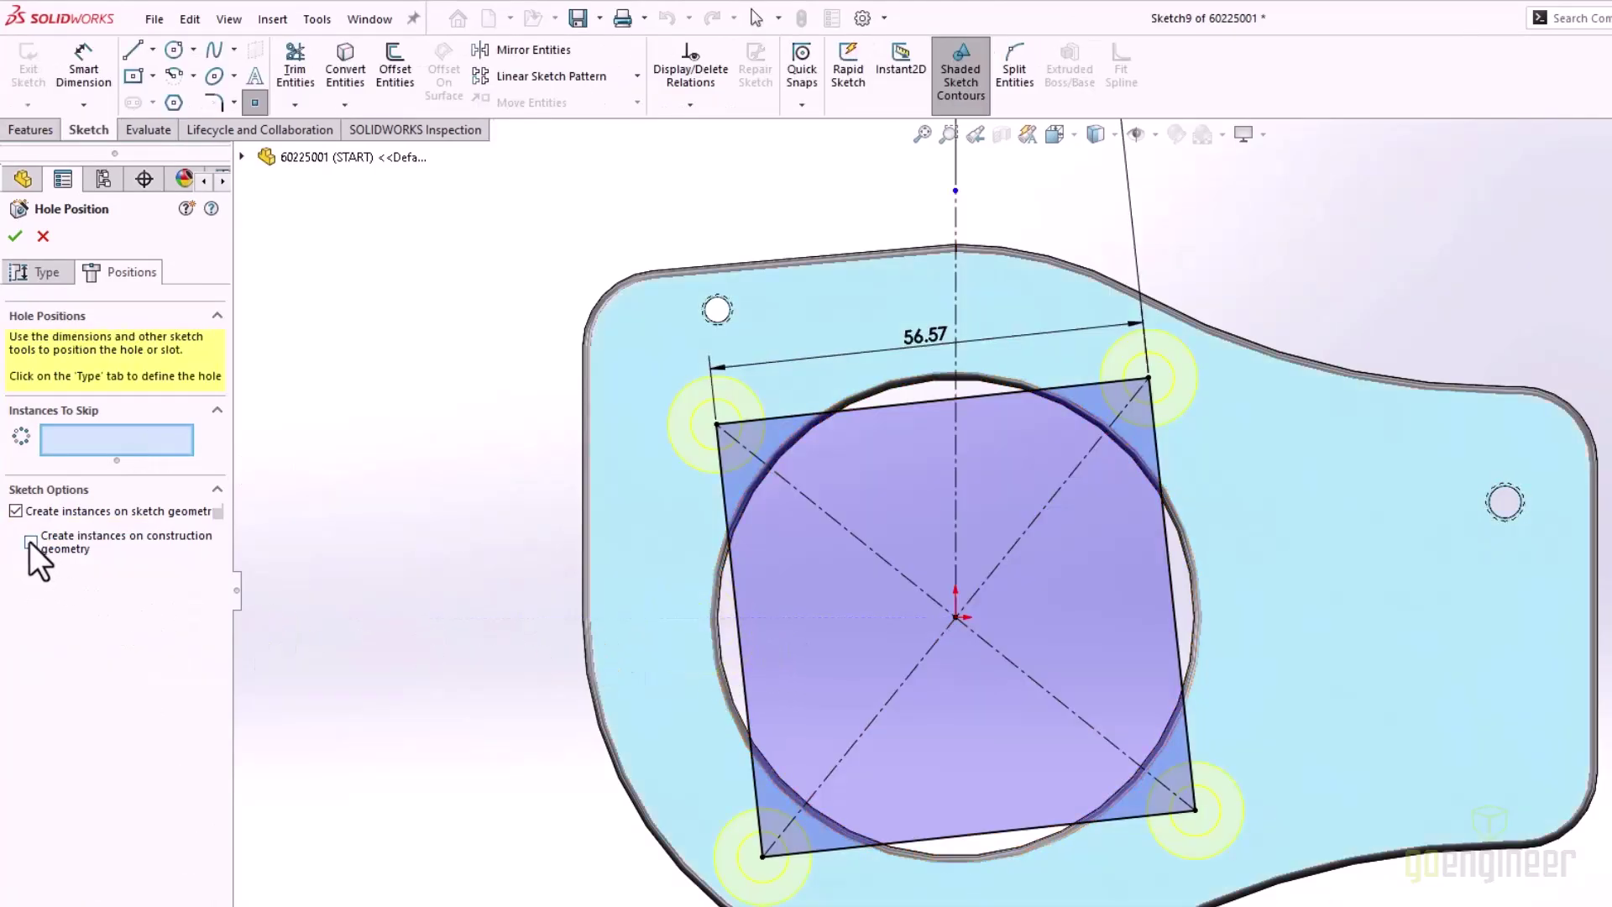
{"action": "left_click", "coordinate": [30, 542]}
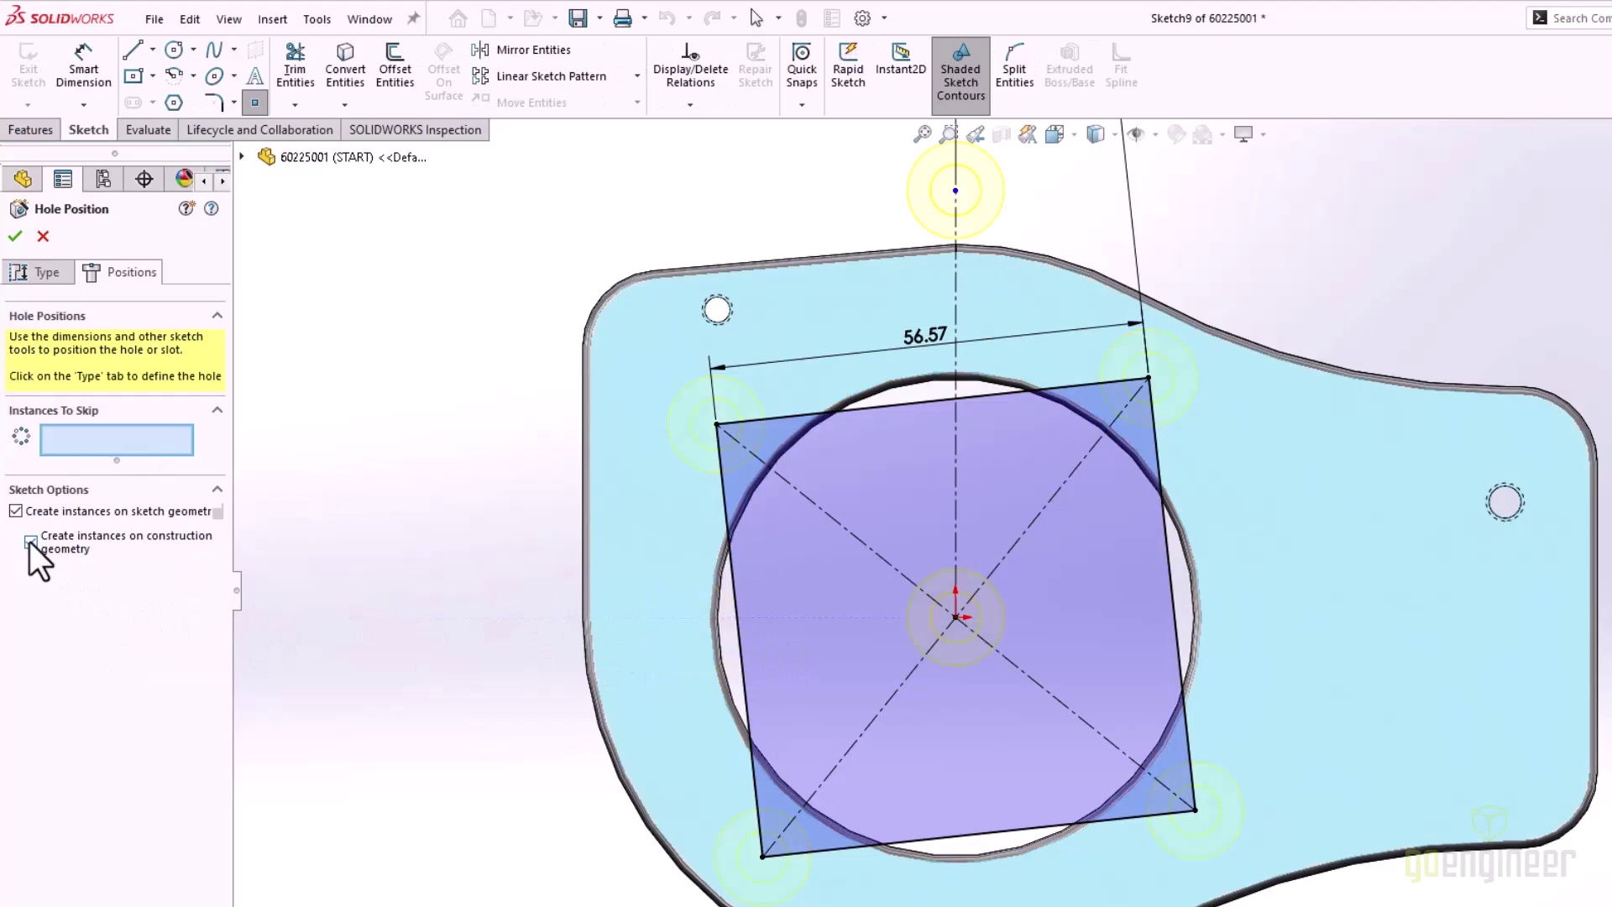
{"action": "left_click", "coordinate": [31, 541]}
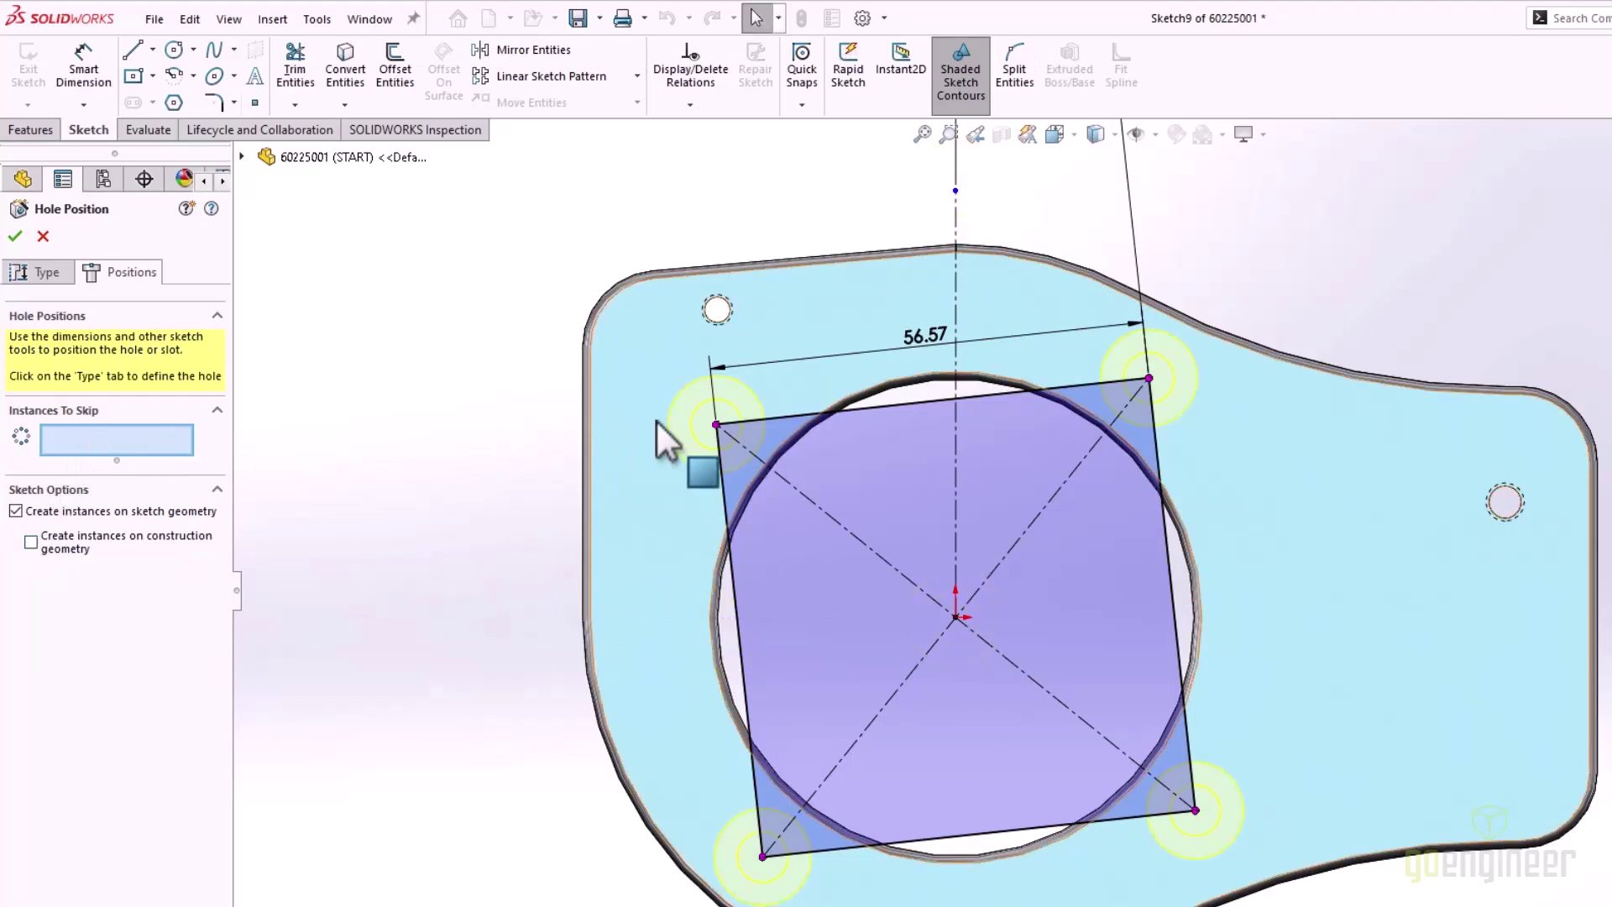
{"action": "left_click", "coordinate": [717, 426]}
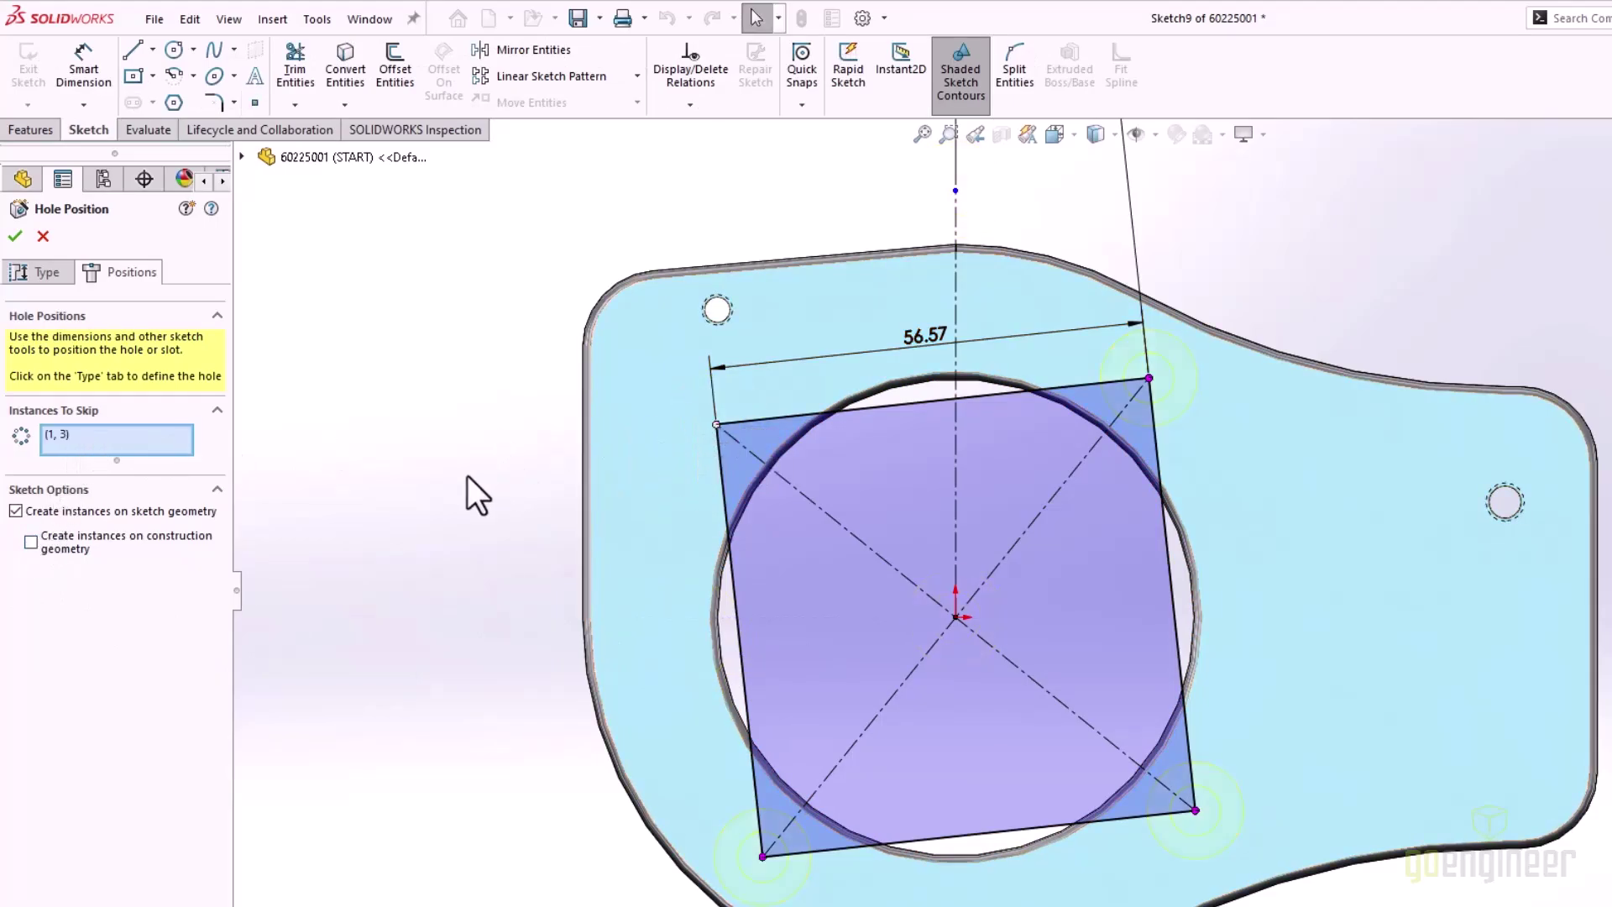
{"action": "right_click", "coordinate": [487, 492]}
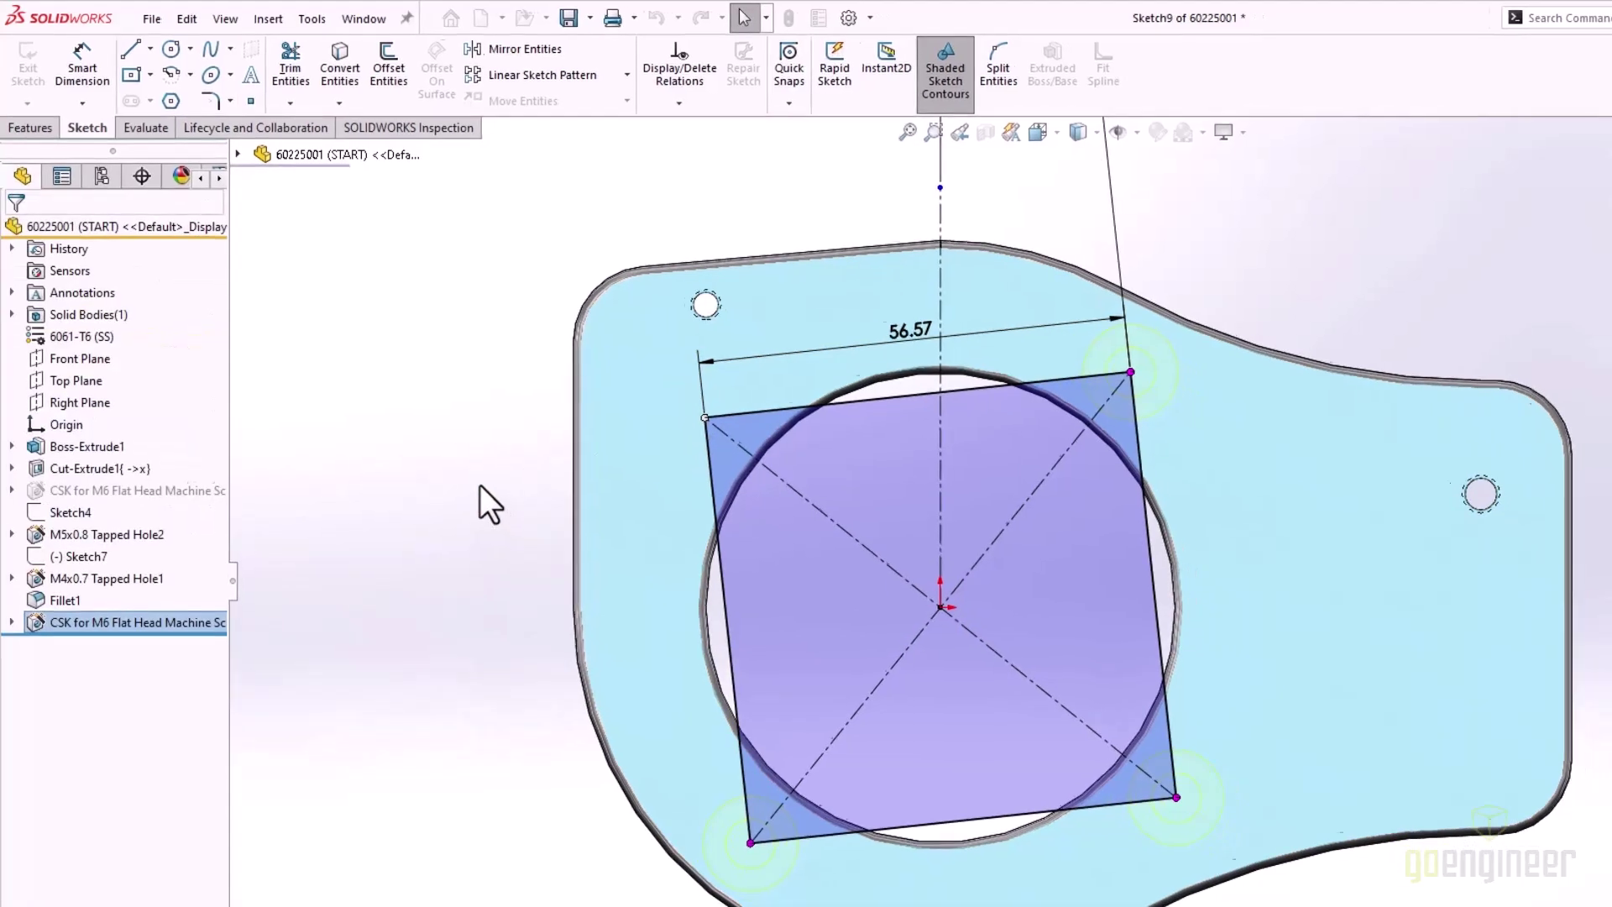
Step: Open part 60194001 and revolve-cut its existing sketch to create Cut-Revolve1
{"action": "key", "text": "Escape"}
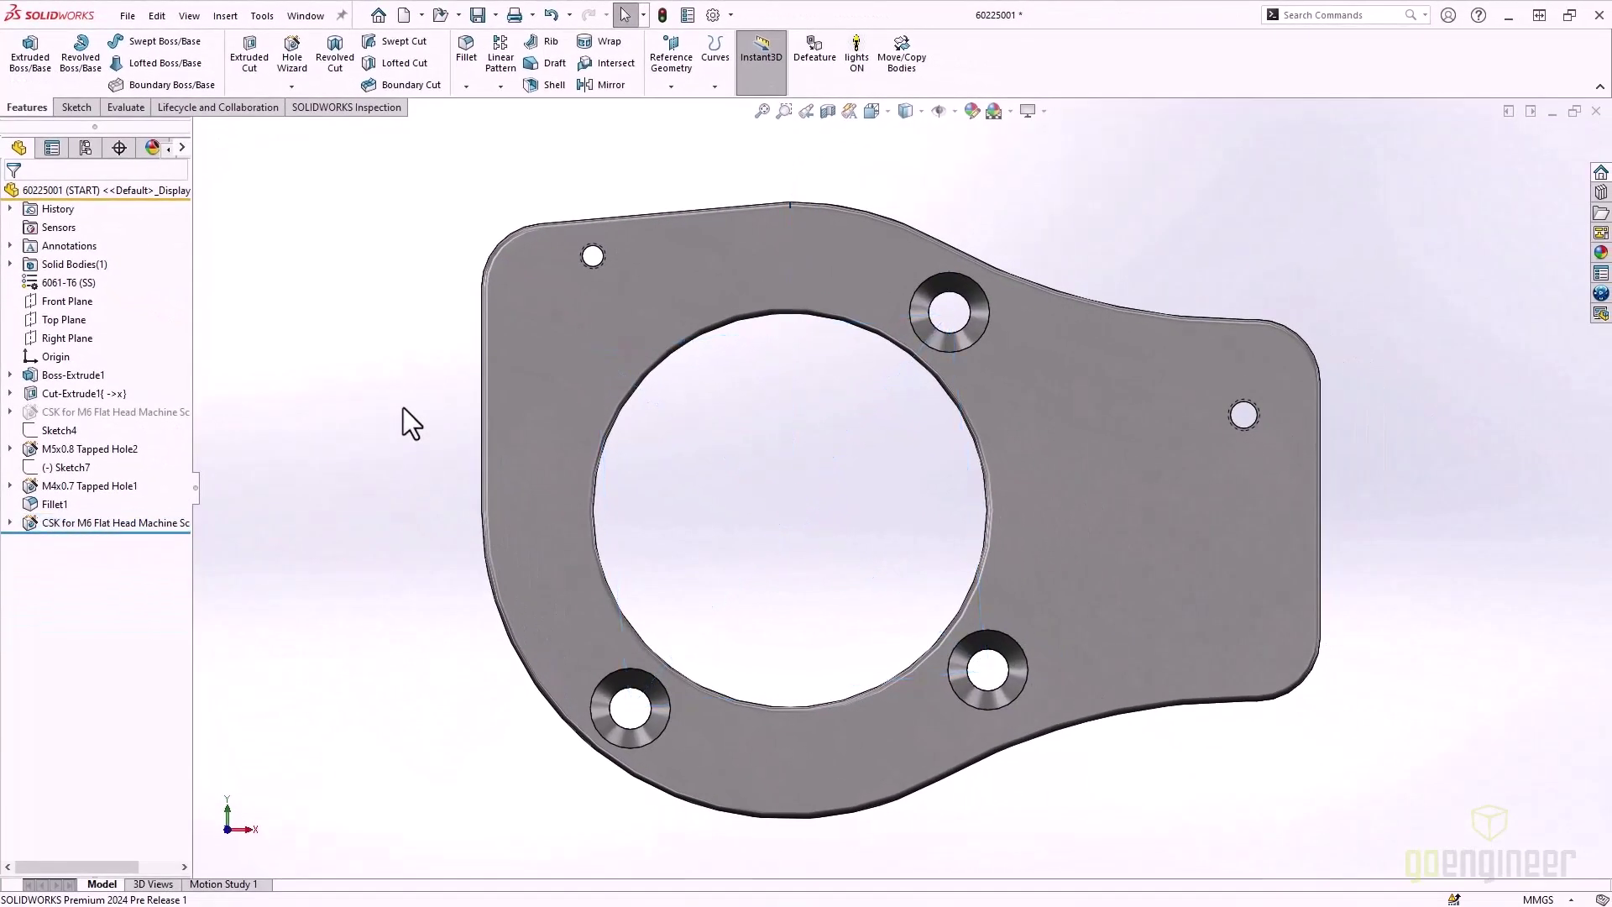
{"action": "key", "text": "ctrl+7"}
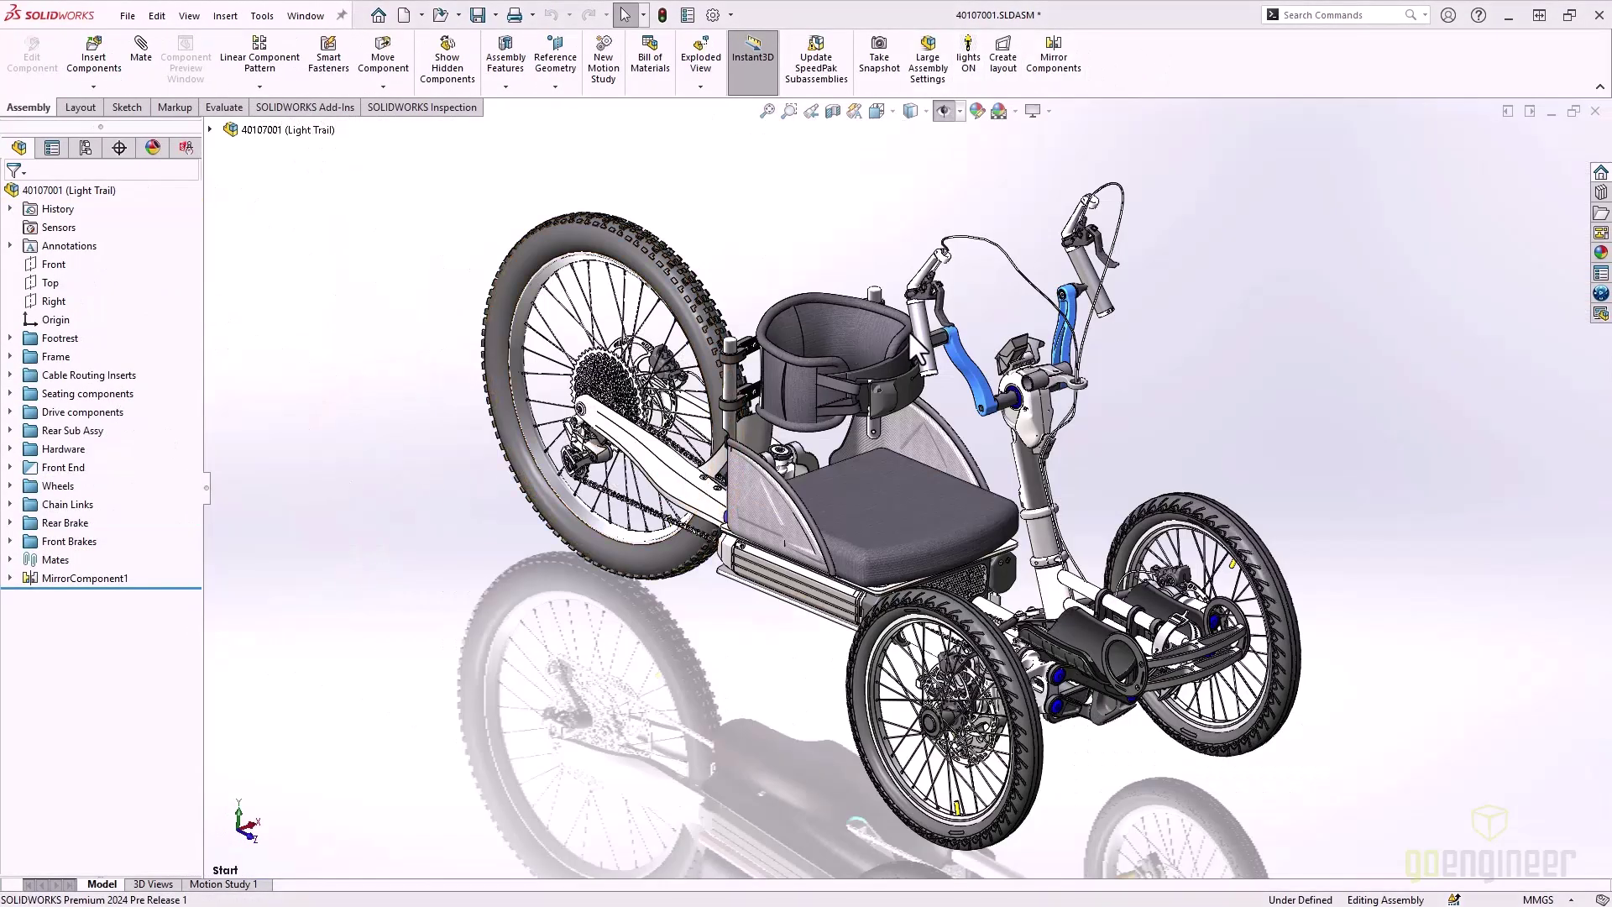
{"action": "left_click", "coordinate": [966, 285]}
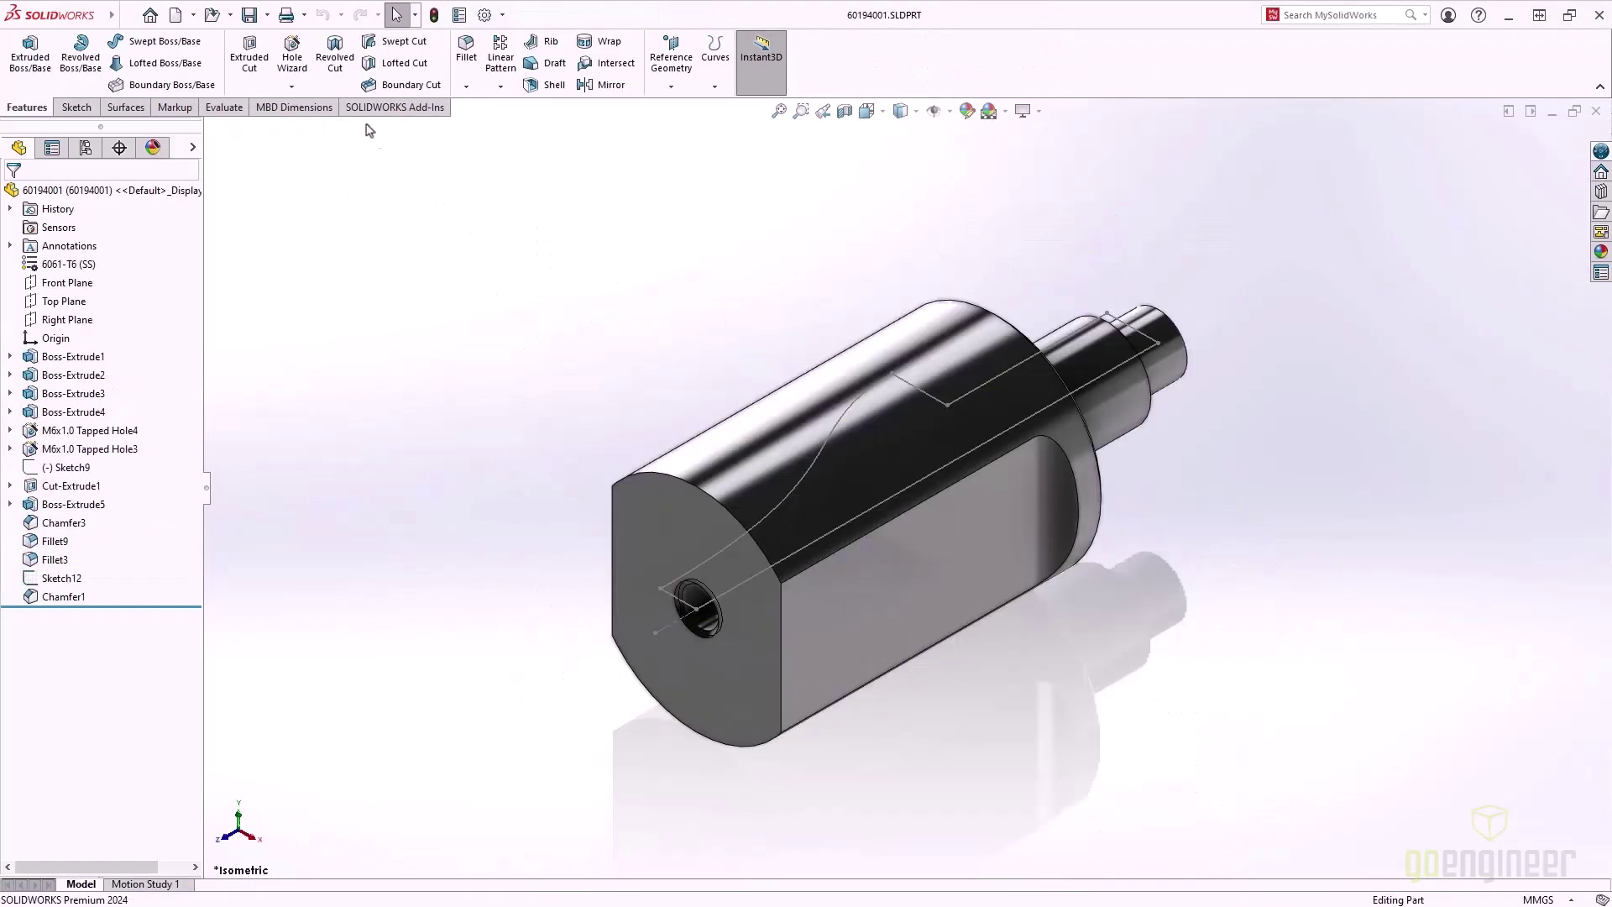
{"action": "left_click", "coordinate": [335, 57]}
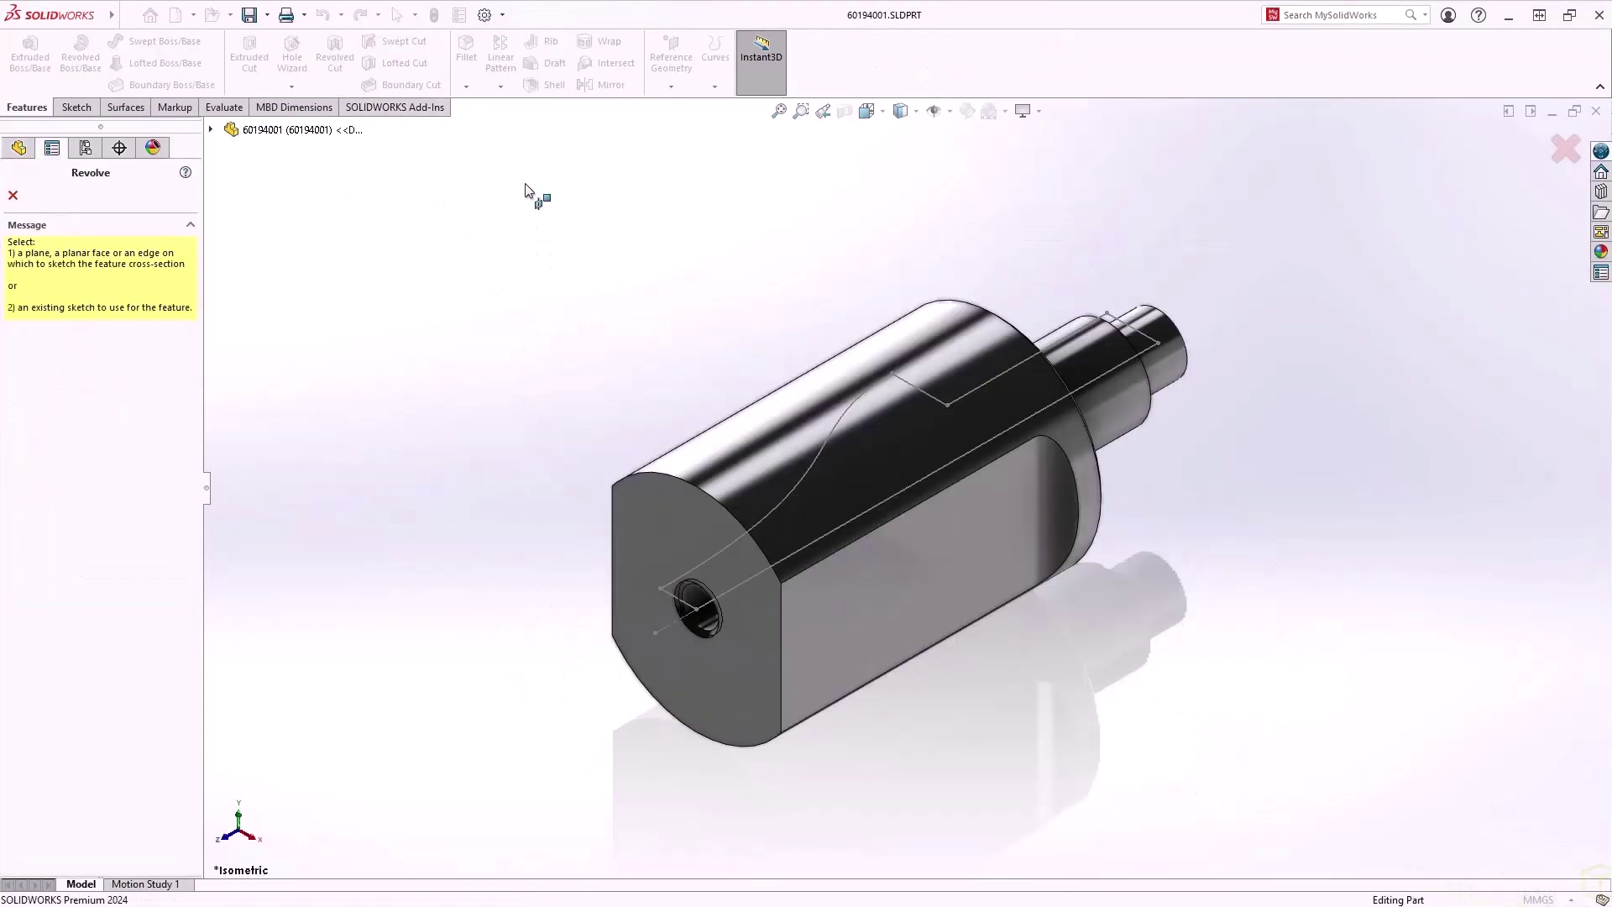
{"action": "left_click", "coordinate": [850, 403]}
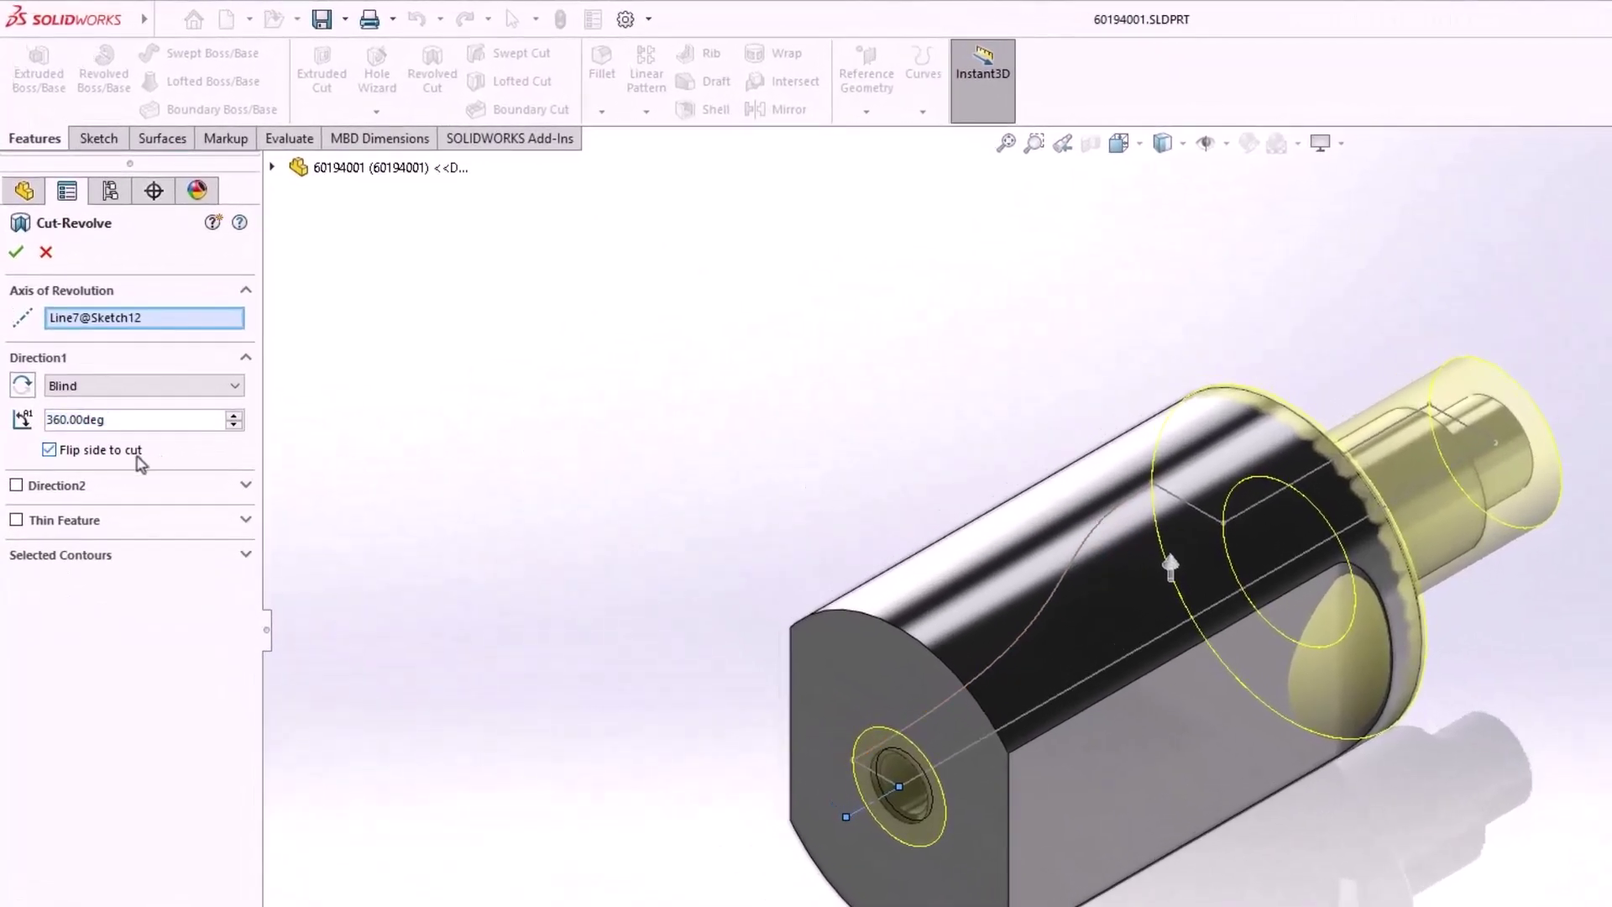
{"action": "left_click", "coordinate": [17, 254]}
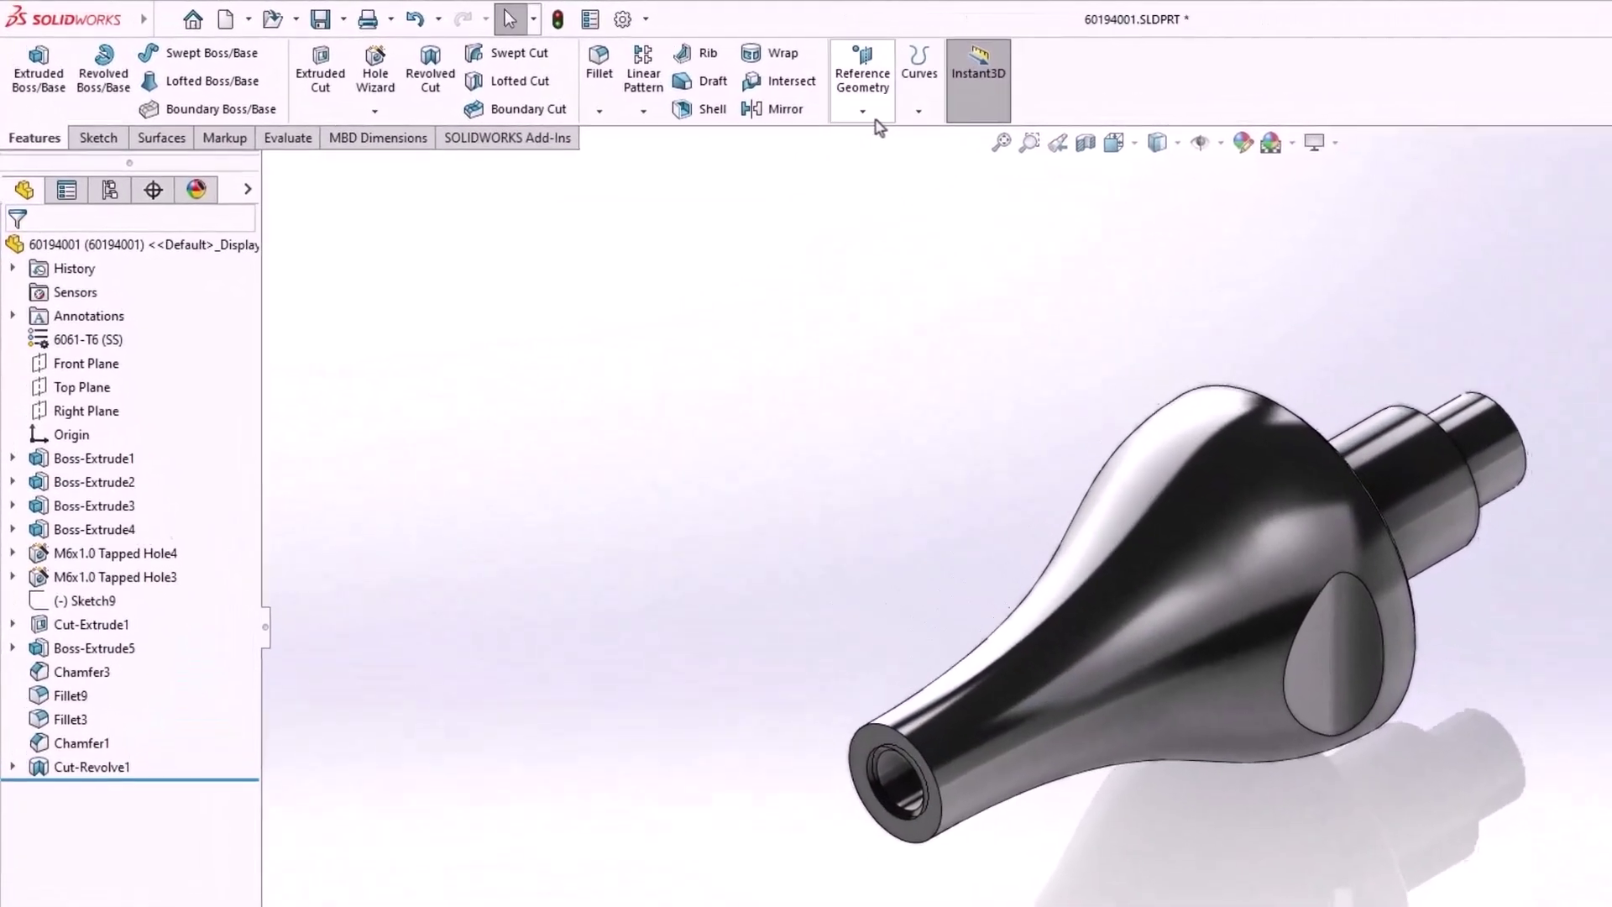
Step: Add a cylindrical Bounding Box using a Custom Plane on the small tube's end face
{"action": "left_click", "coordinate": [671, 85]}
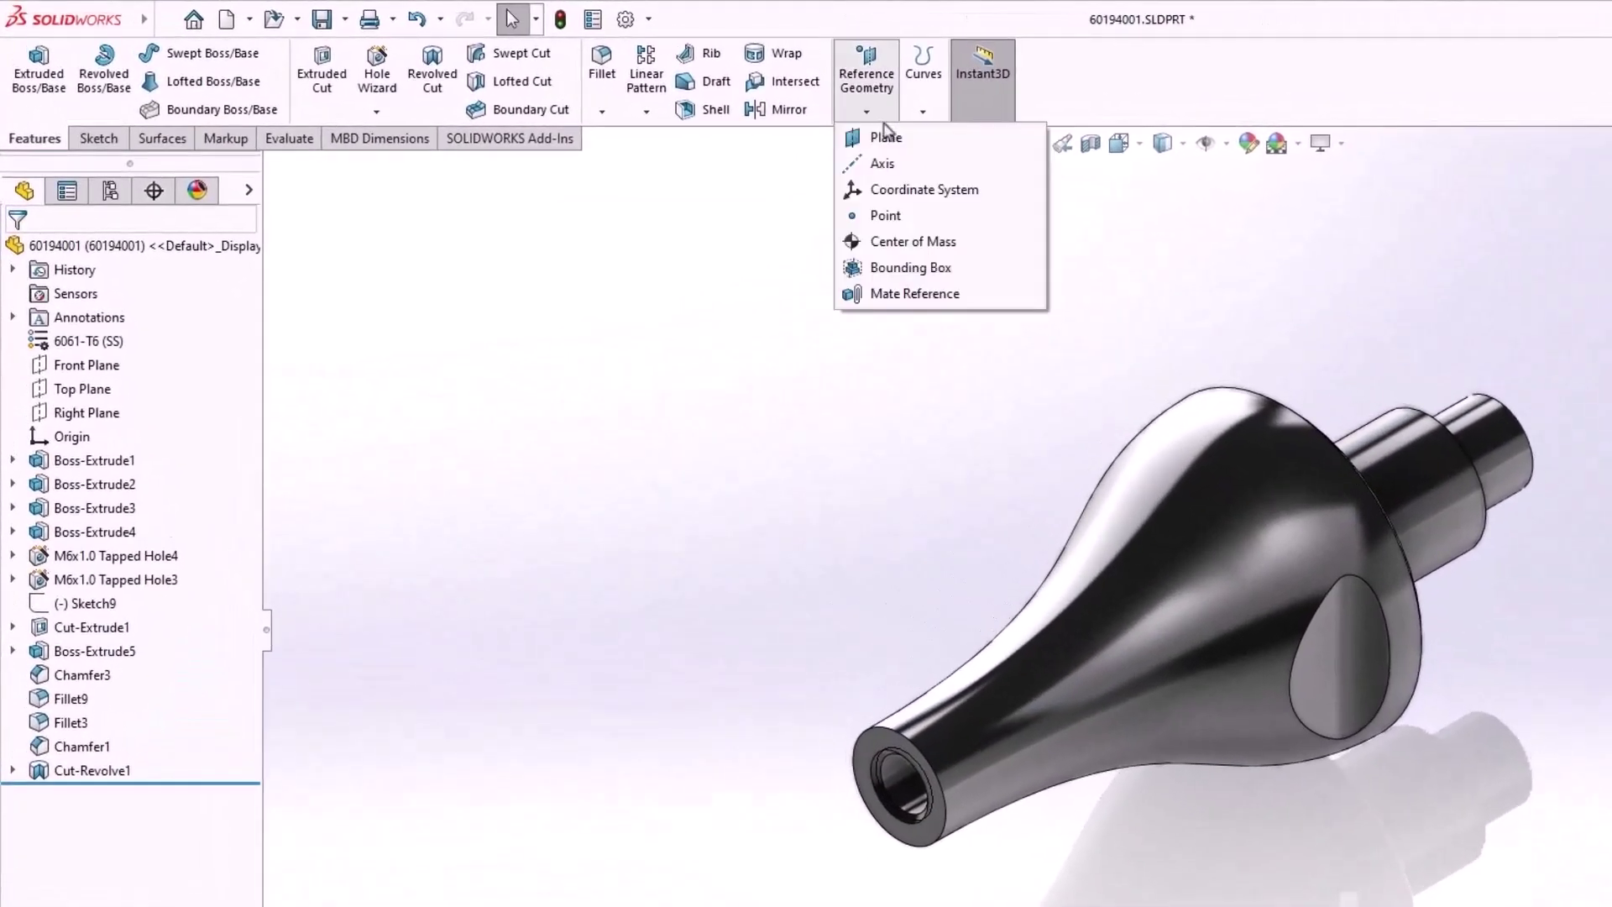
{"action": "left_click", "coordinate": [1009, 276]}
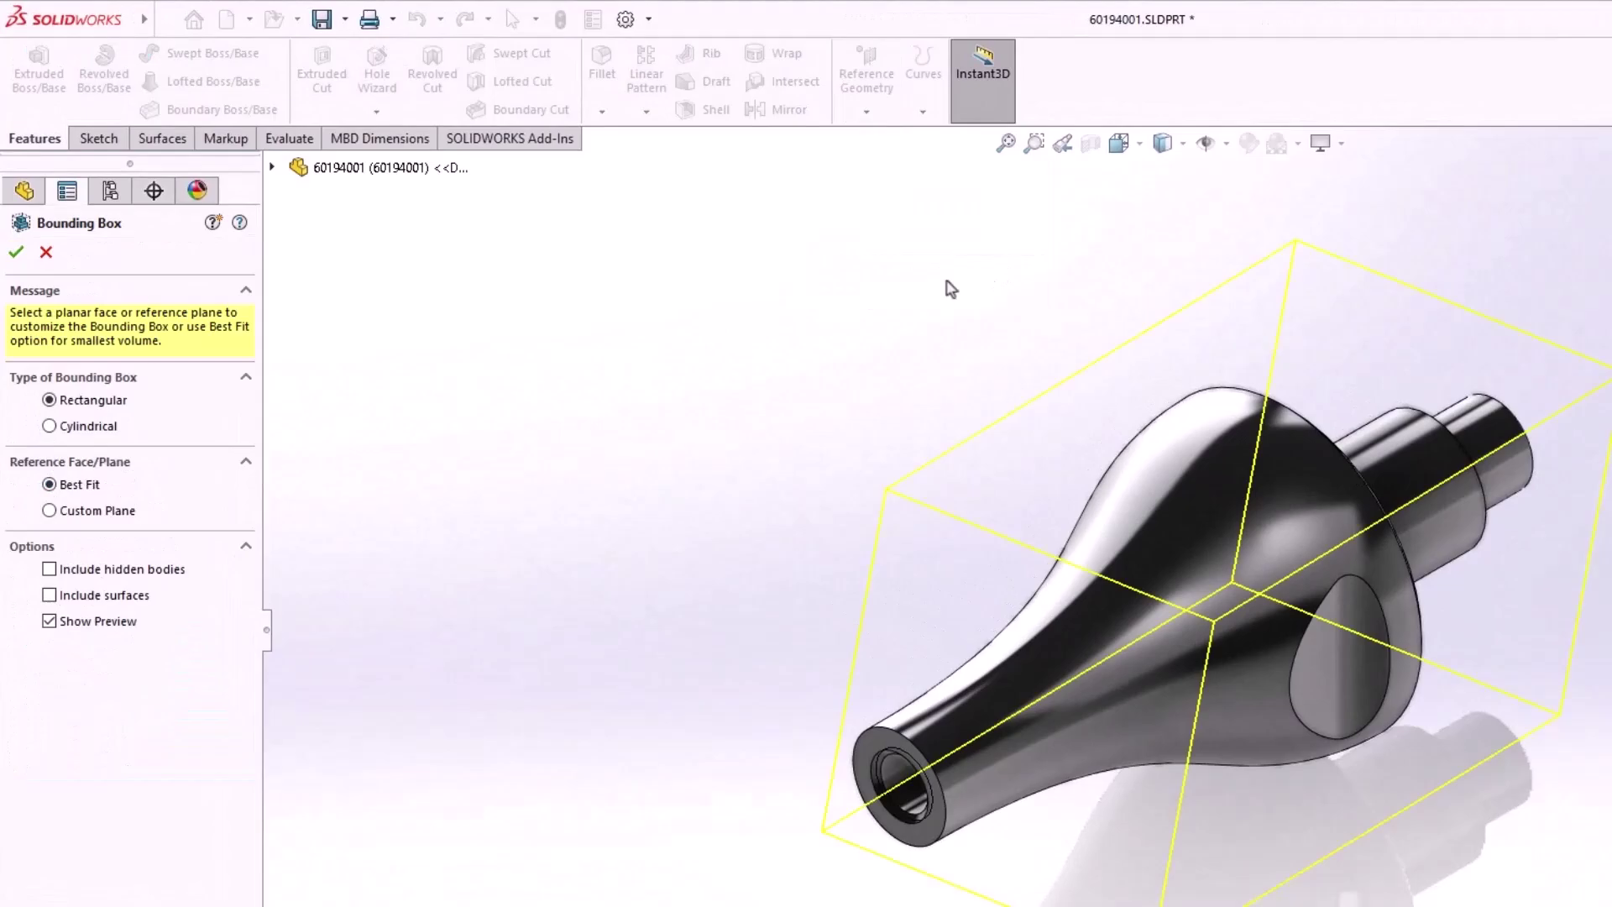
{"action": "left_click", "coordinate": [50, 426]}
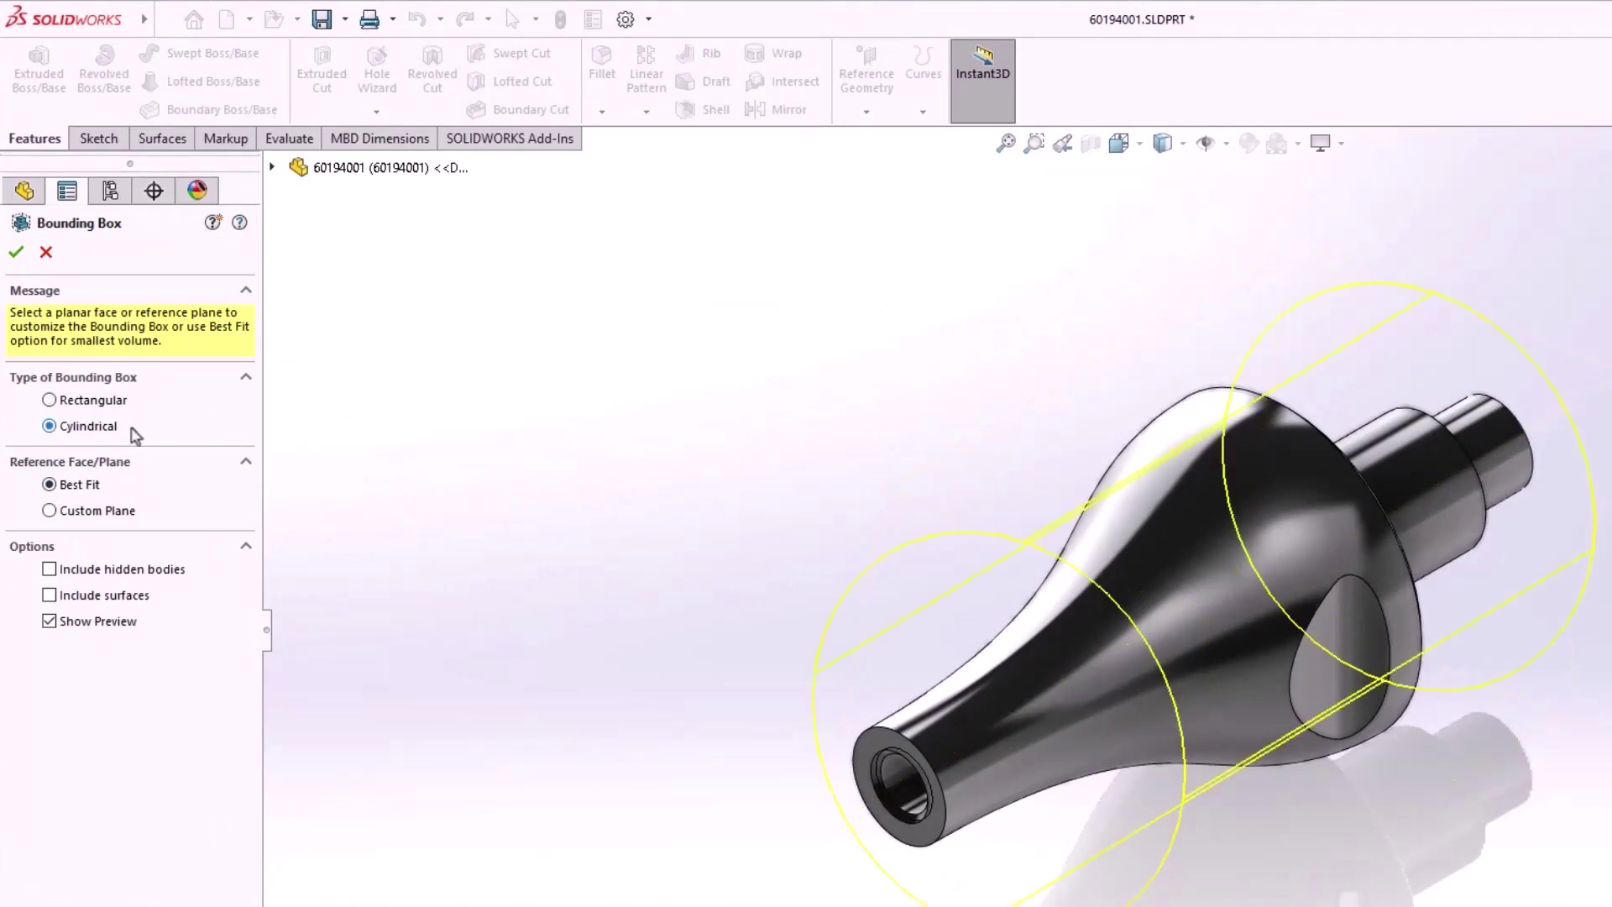
{"action": "left_click", "coordinate": [162, 517]}
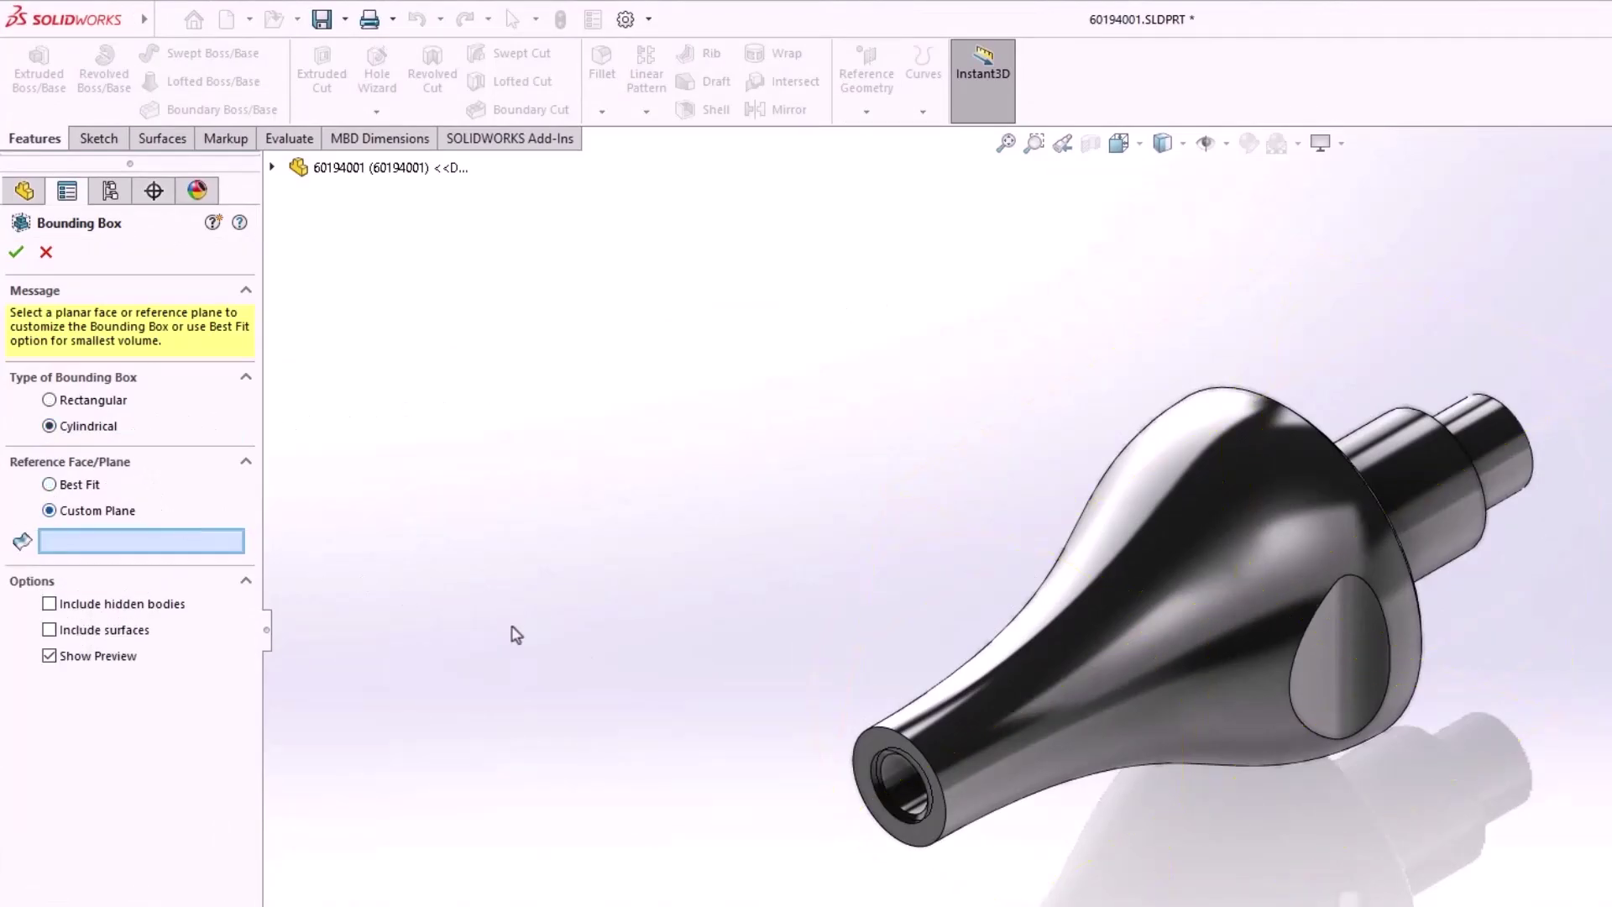
{"action": "left_click", "coordinate": [868, 754]}
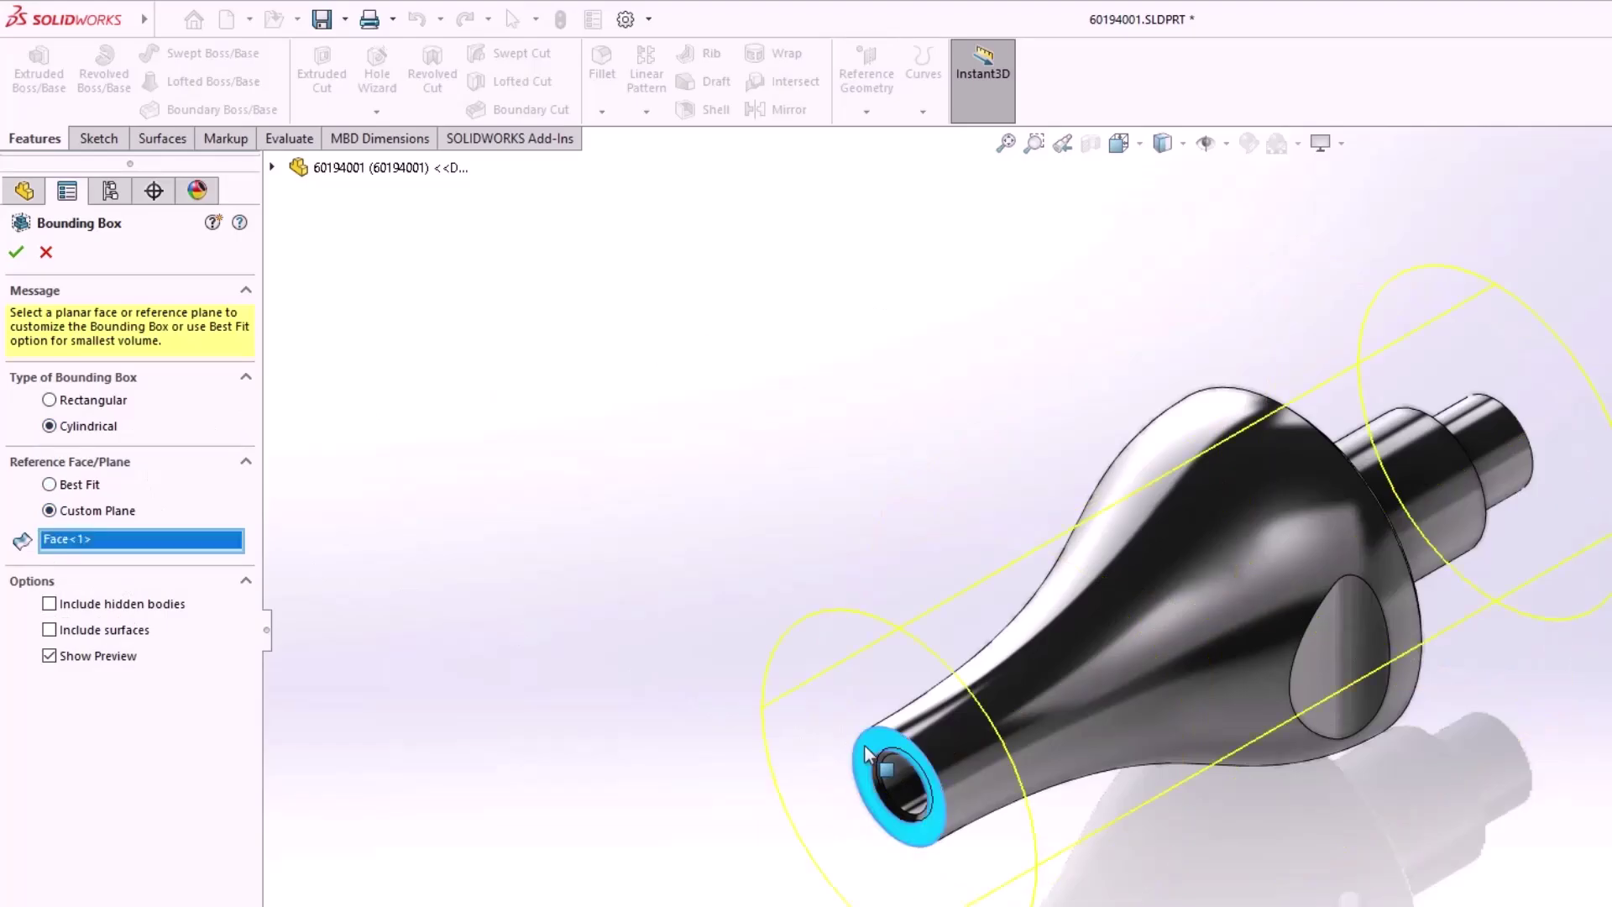
{"action": "key", "text": "Return"}
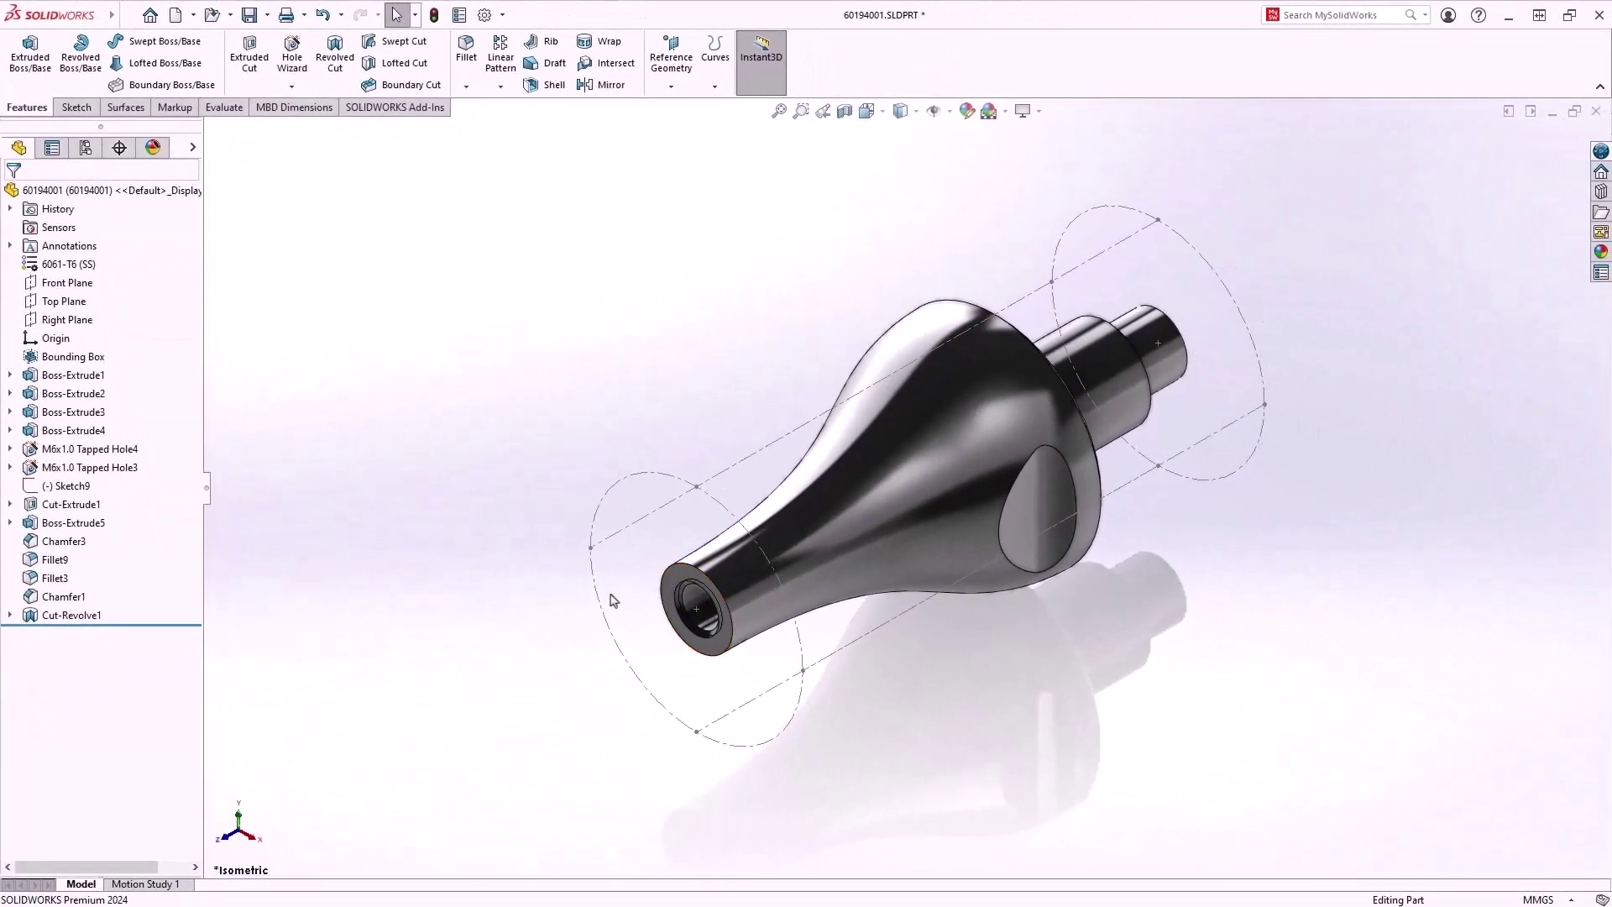
Step: Open the crank arm part 60191001 from the assembly
{"action": "mouse_move", "coordinate": [612, 600]}
{"action": "middle_mouse_down"}
{"action": "mouse_move", "coordinate": [701, 540]}
{"action": "mouse_move", "coordinate": [689, 503]}
{"action": "mouse_move", "coordinate": [610, 572]}
{"action": "middle_mouse_up"}
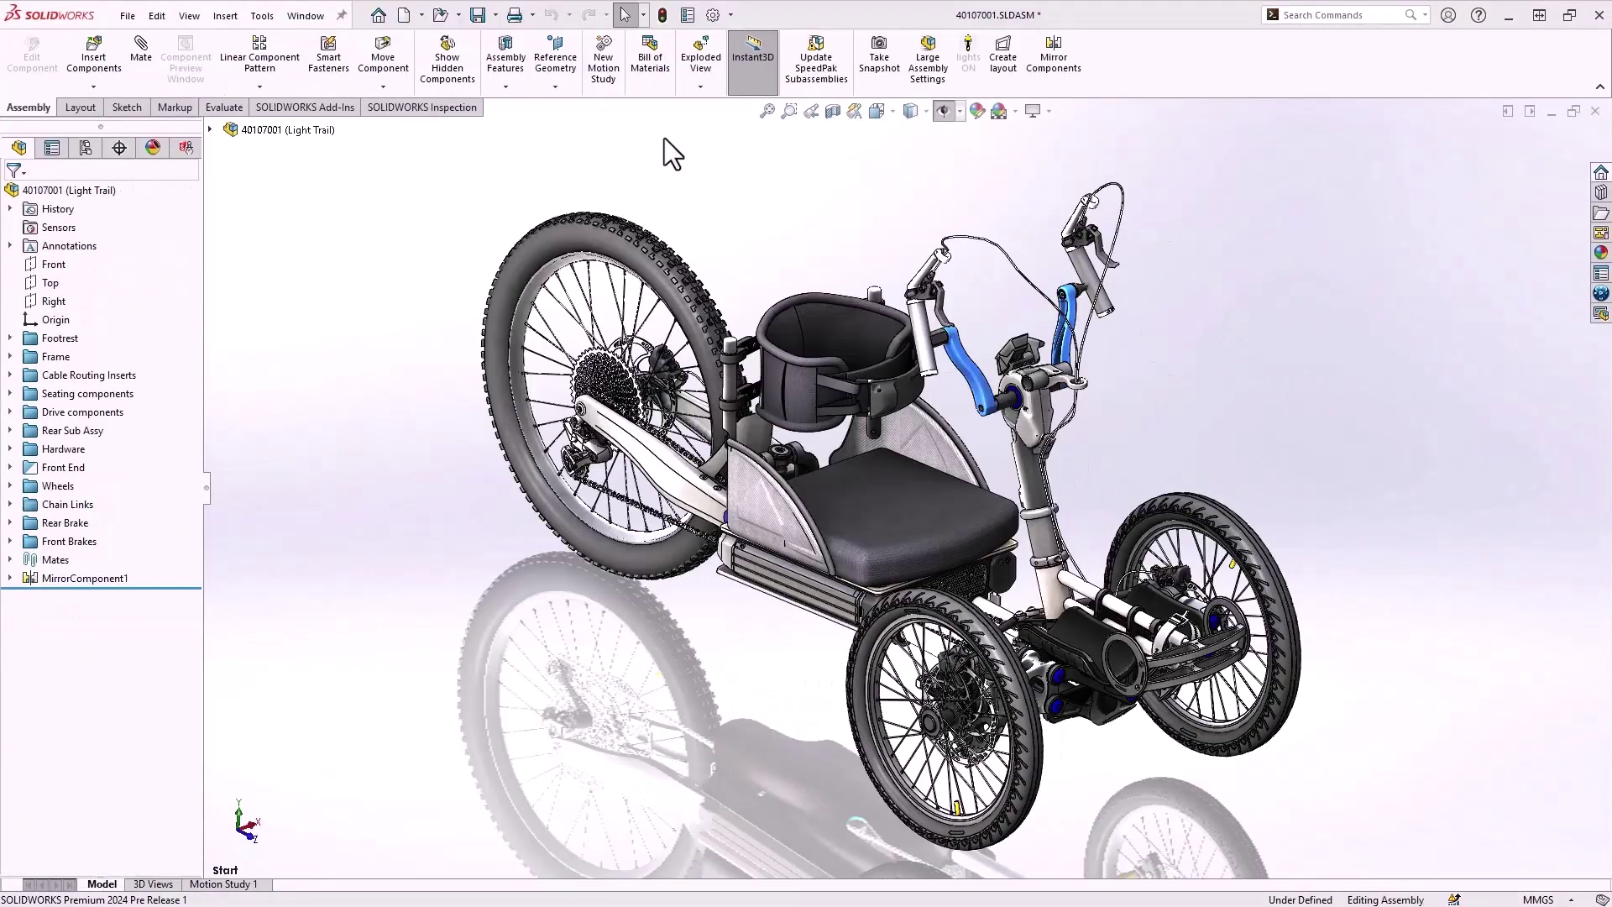
{"action": "left_click", "coordinate": [989, 397]}
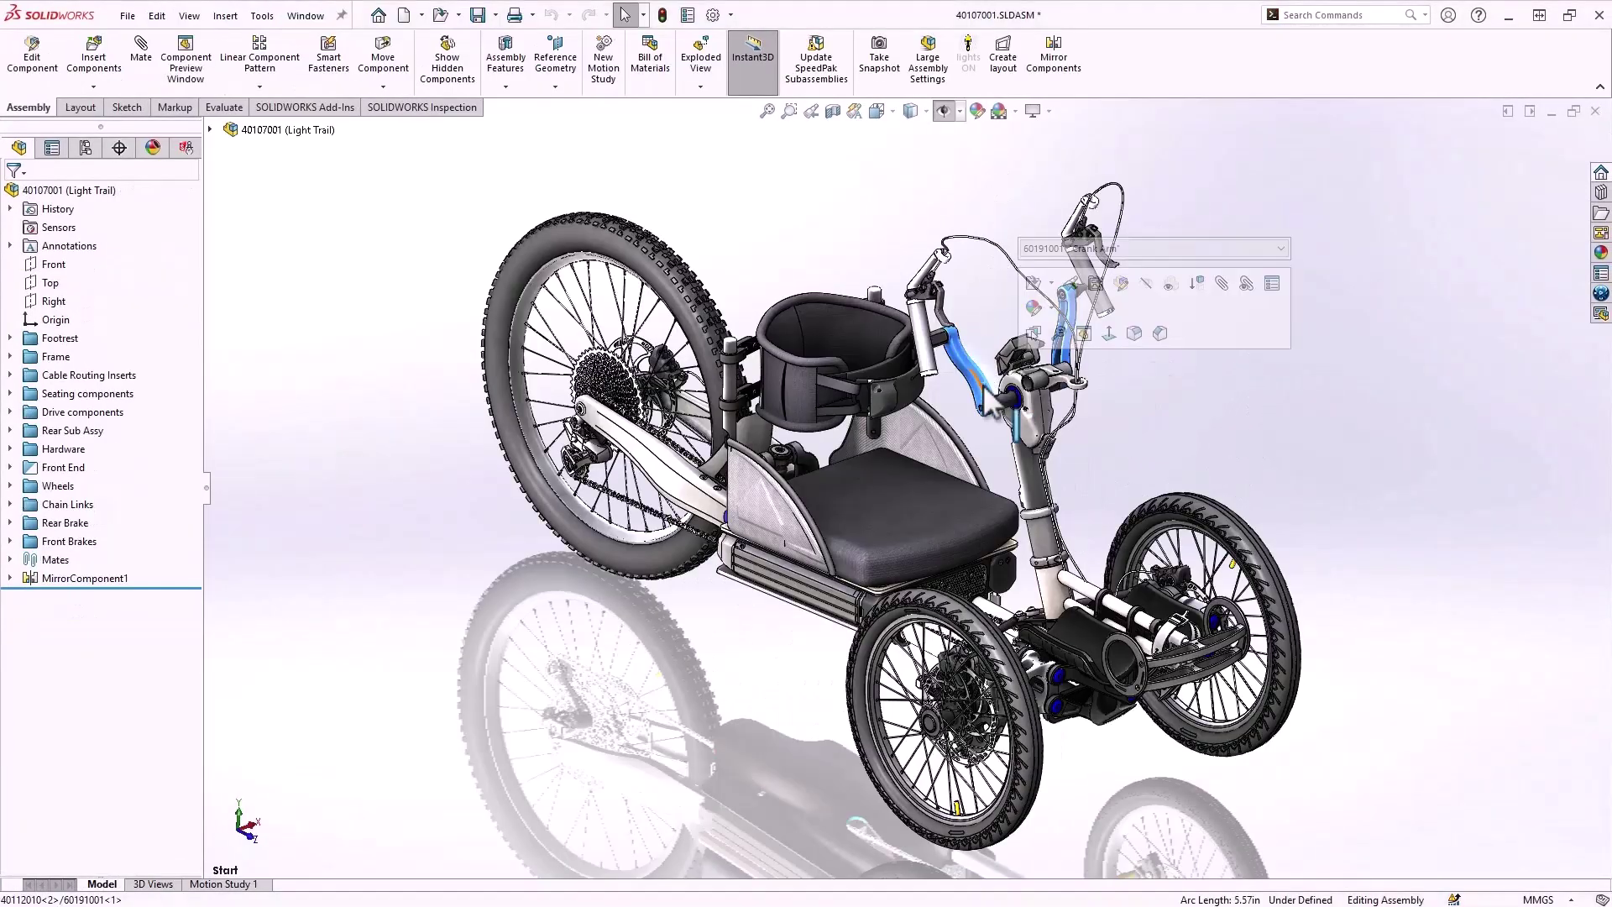
{"action": "left_click", "coordinate": [1039, 287]}
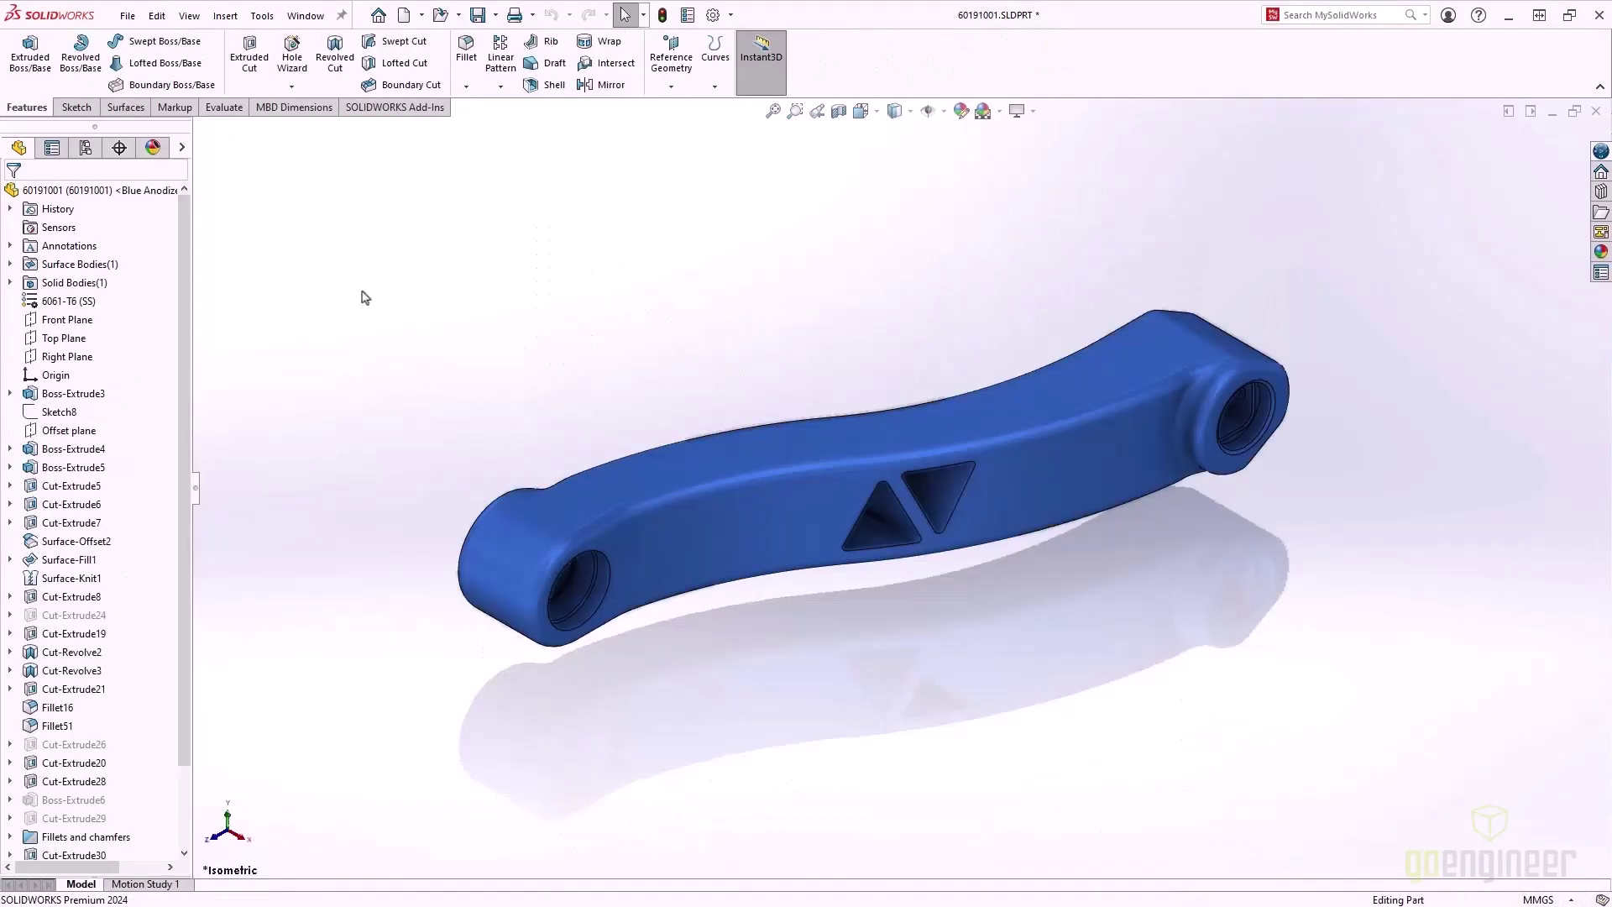
Step: Pattern Cut-Extrude30 along the Front Plane, 23 mm spacing, symmetric, creating LPattern3
{"action": "left_click", "coordinate": [93, 320]}
{"action": "left_click", "coordinate": [500, 60]}
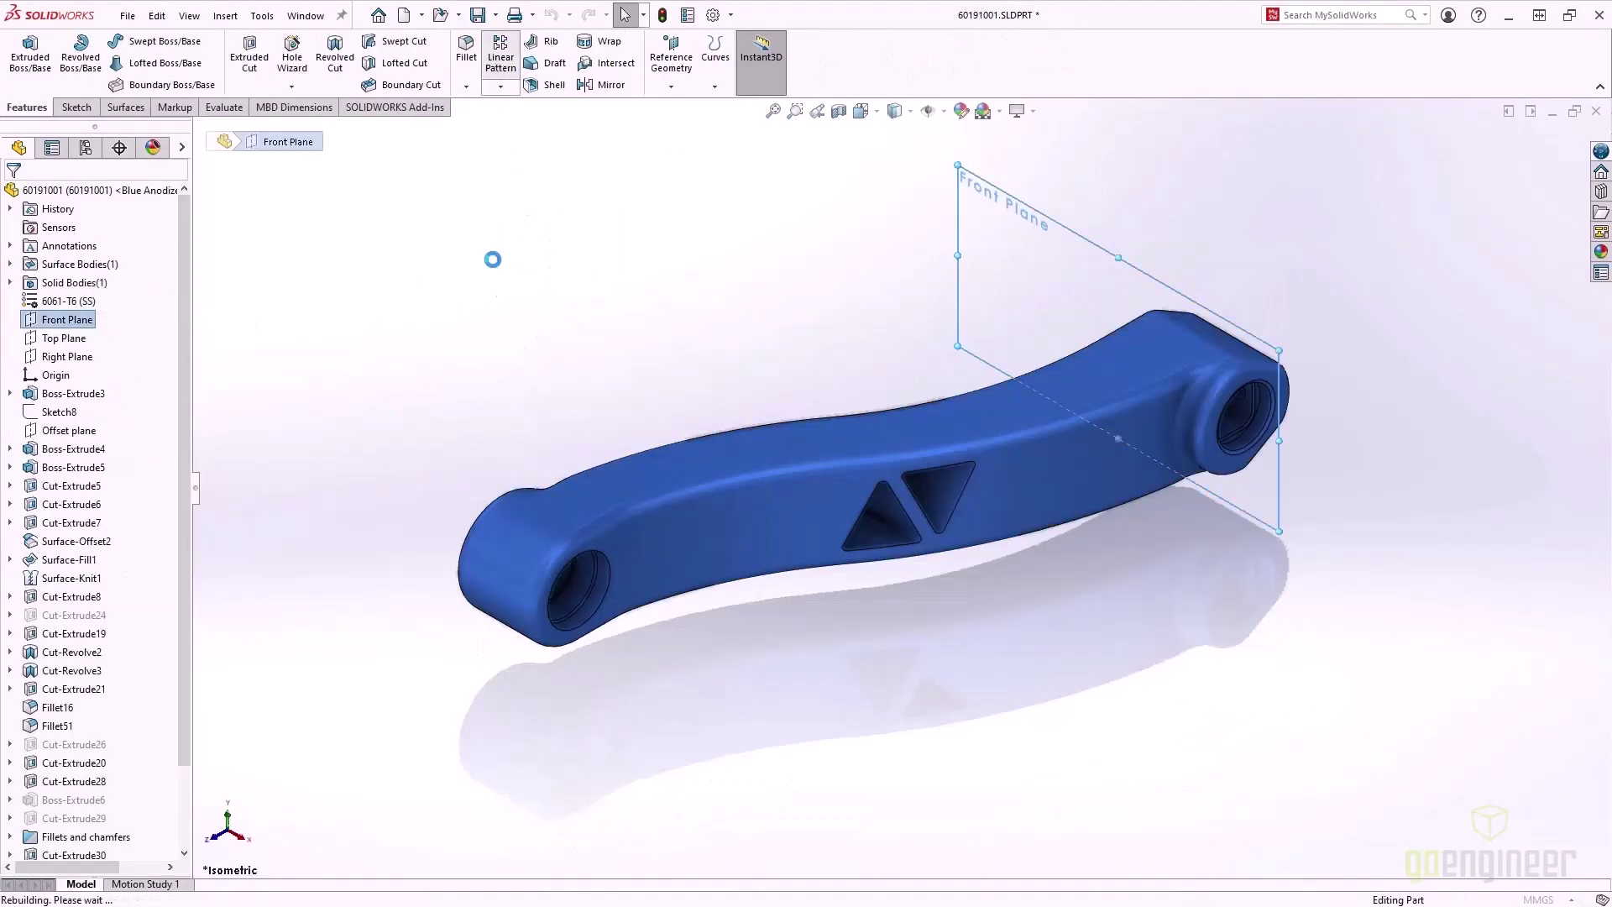
{"action": "left_click", "coordinate": [876, 544]}
{"action": "key", "text": "space"}
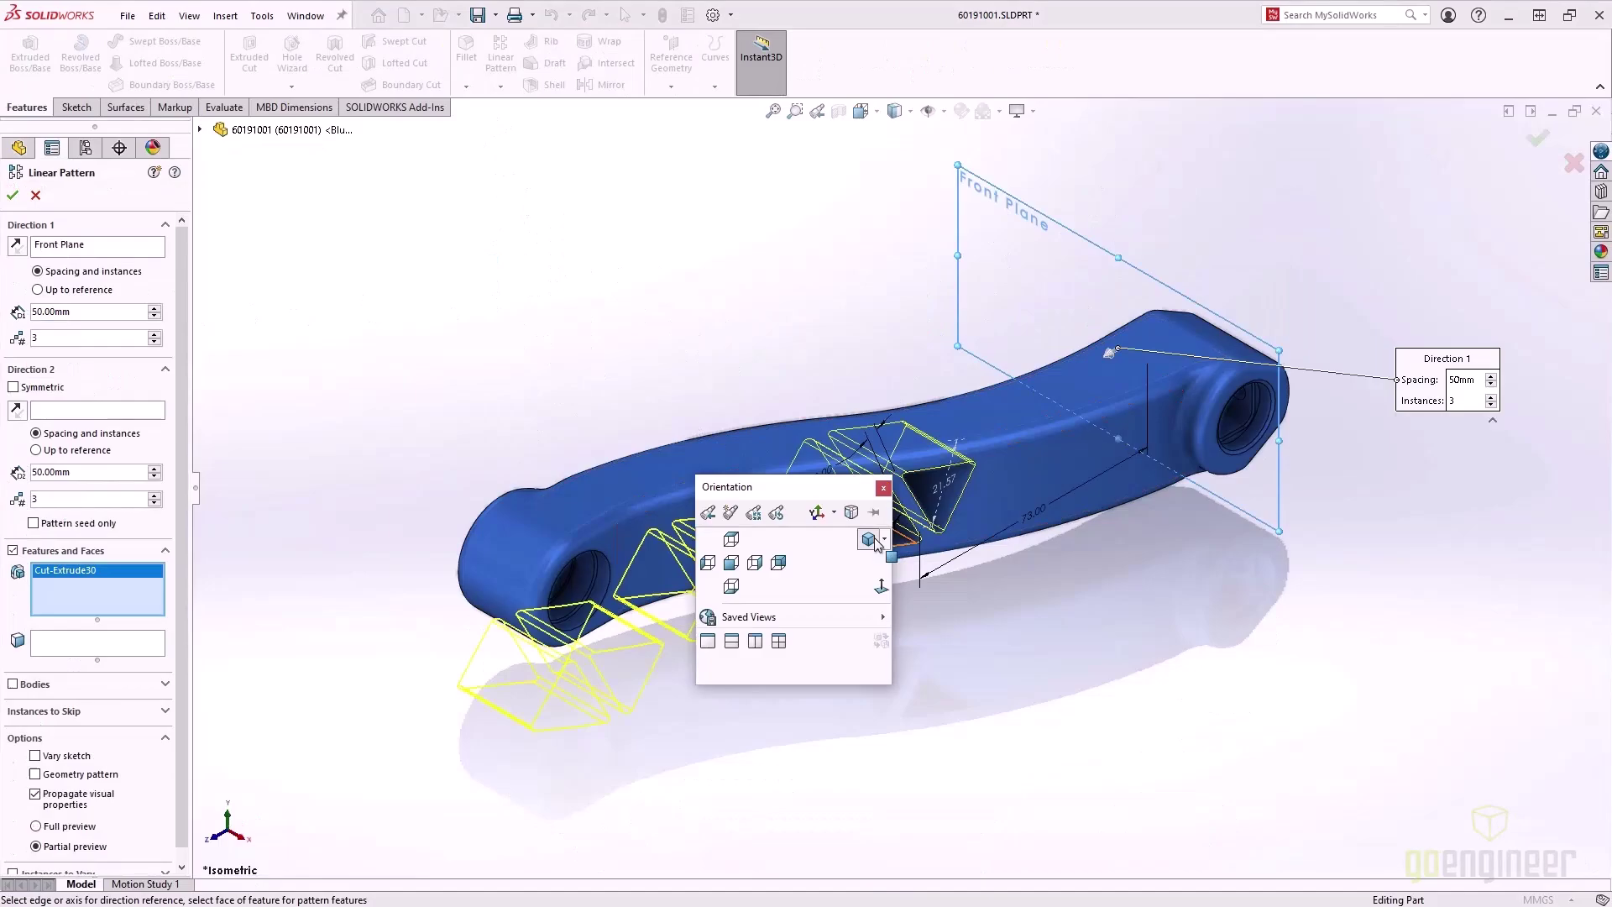
{"action": "left_click", "coordinate": [758, 573]}
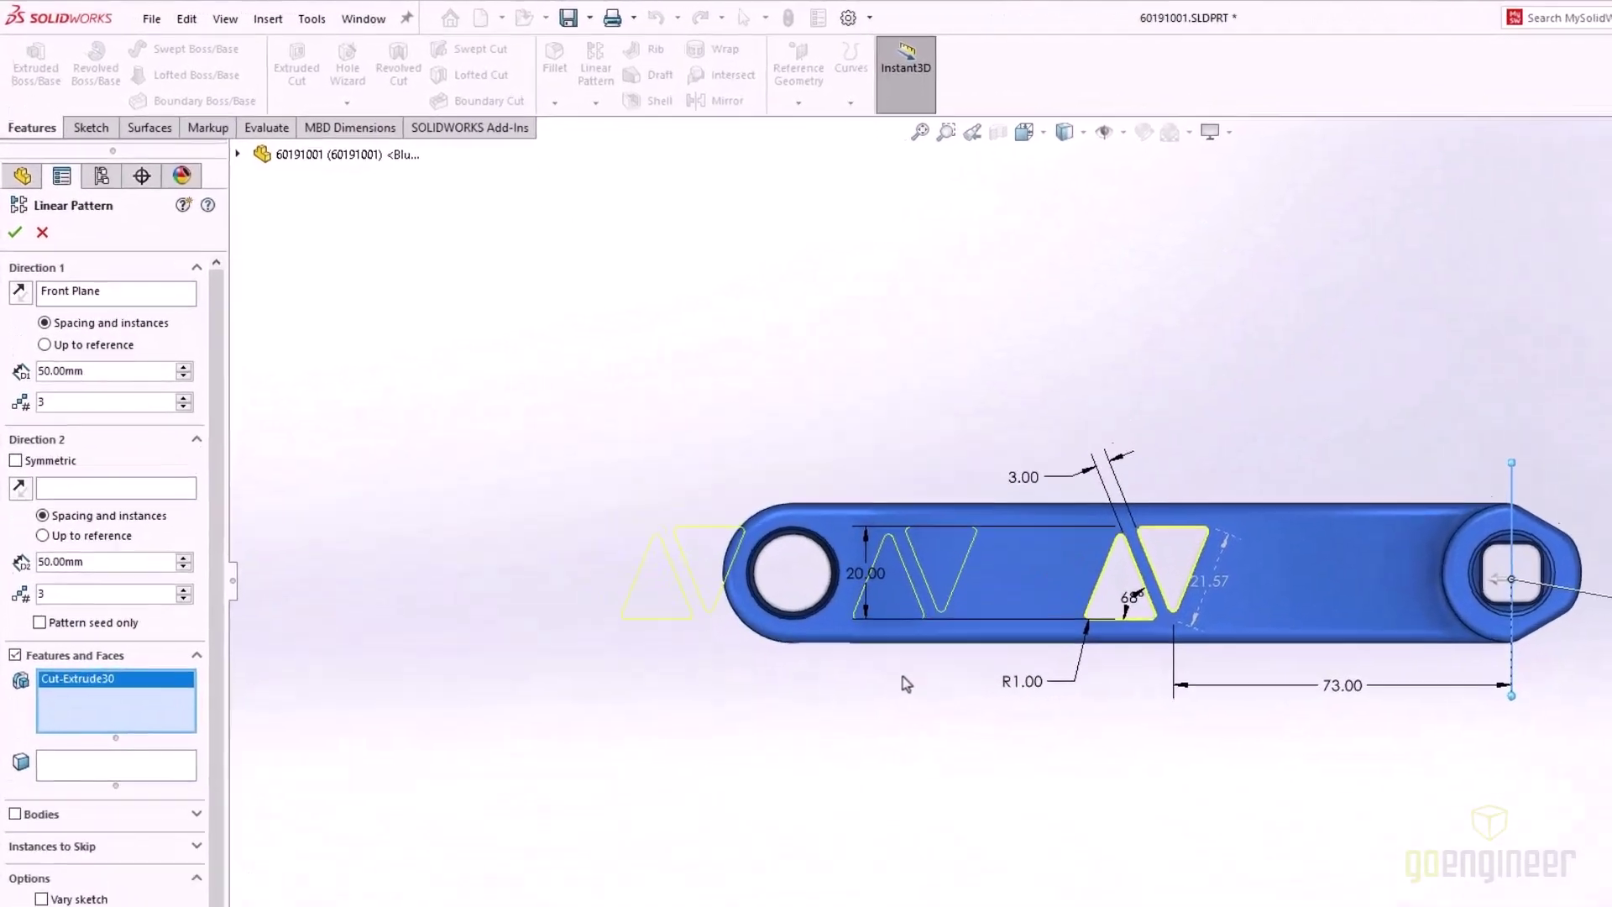
{"action": "type", "text": "23"}
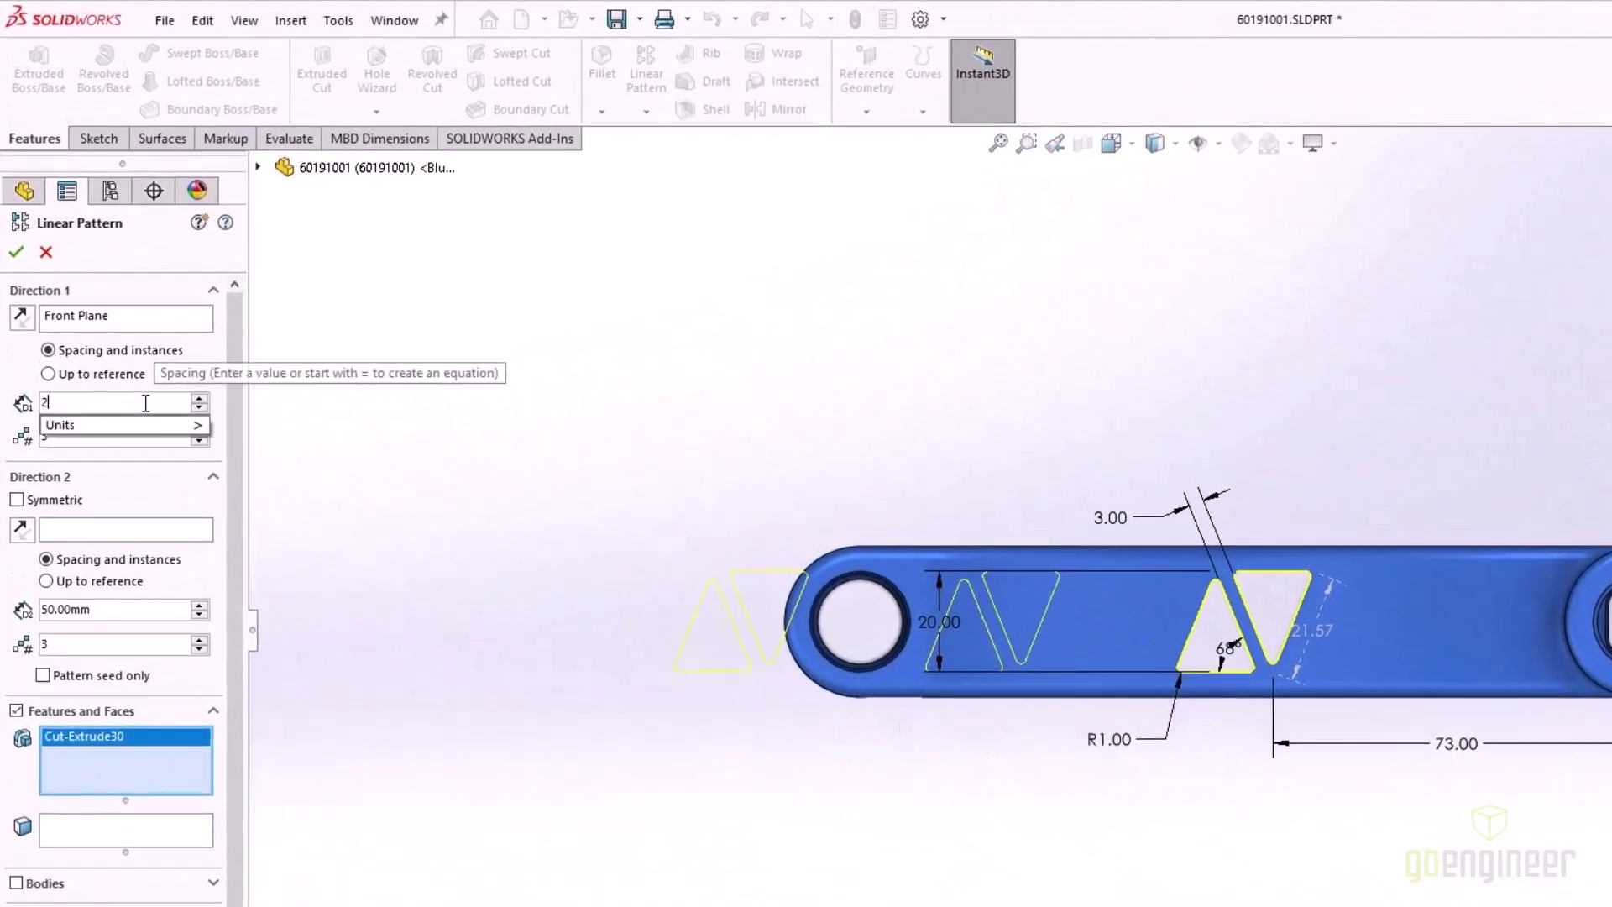
{"action": "key", "text": "Tab"}
{"action": "left_click", "coordinate": [73, 499]}
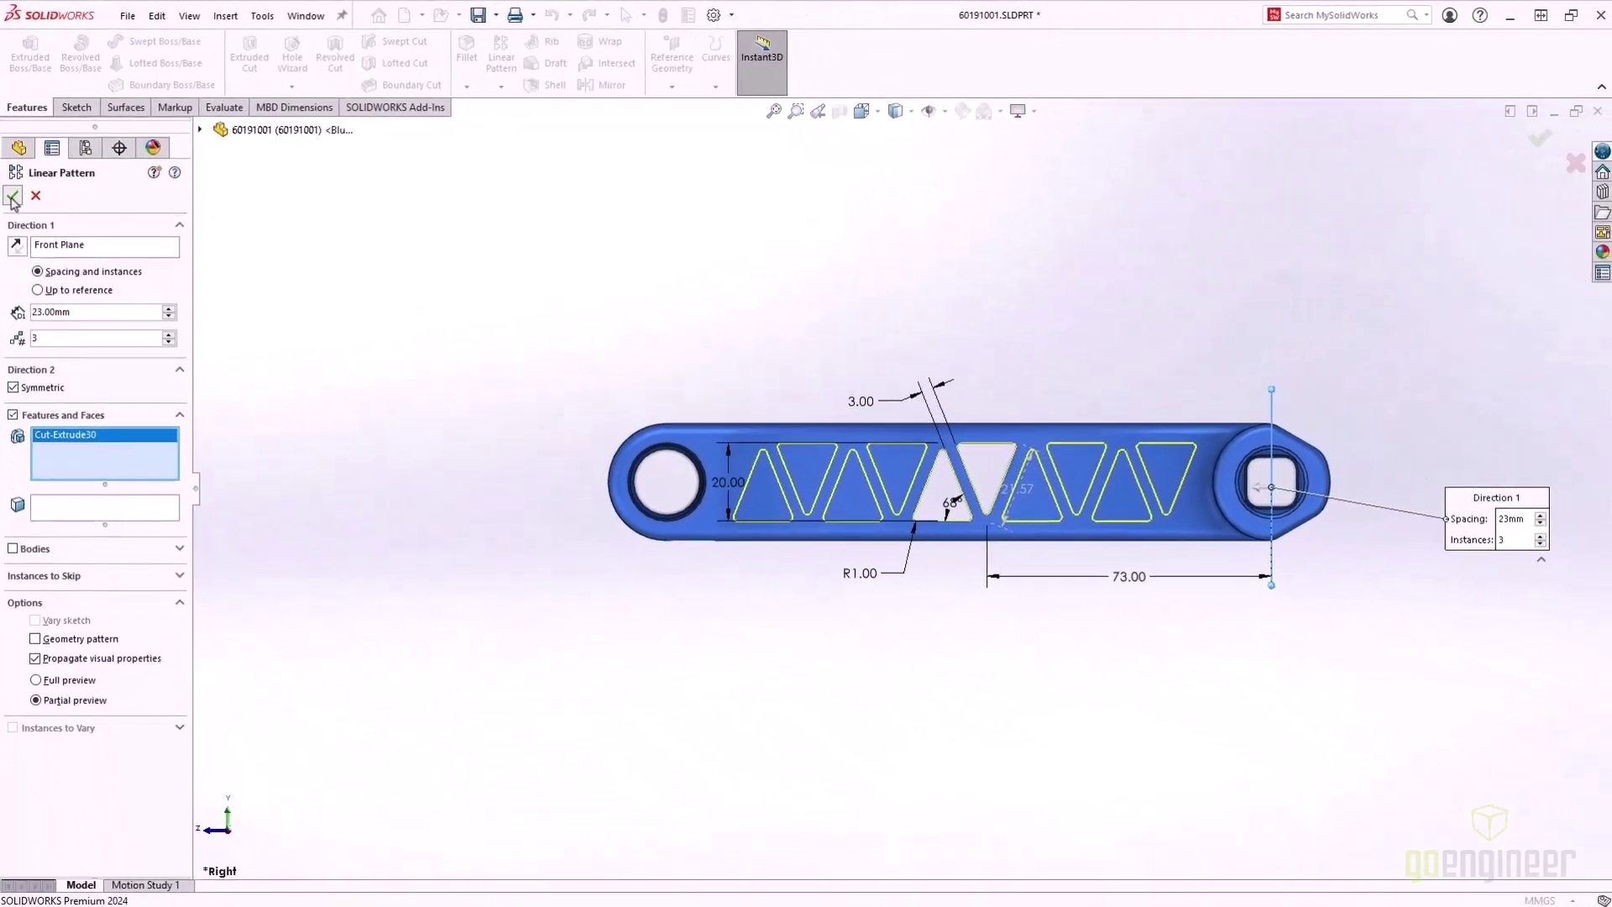
{"action": "left_click", "coordinate": [16, 252]}
Step: Untrim the arm's web face to recover the triangle cut-out surfaces, then hide other bodies to inspect them
{"action": "key", "text": "ctrl+7"}
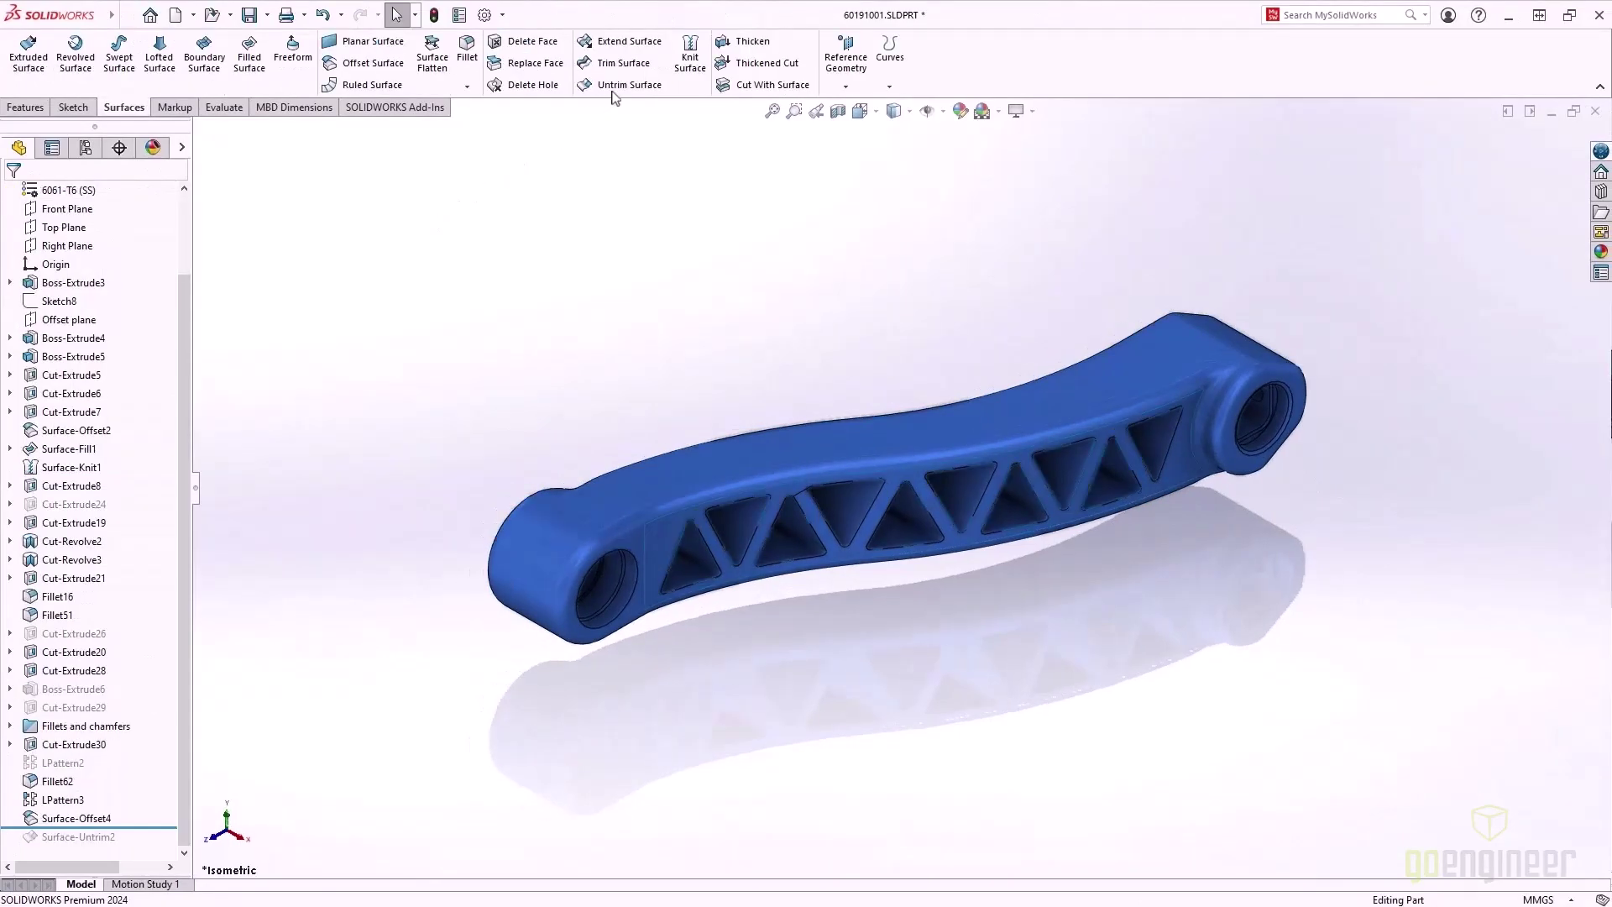
{"action": "left_click", "coordinate": [618, 86]}
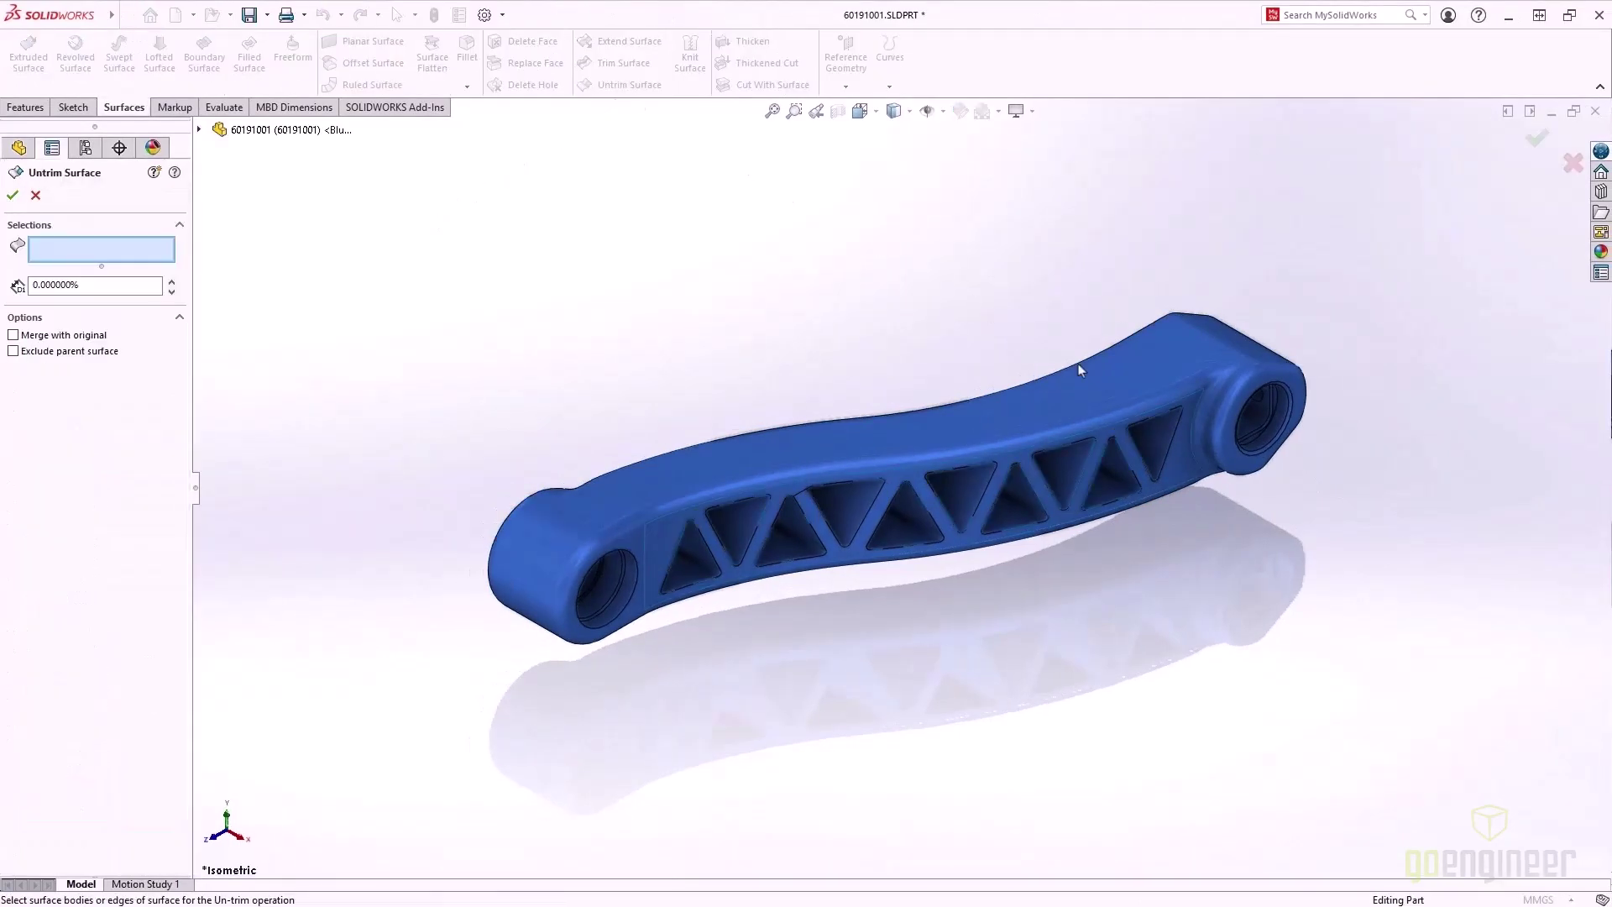
{"action": "left_click", "coordinate": [1175, 469]}
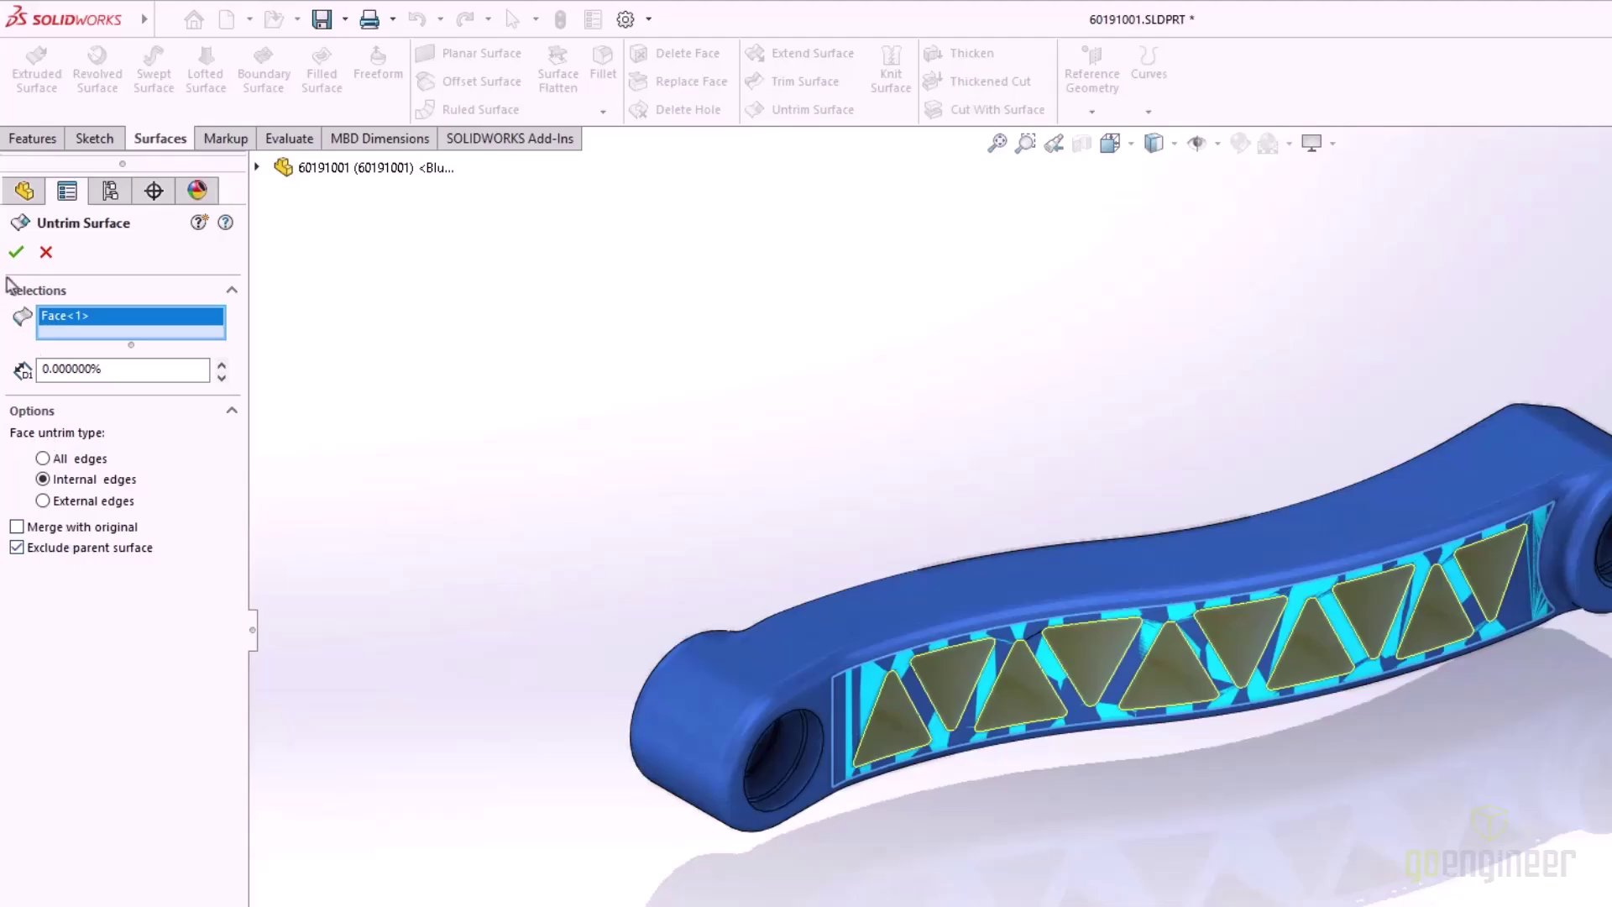
{"action": "left_click", "coordinate": [17, 255]}
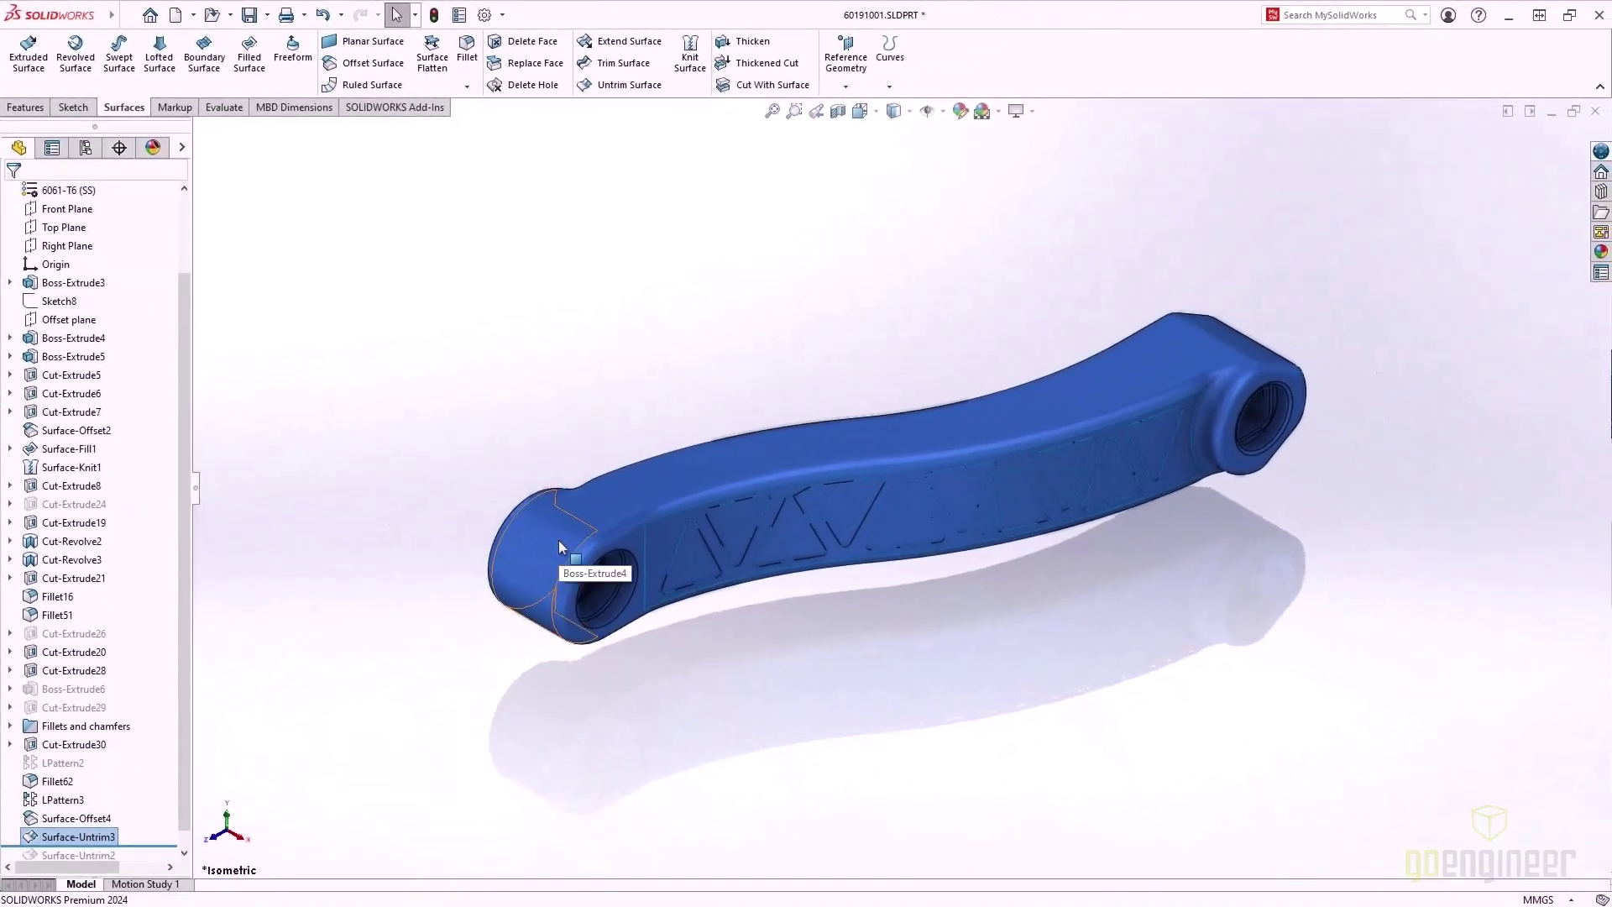
{"action": "key", "text": "Tab"}
{"action": "key", "text": "Tab"}
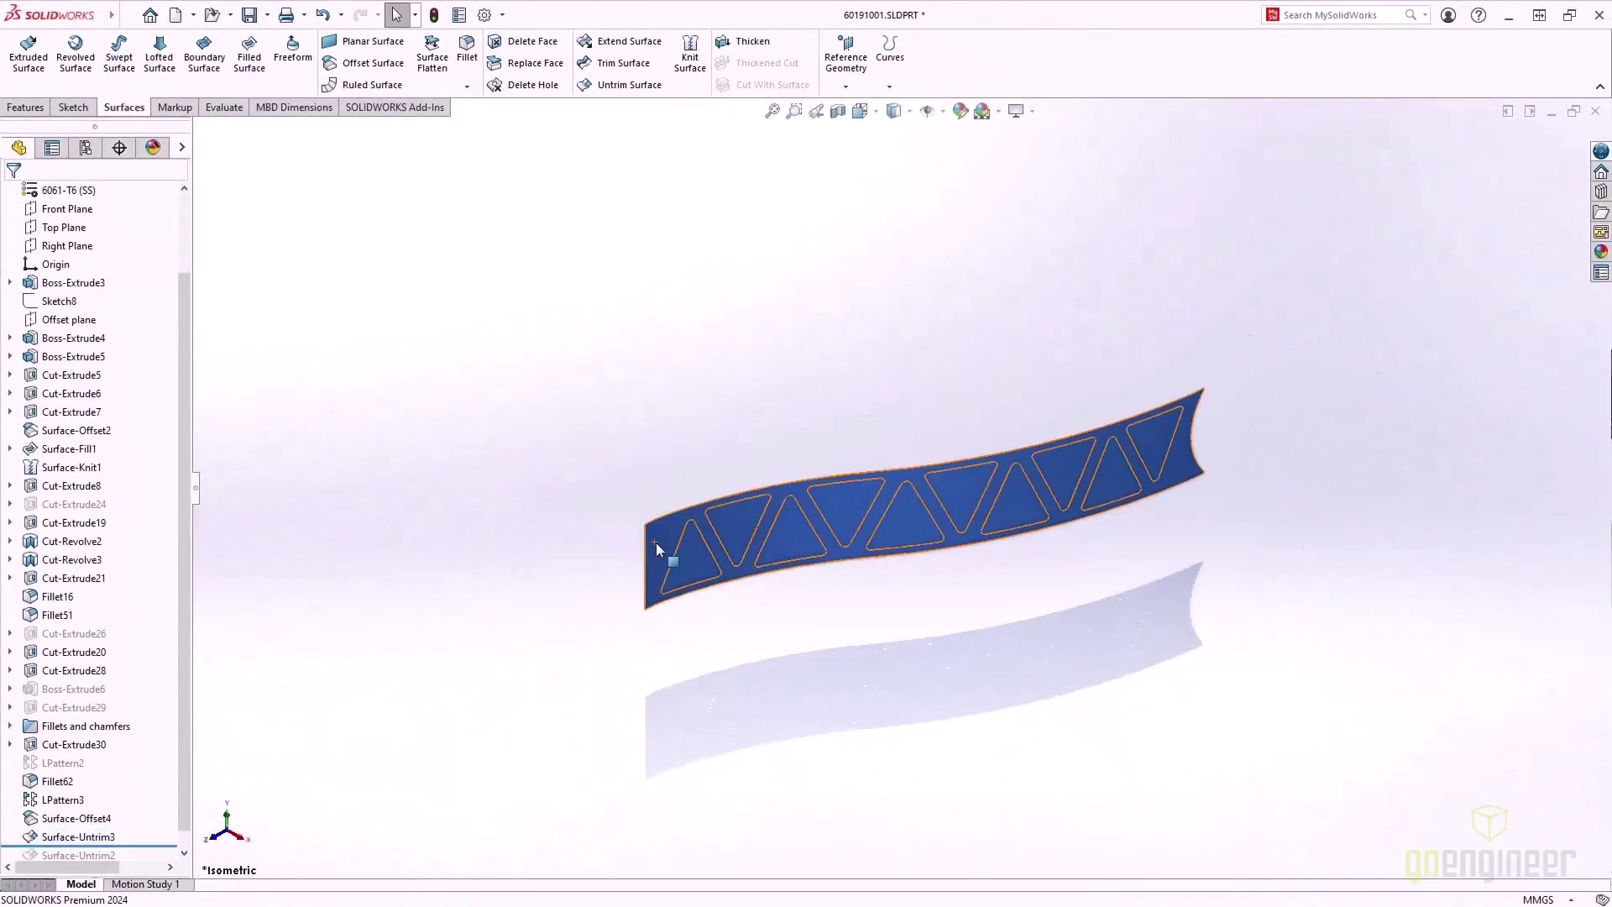
{"action": "mouse_move", "coordinate": [821, 707]}
{"action": "middle_mouse_down"}
{"action": "mouse_move", "coordinate": [778, 663]}
{"action": "mouse_move", "coordinate": [767, 604]}
{"action": "mouse_move", "coordinate": [781, 648]}
{"action": "mouse_move", "coordinate": [849, 705]}
{"action": "mouse_move", "coordinate": [819, 677]}
{"action": "middle_mouse_up"}
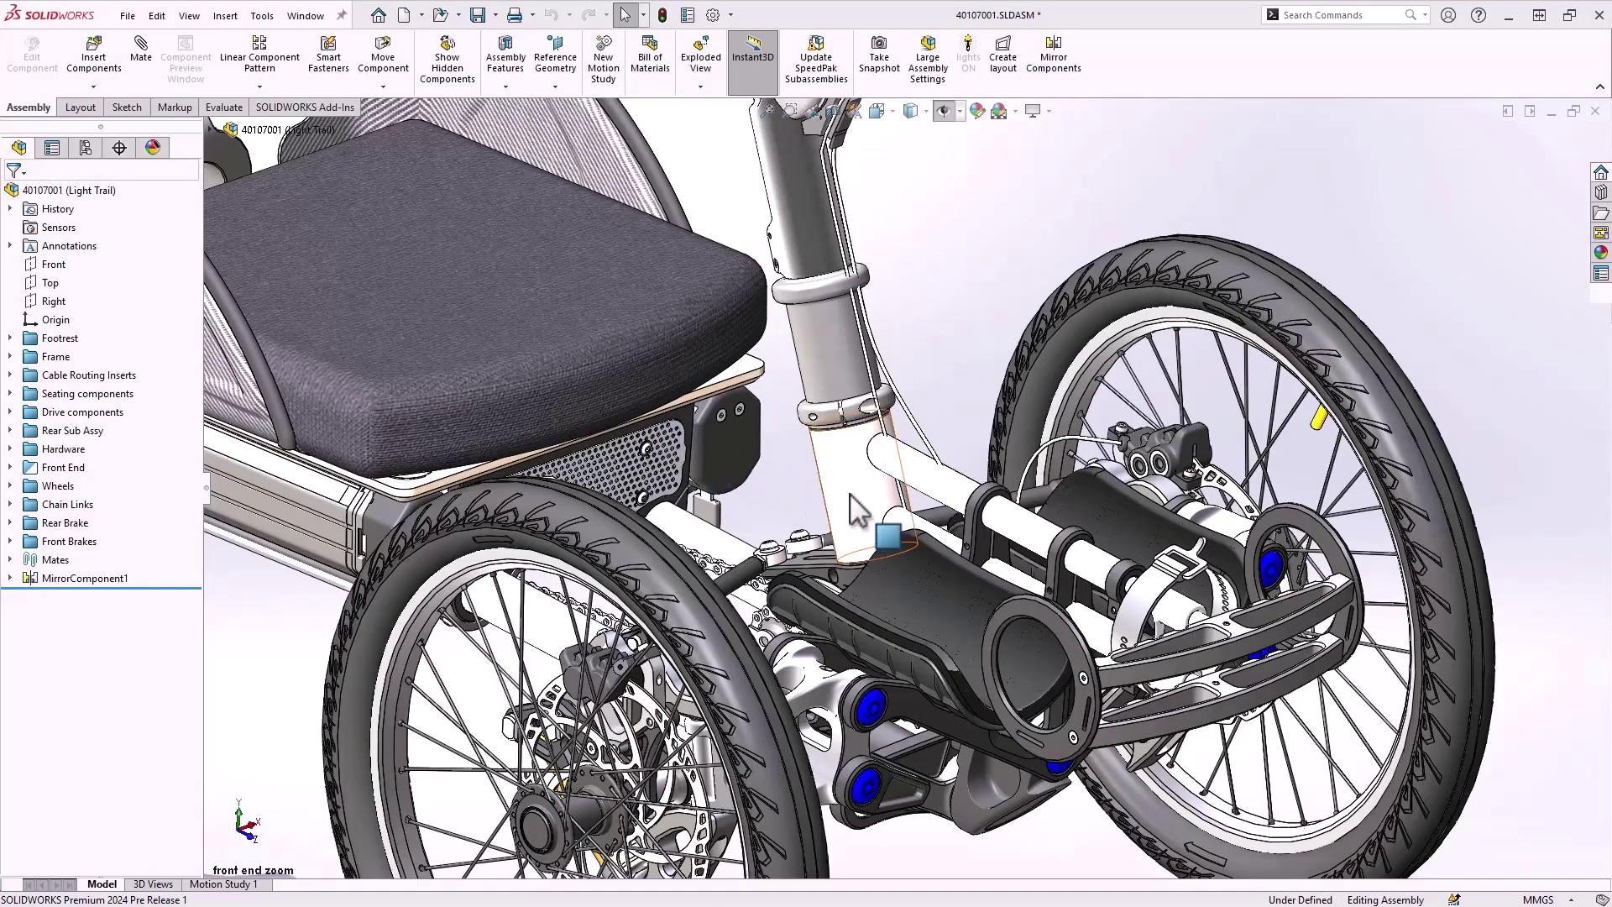
Step: Open sub-assembly 40097001.sldasm from a head tube and start Tools > Make Multibody Part
{"action": "left_click", "coordinate": [850, 497]}
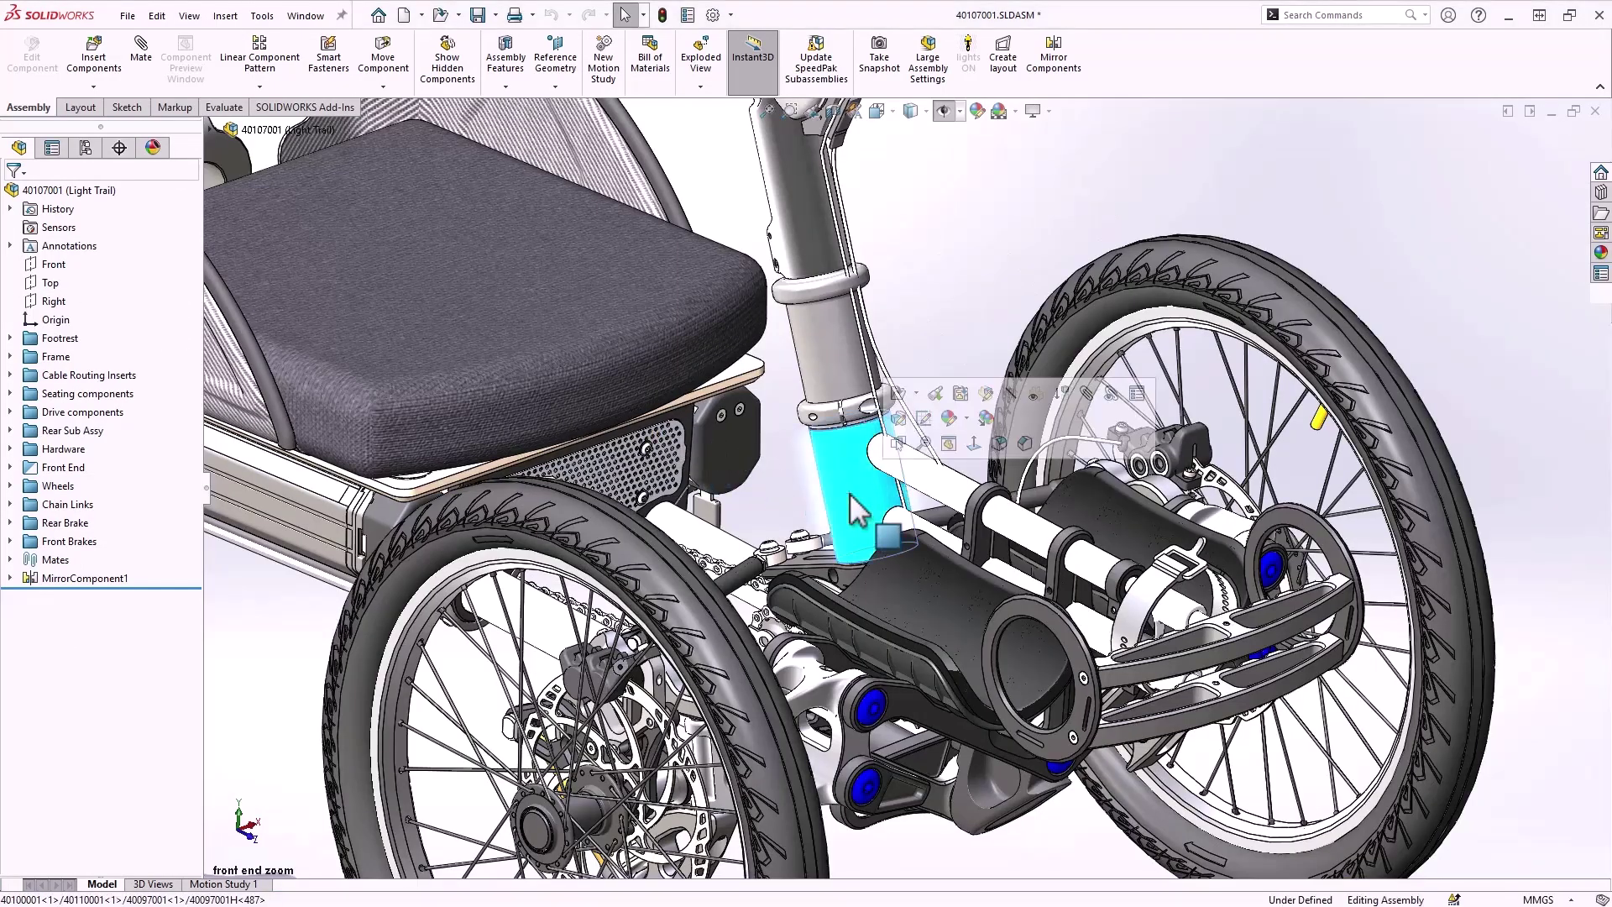
{"action": "left_click", "coordinate": [916, 393]}
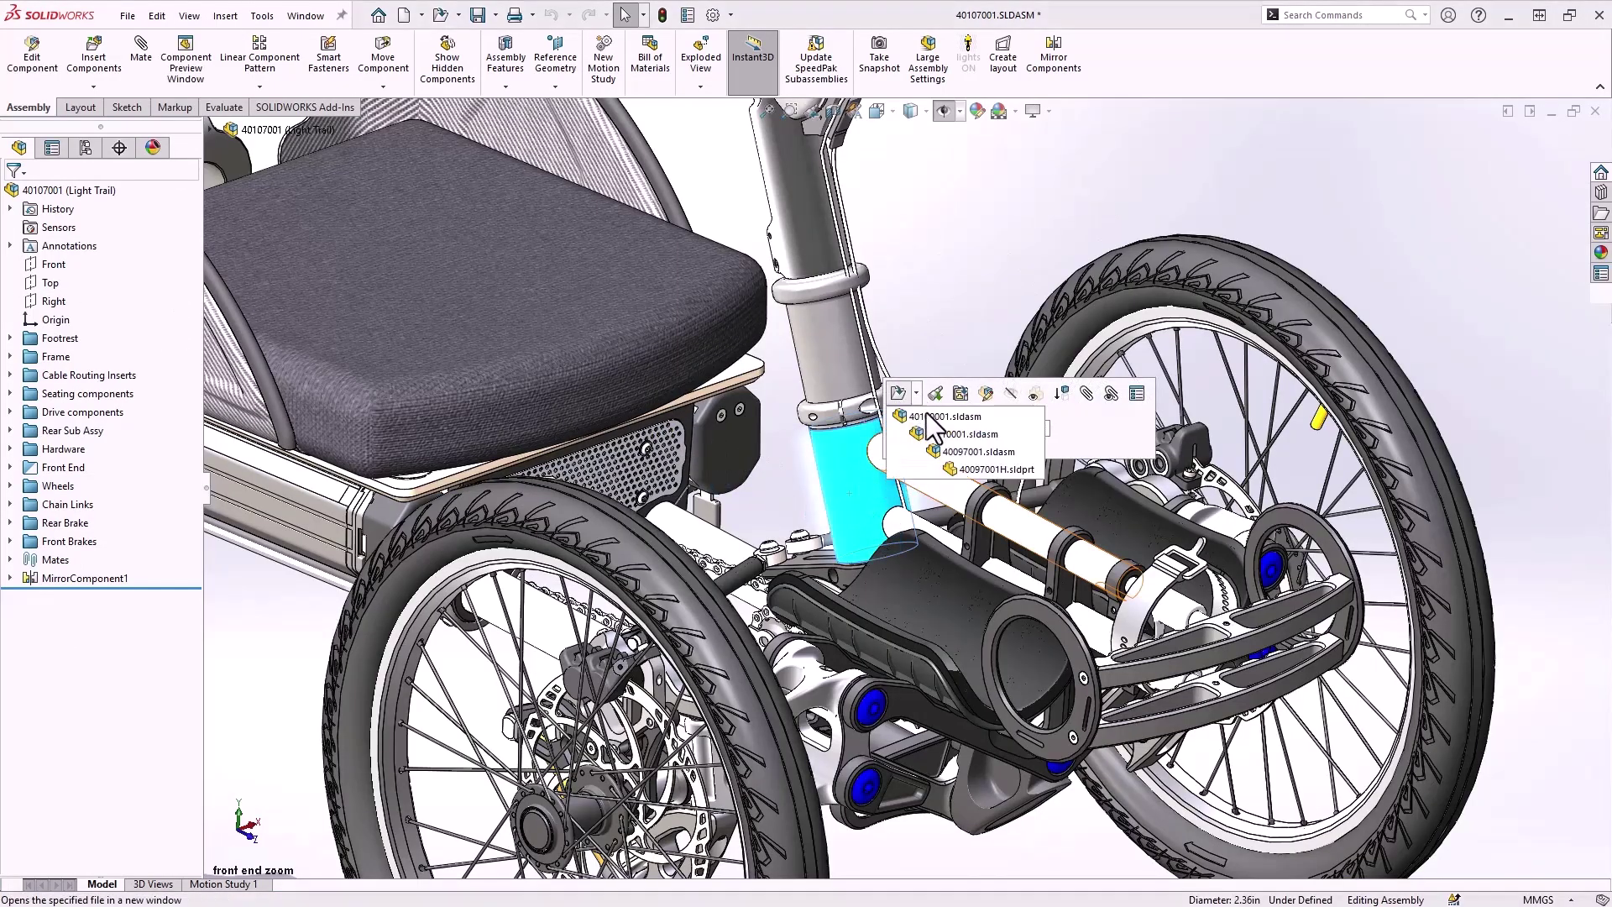
{"action": "left_click", "coordinate": [952, 451]}
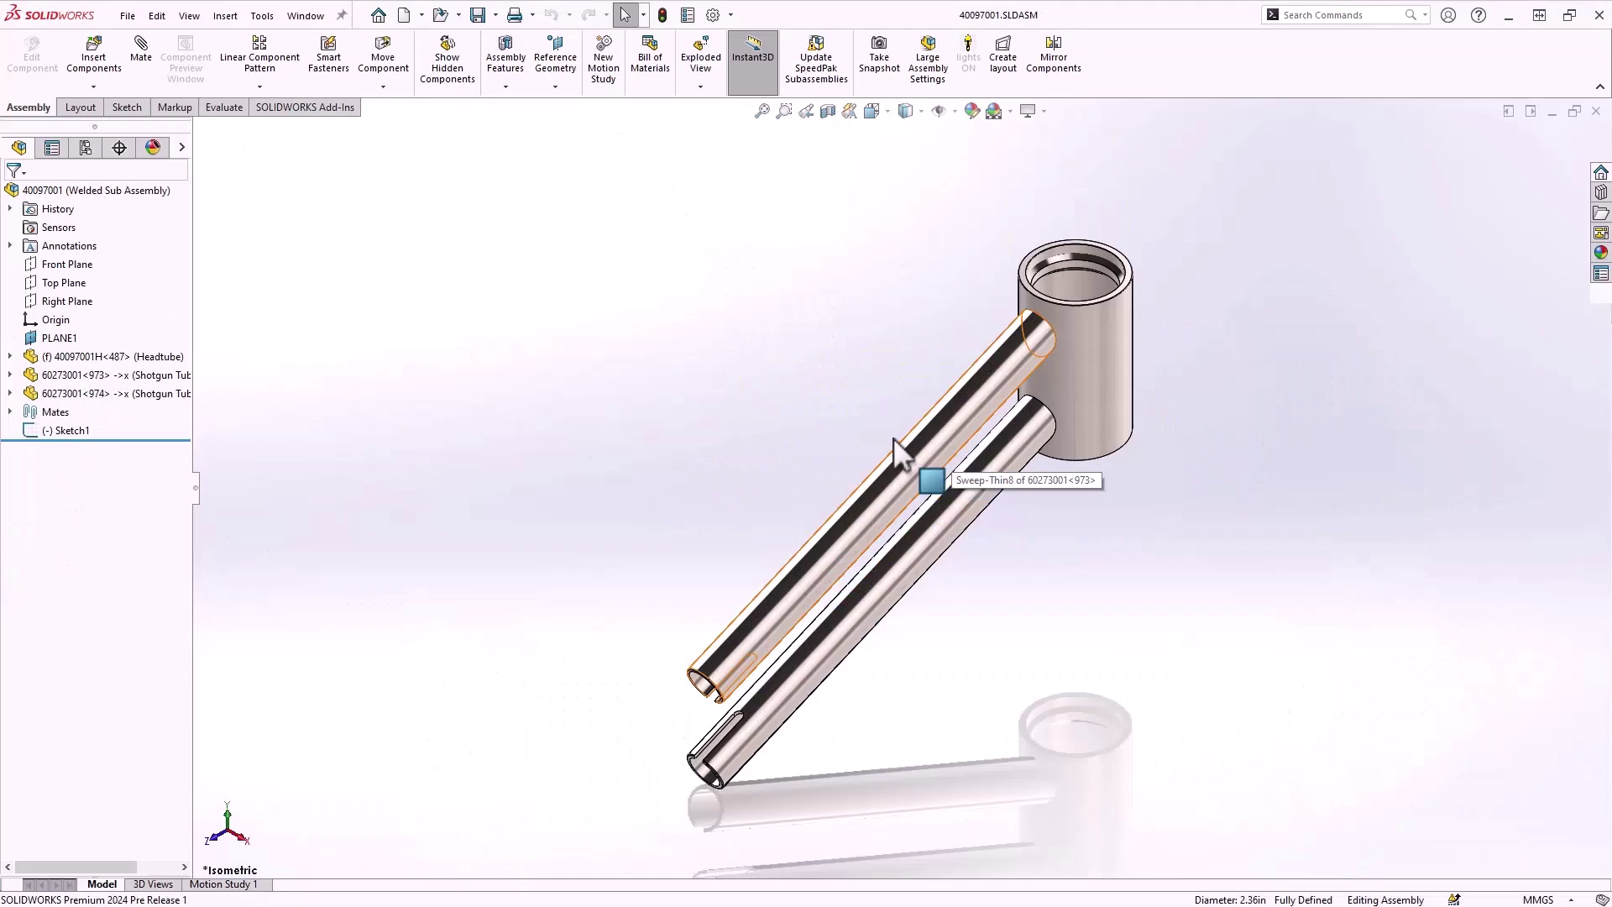
{"action": "left_click", "coordinate": [263, 16]}
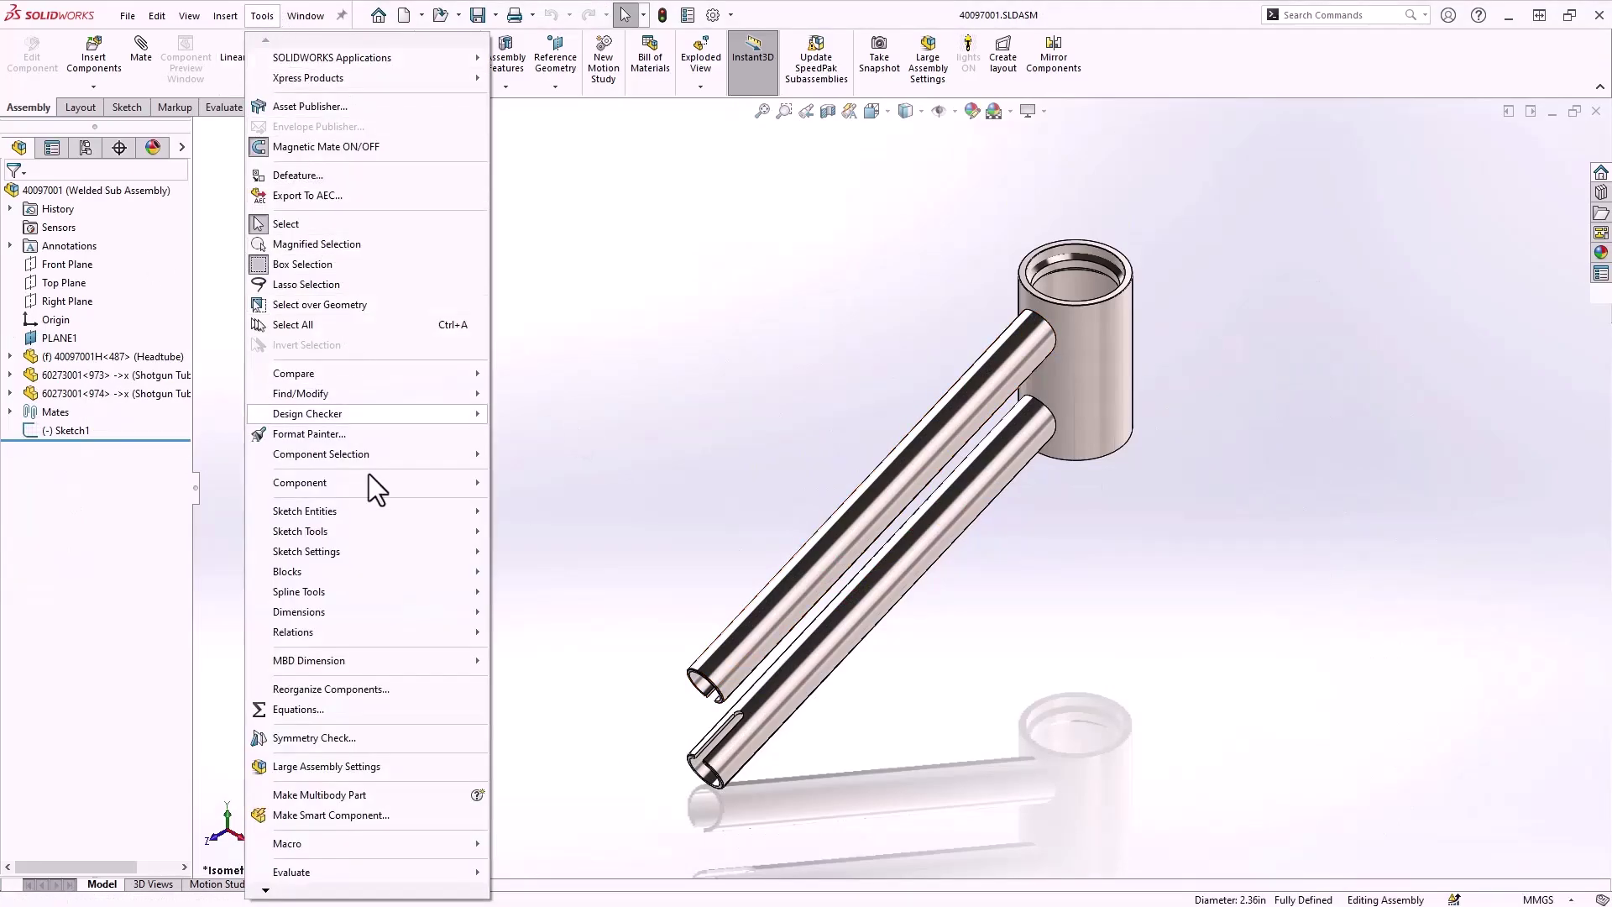
{"action": "left_click", "coordinate": [352, 794]}
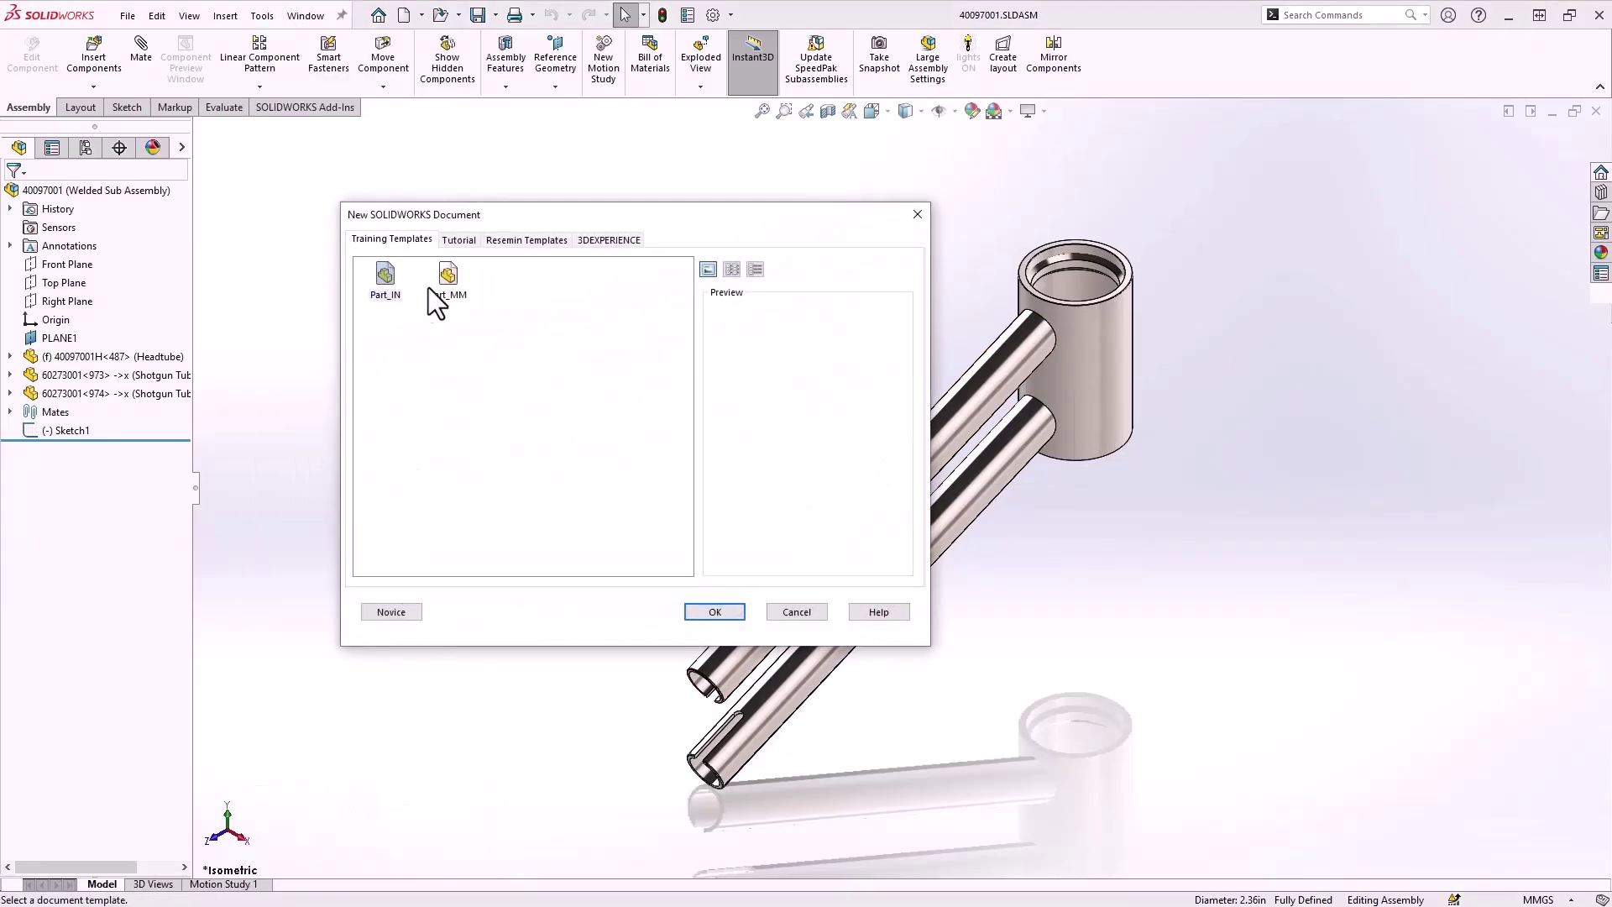
Step: Create the multibody part from the Part_MM template, including surface bodies
{"action": "double_click", "coordinate": [448, 277]}
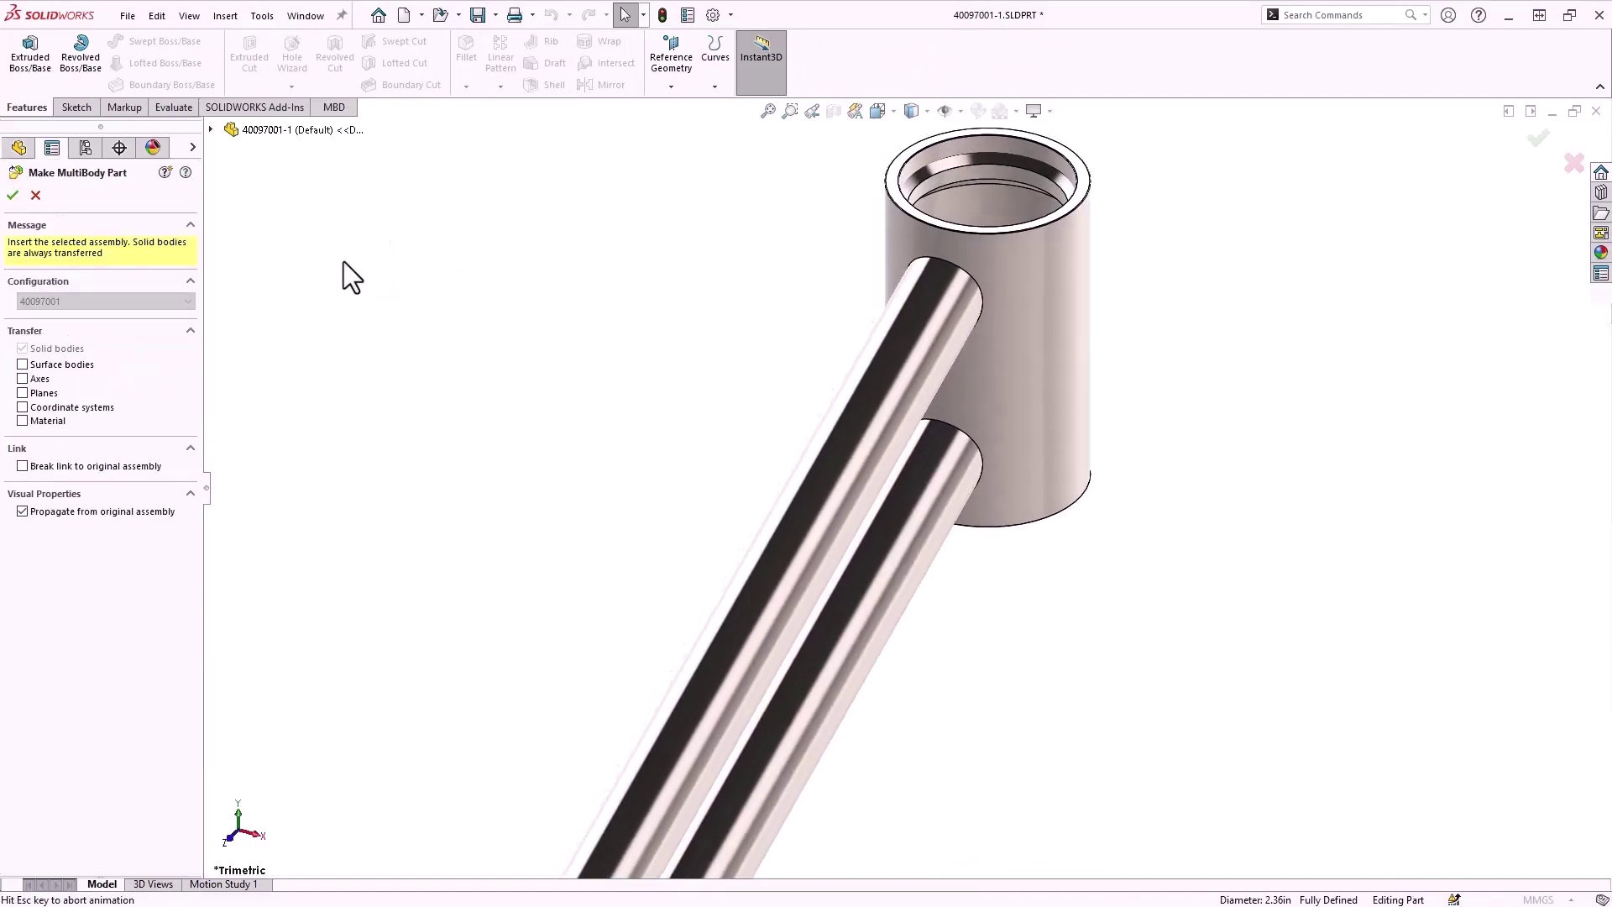
{"action": "left_click", "coordinate": [23, 365]}
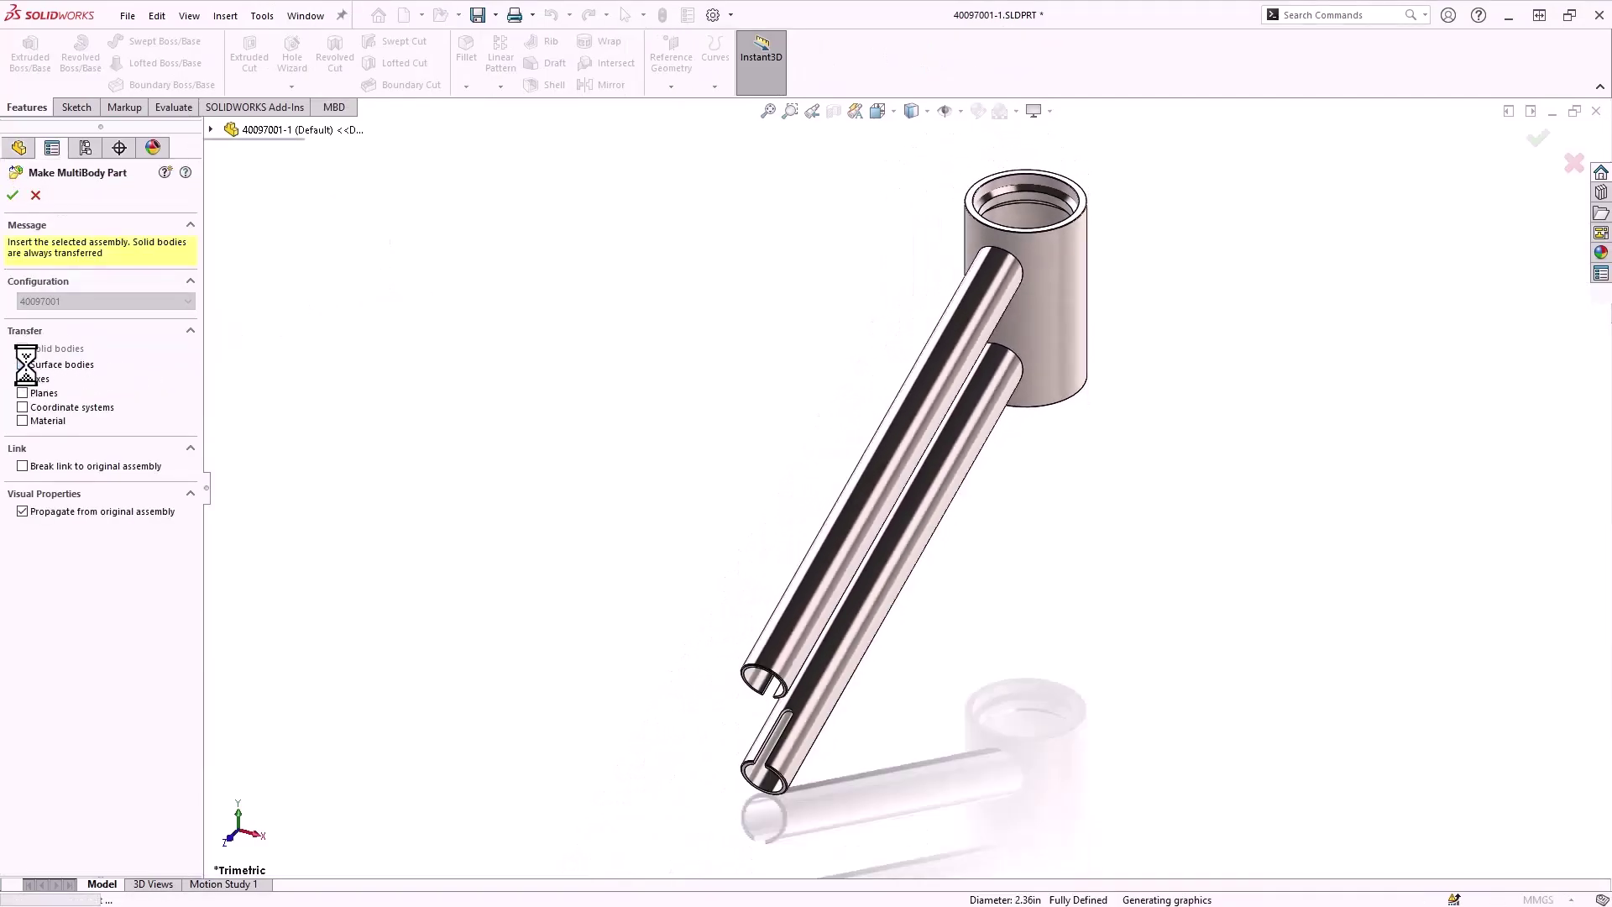
{"action": "left_click", "coordinate": [13, 195]}
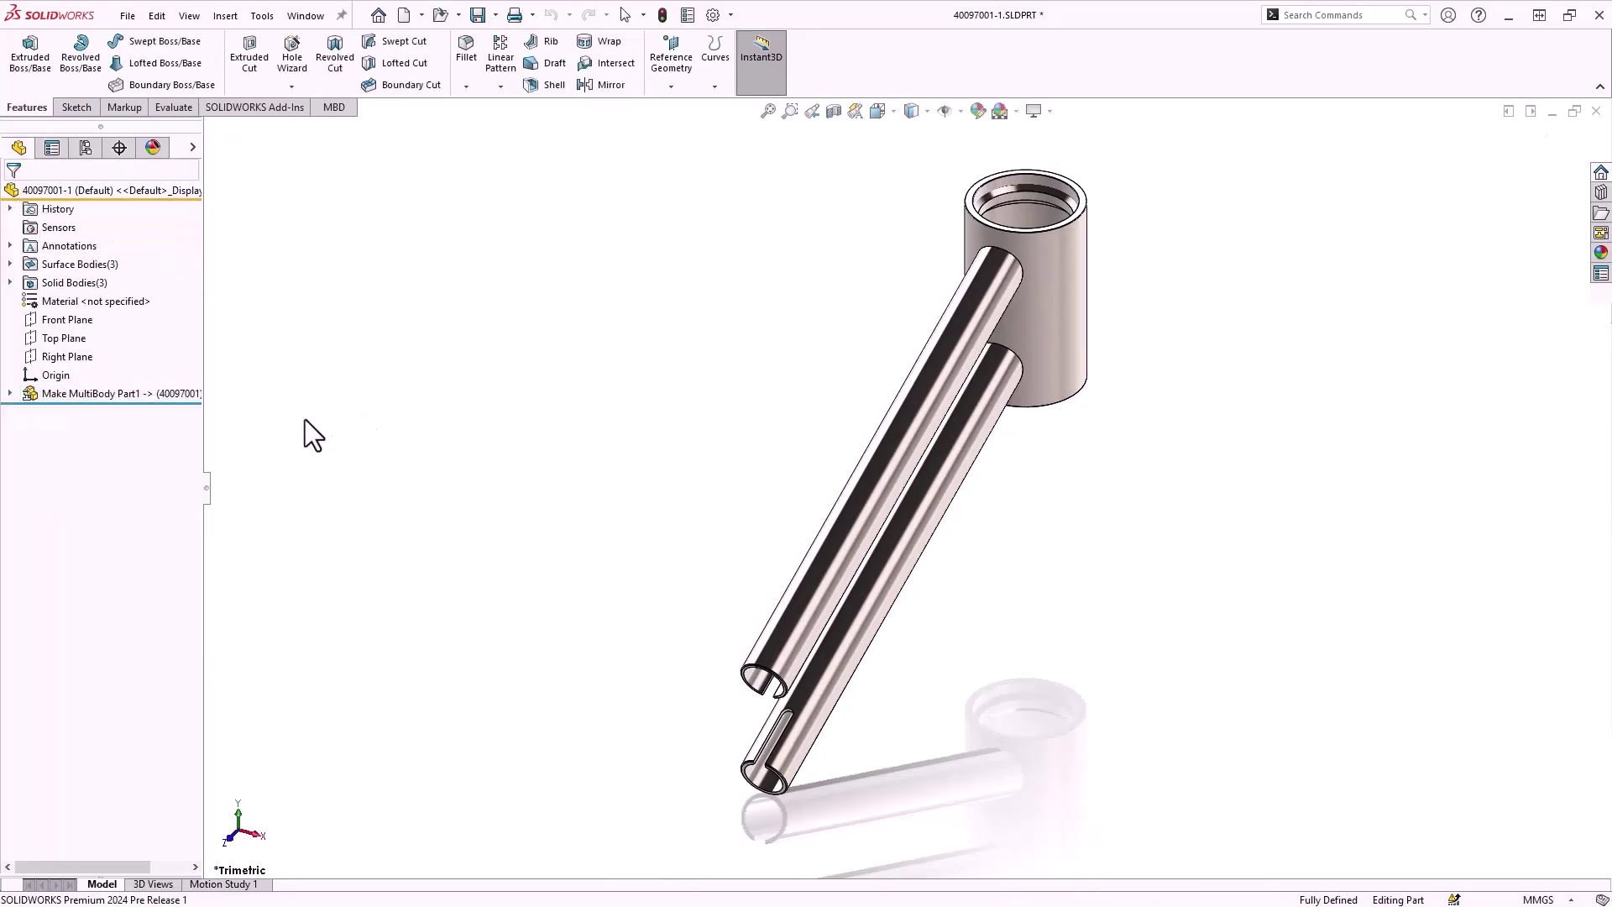
Step: Expand Make MultiBody Part1 to inspect its three surface bodies and three solid bodies
{"action": "left_click", "coordinate": [10, 393]}
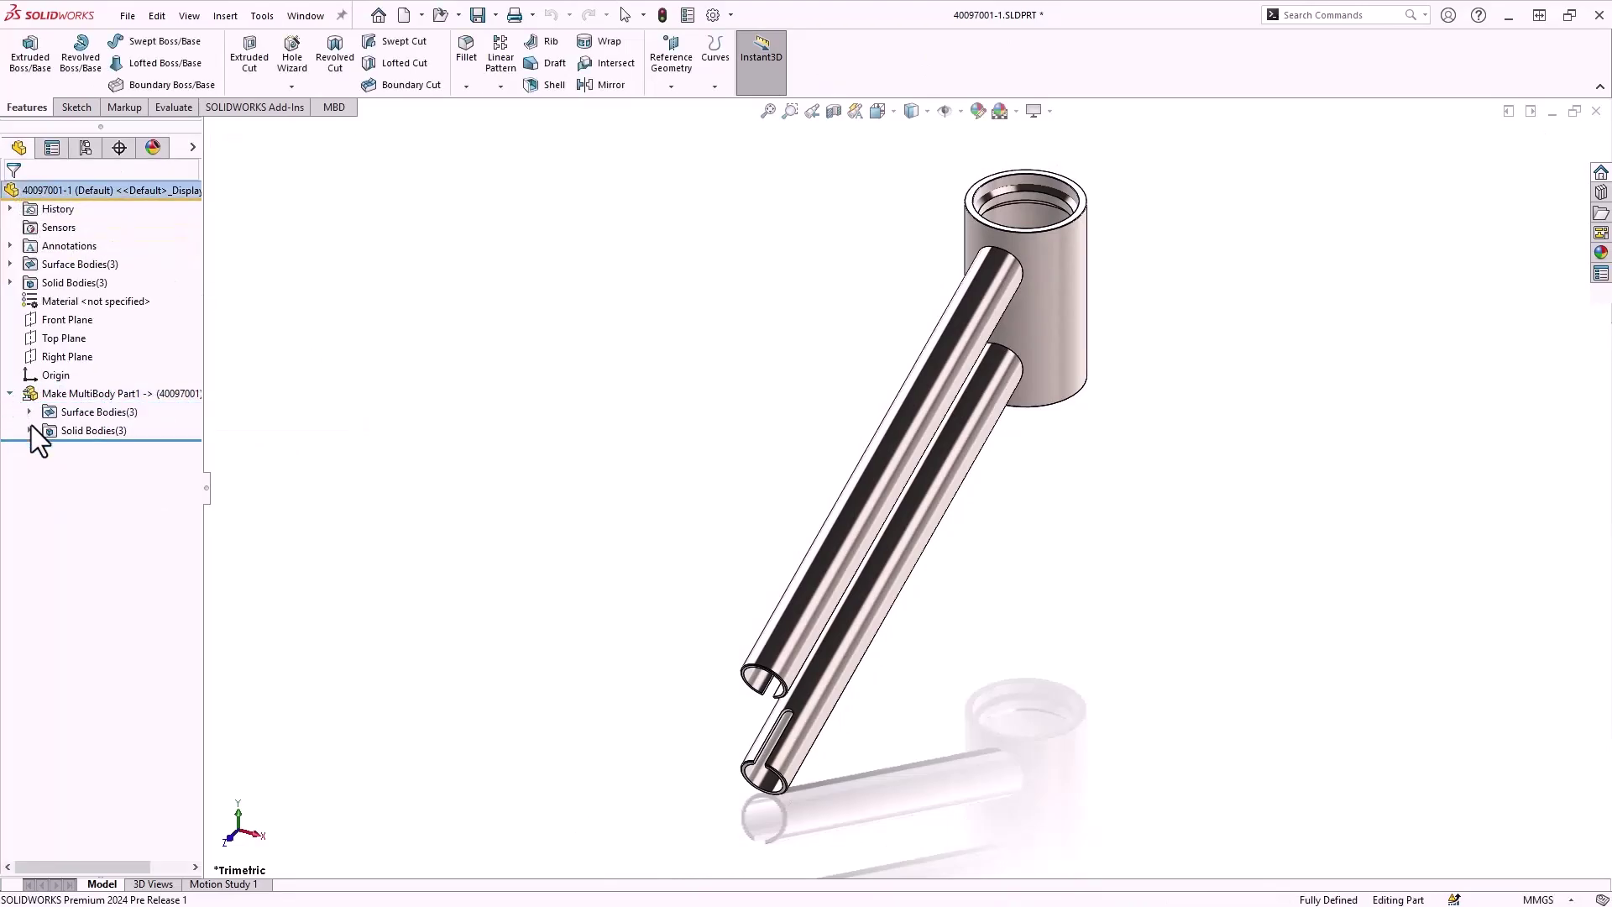
{"action": "left_click", "coordinate": [30, 412]}
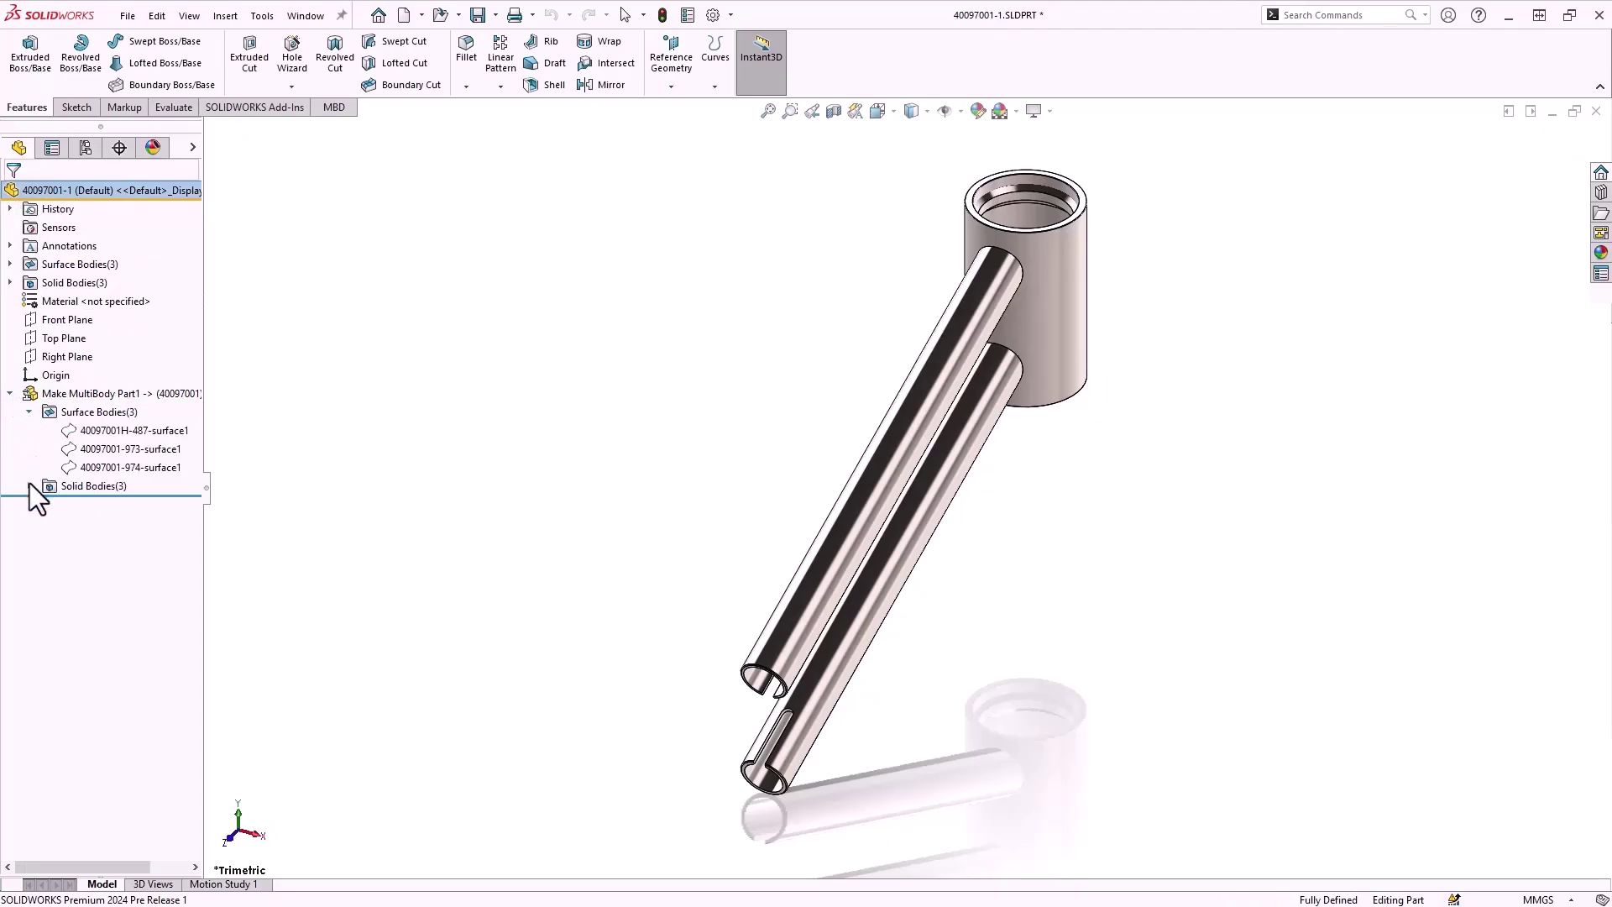
{"action": "left_click", "coordinate": [29, 486]}
{"action": "left_click", "coordinate": [84, 504]}
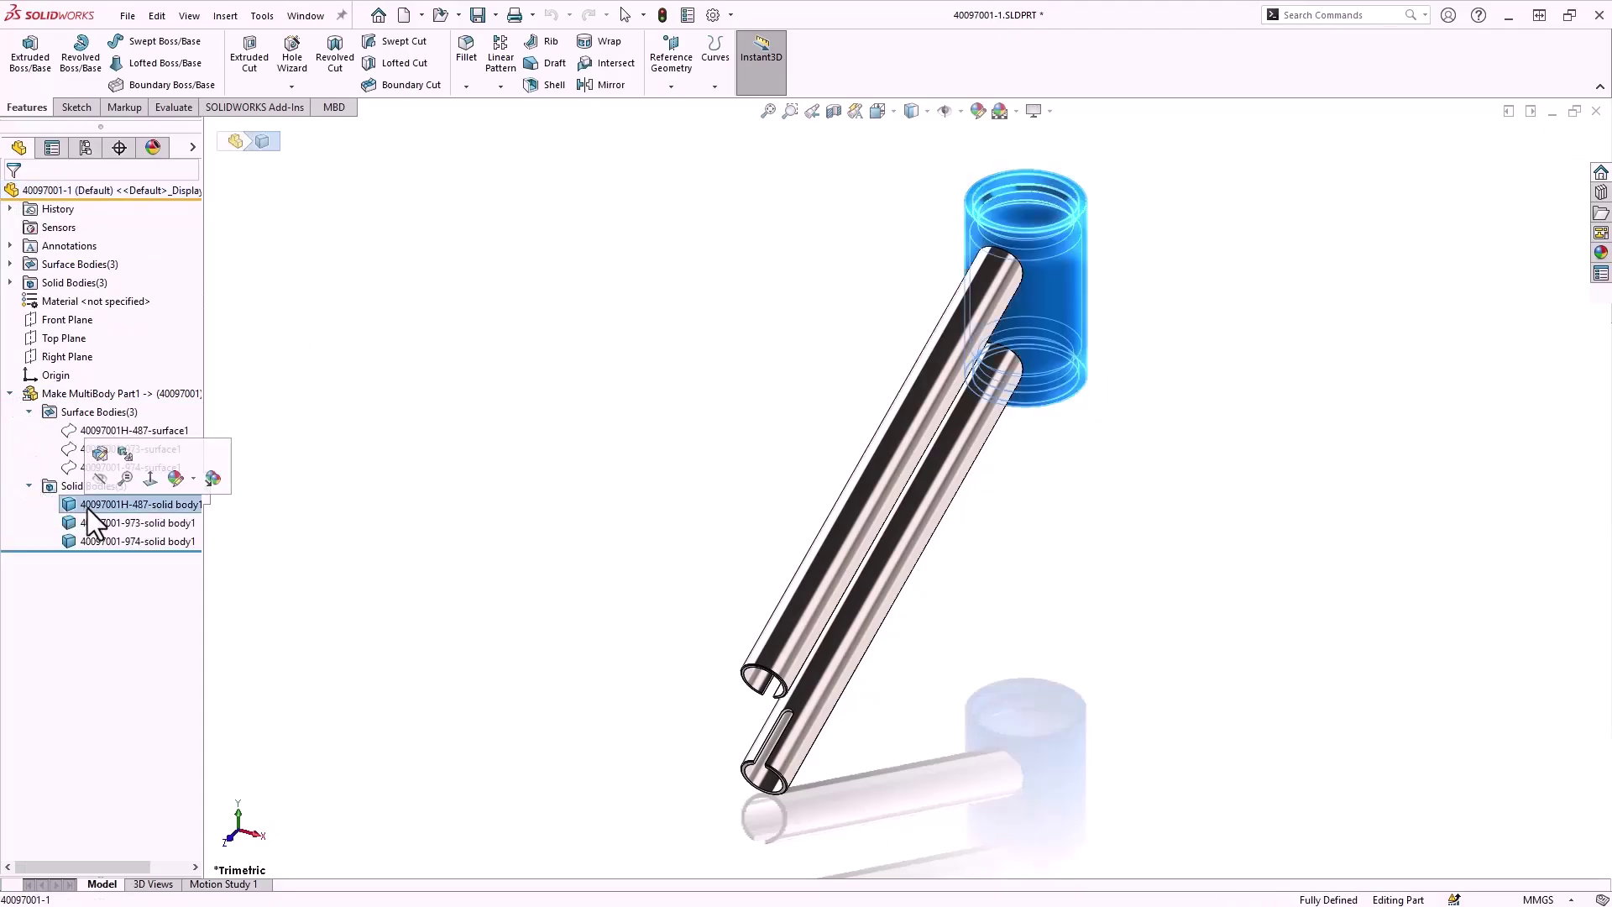
{"action": "left_click", "coordinate": [95, 523]}
{"action": "left_click", "coordinate": [97, 522]}
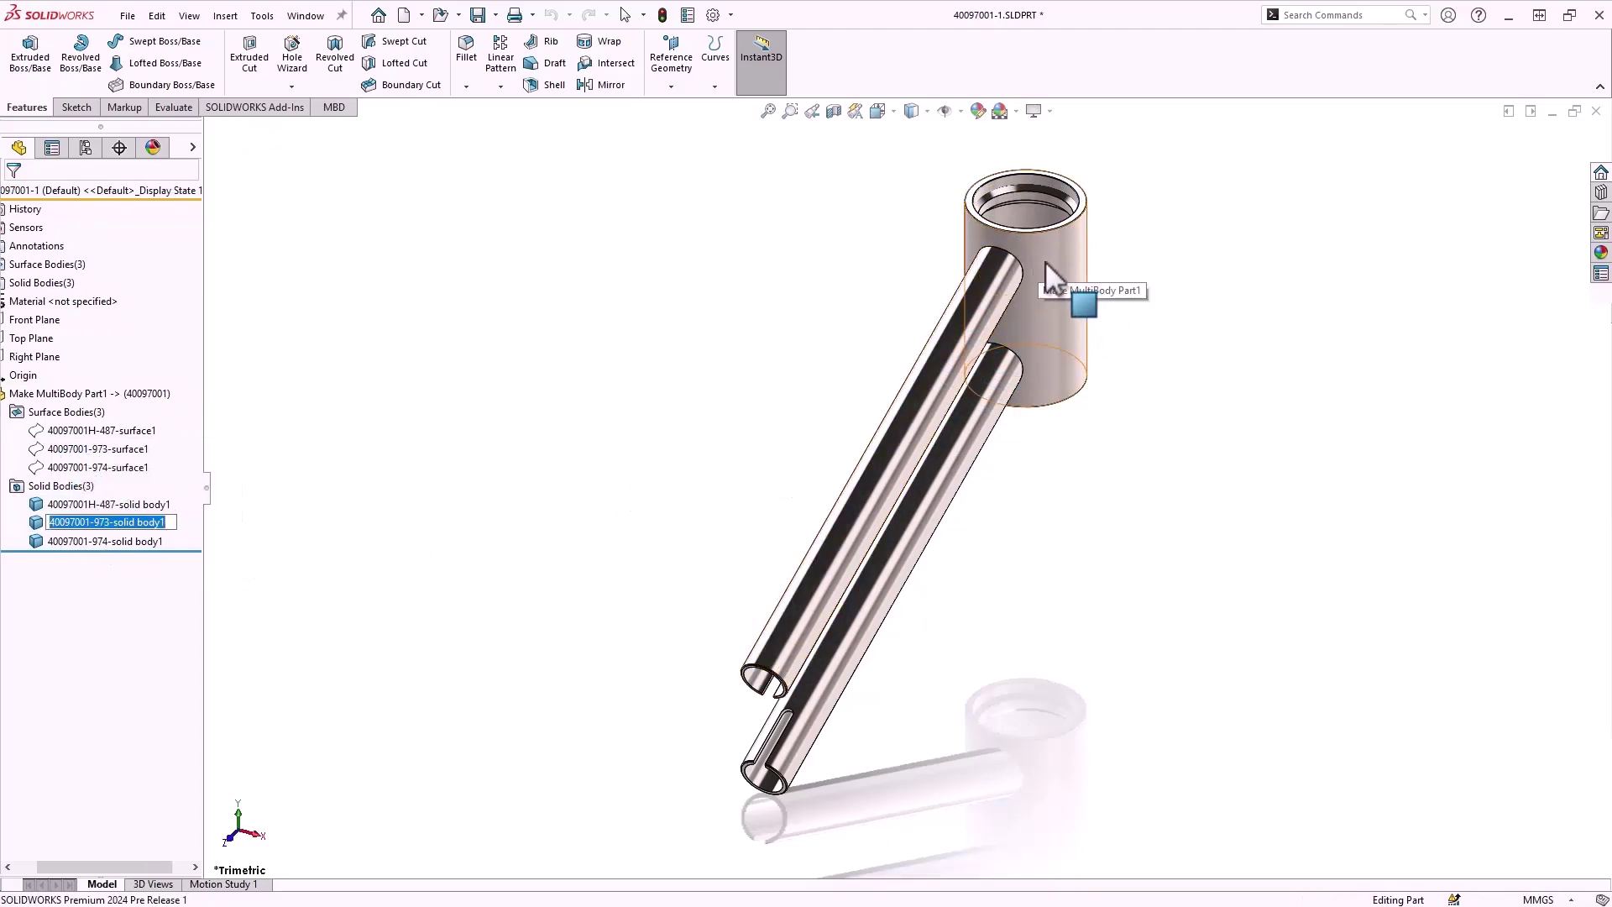
{"action": "scroll", "coordinate": [1045, 260], "scroll_direction": "down", "scroll_amount": 5}
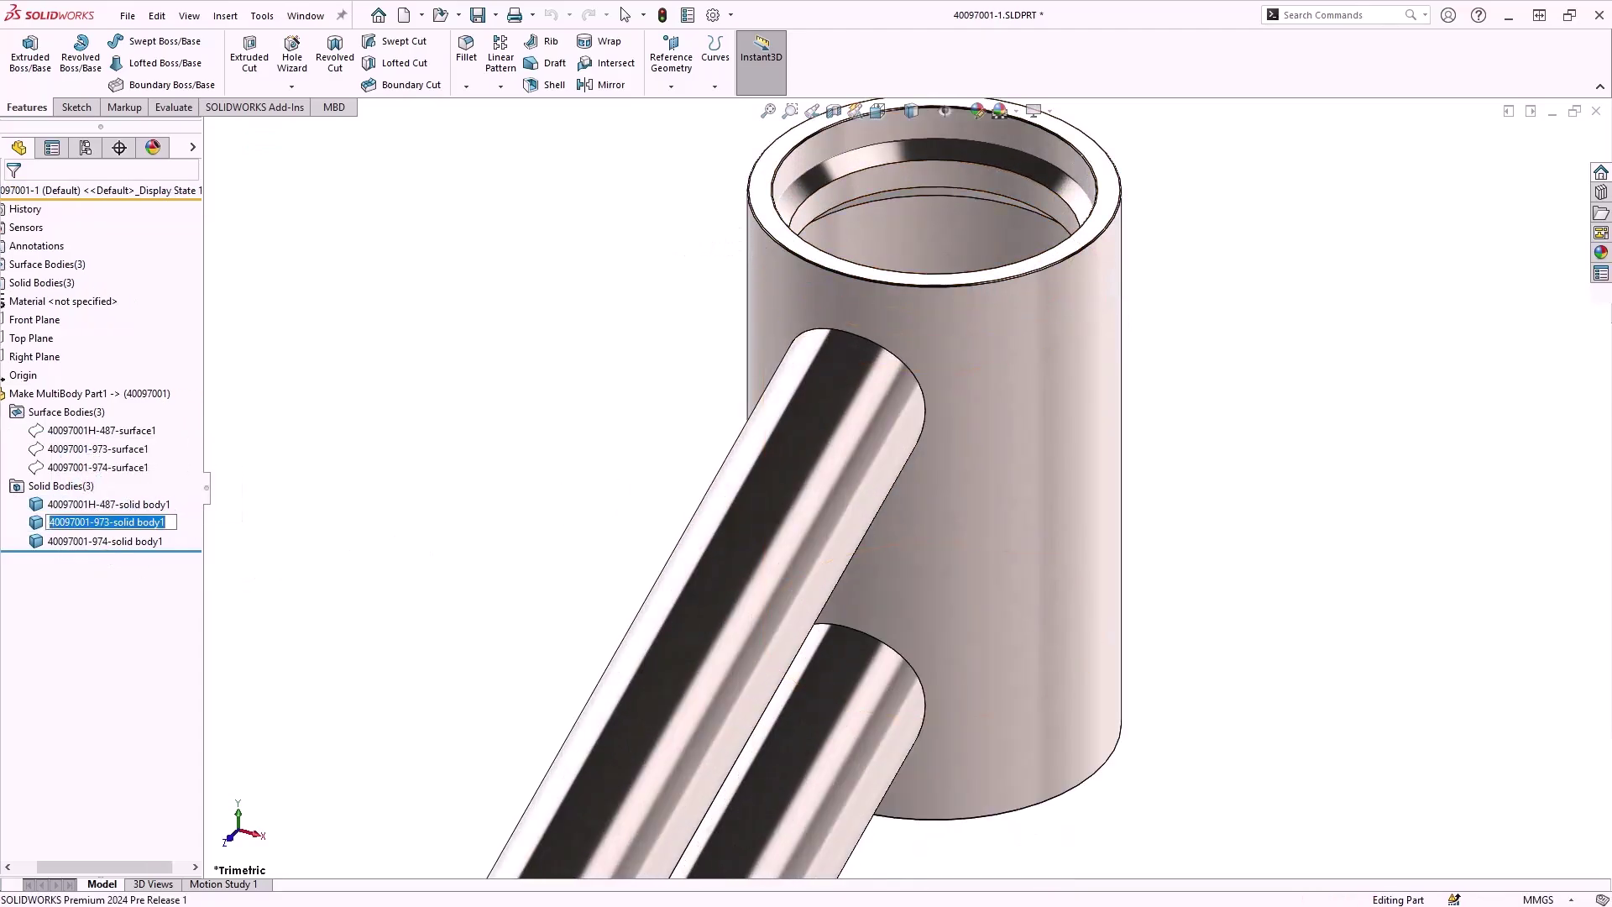
{"action": "left_click", "coordinate": [437, 362]}
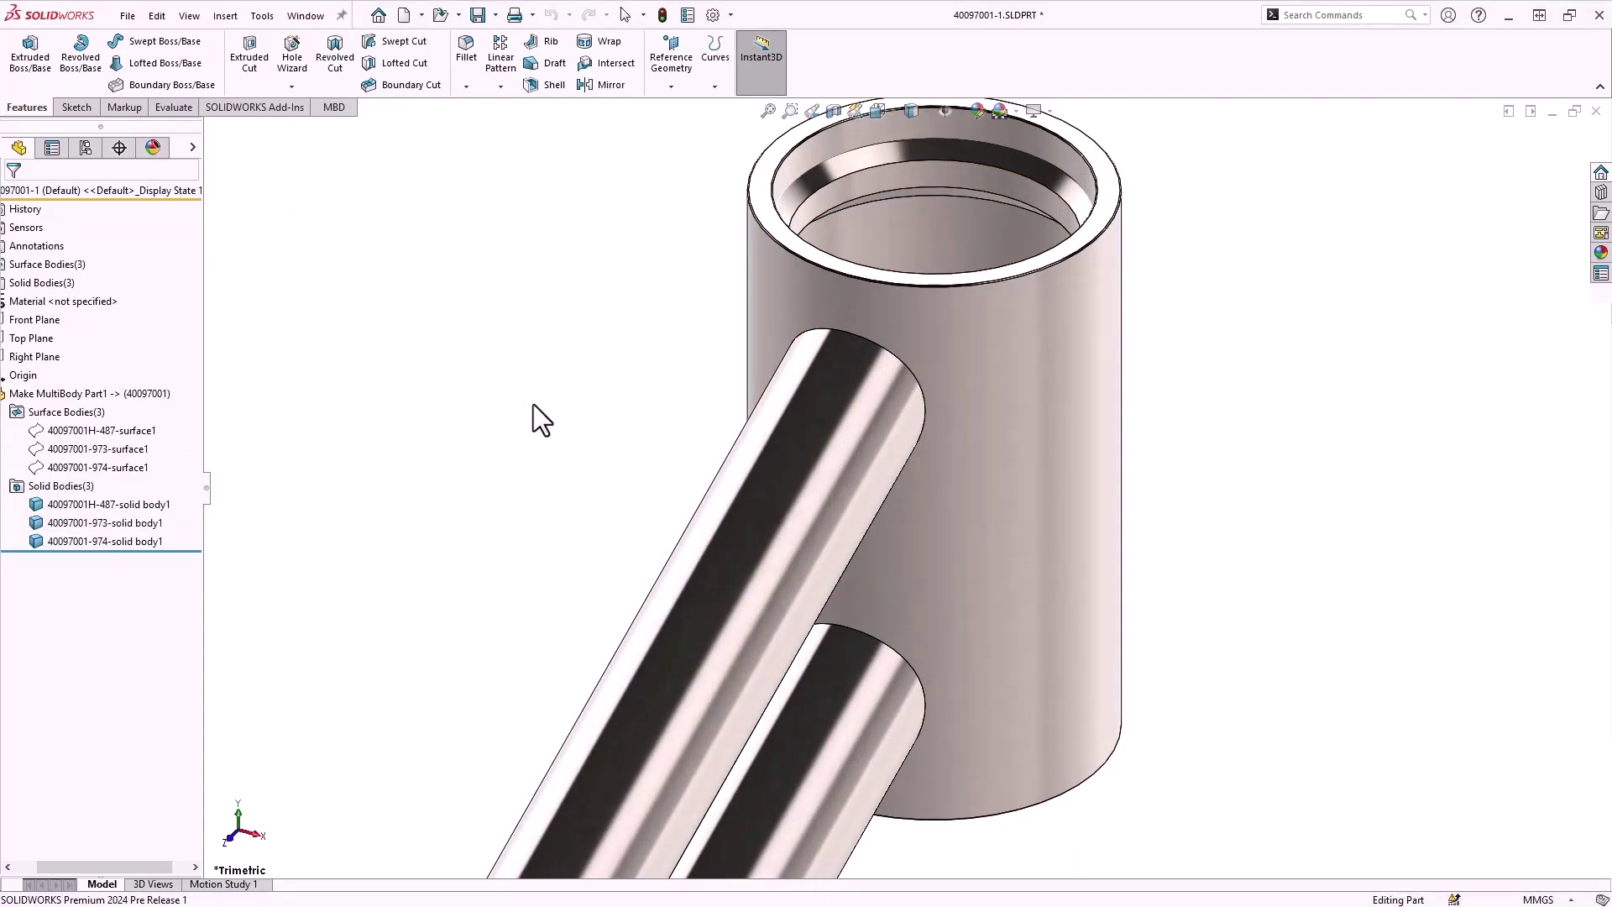
Step: Add a 3.00 mm full-length Fillet Bead joining the 973 upper tube face to the head tube cylinder
{"action": "key", "text": "s"}
{"action": "left_click", "coordinate": [635, 504]}
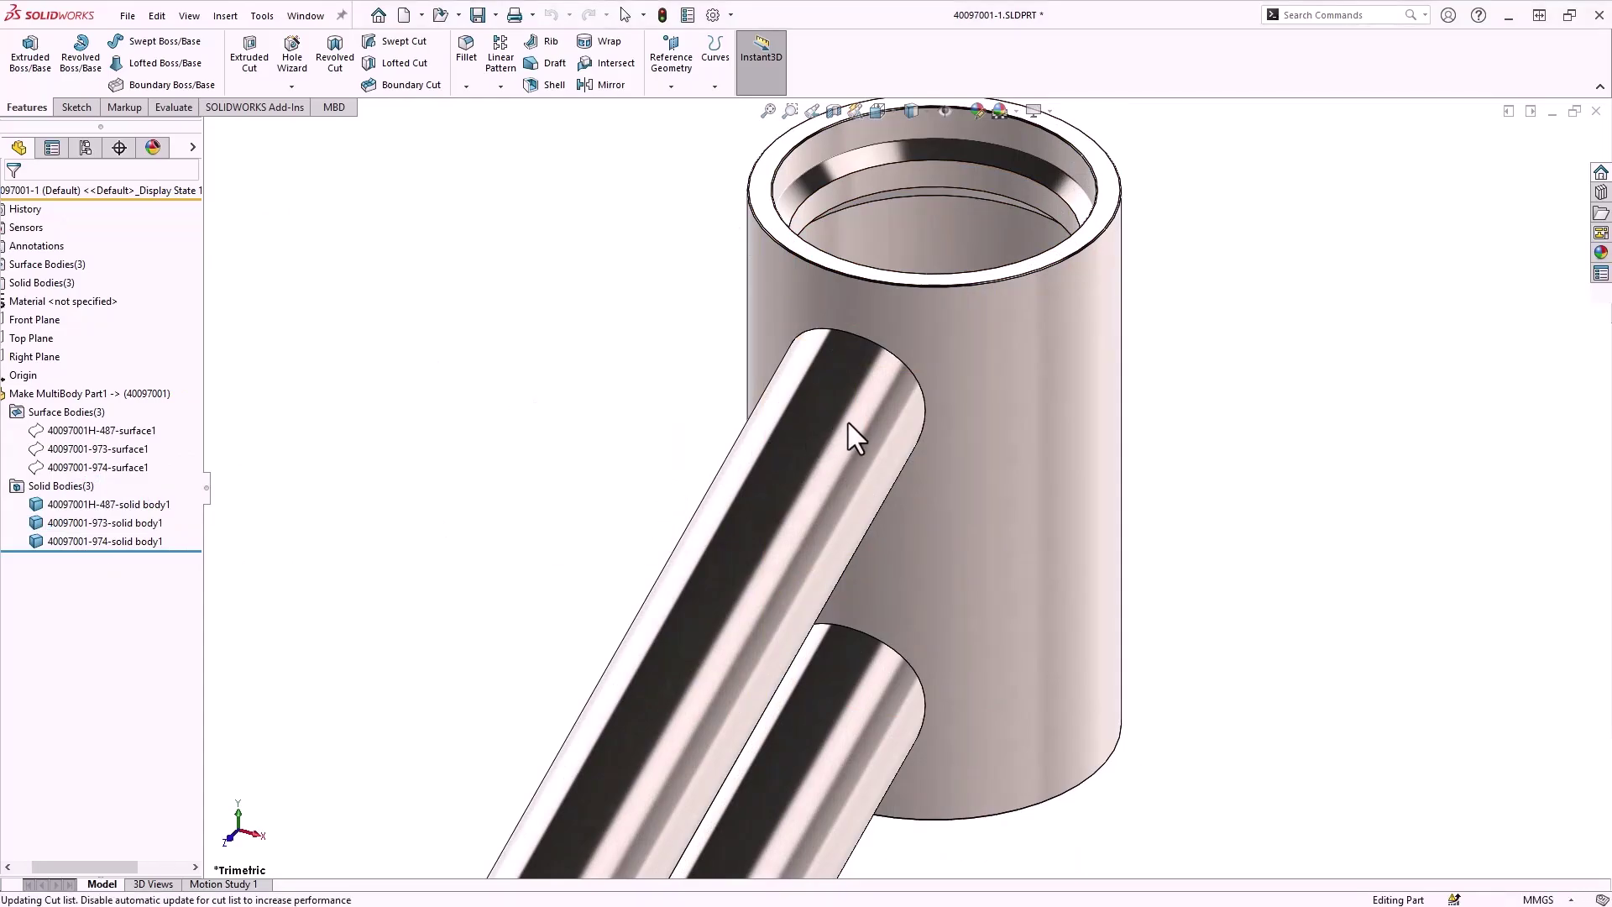
{"action": "left_click", "coordinate": [868, 414]}
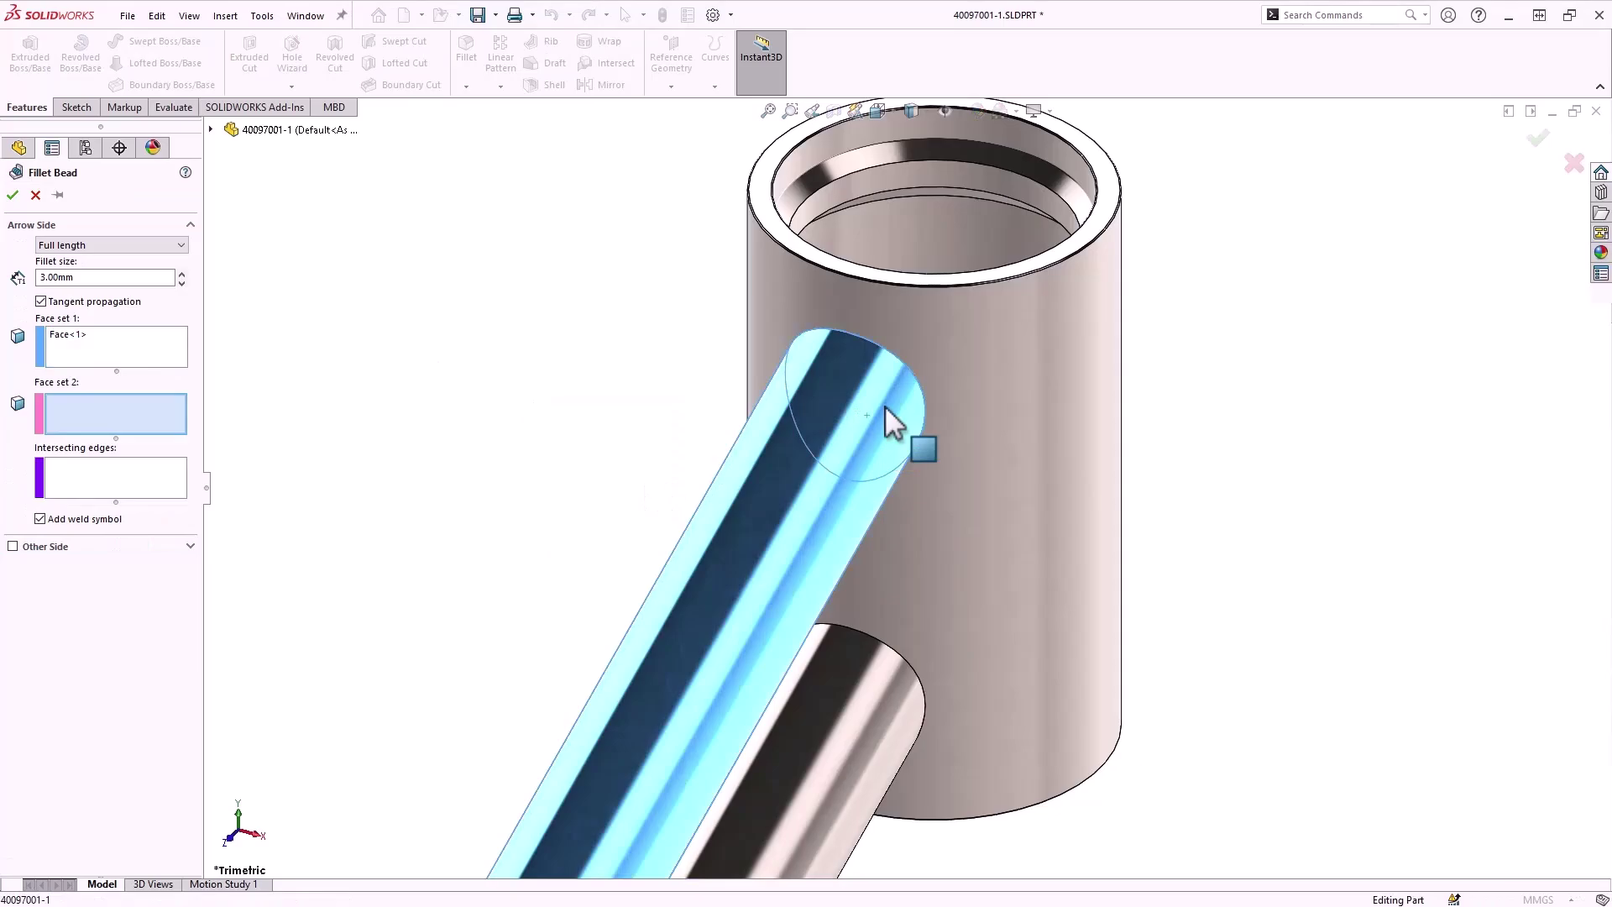
{"action": "left_click", "coordinate": [935, 353]}
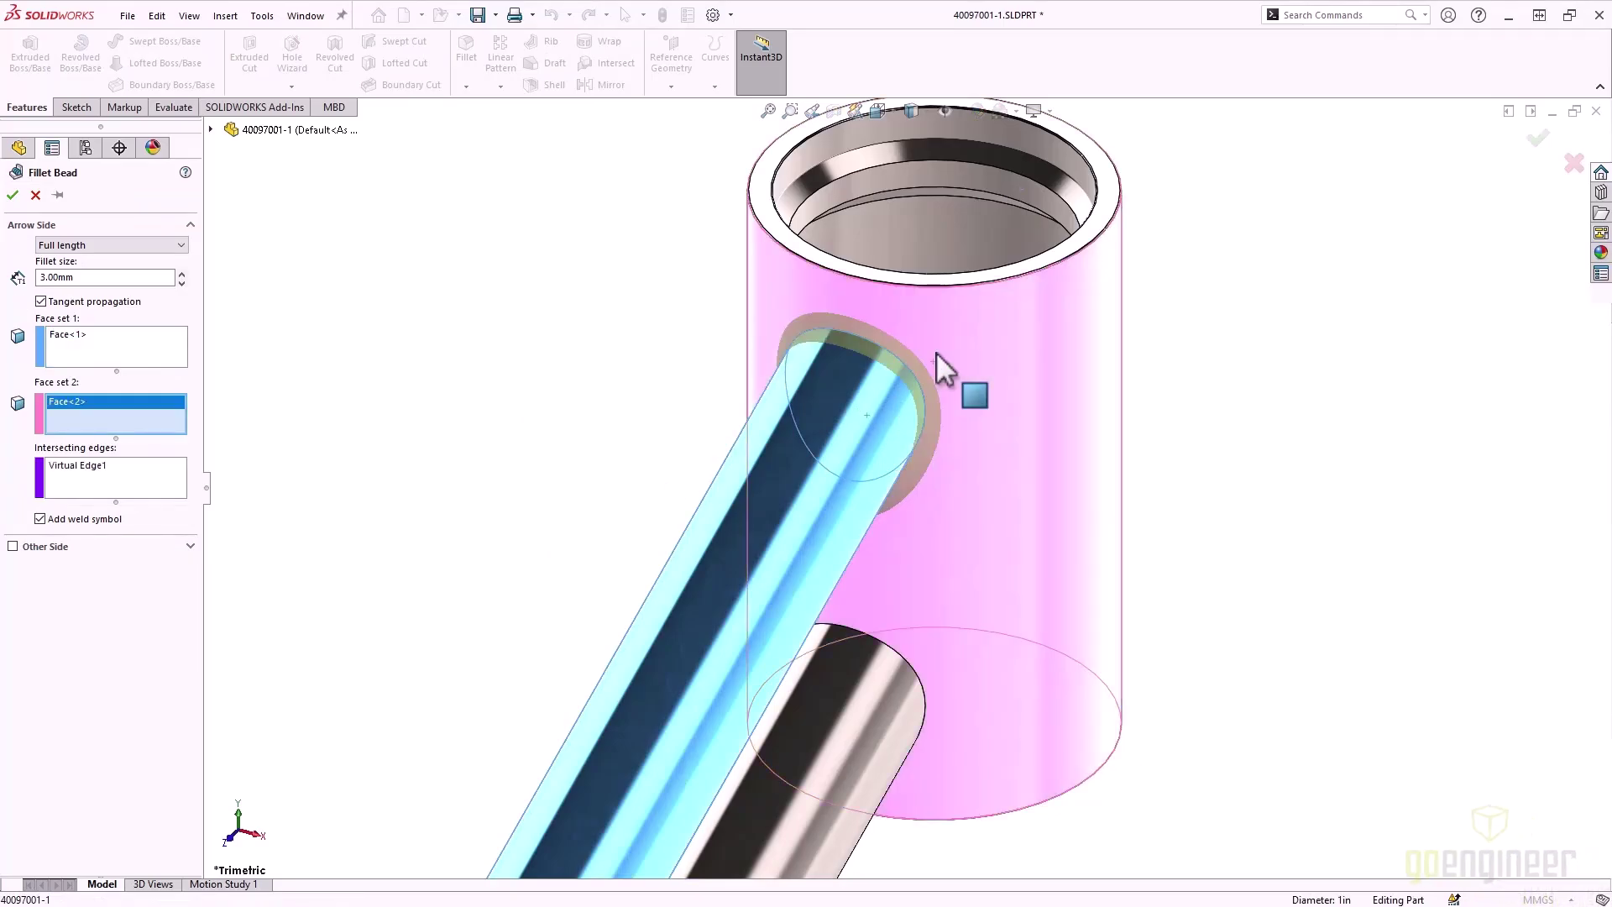
{"action": "key", "text": "Return"}
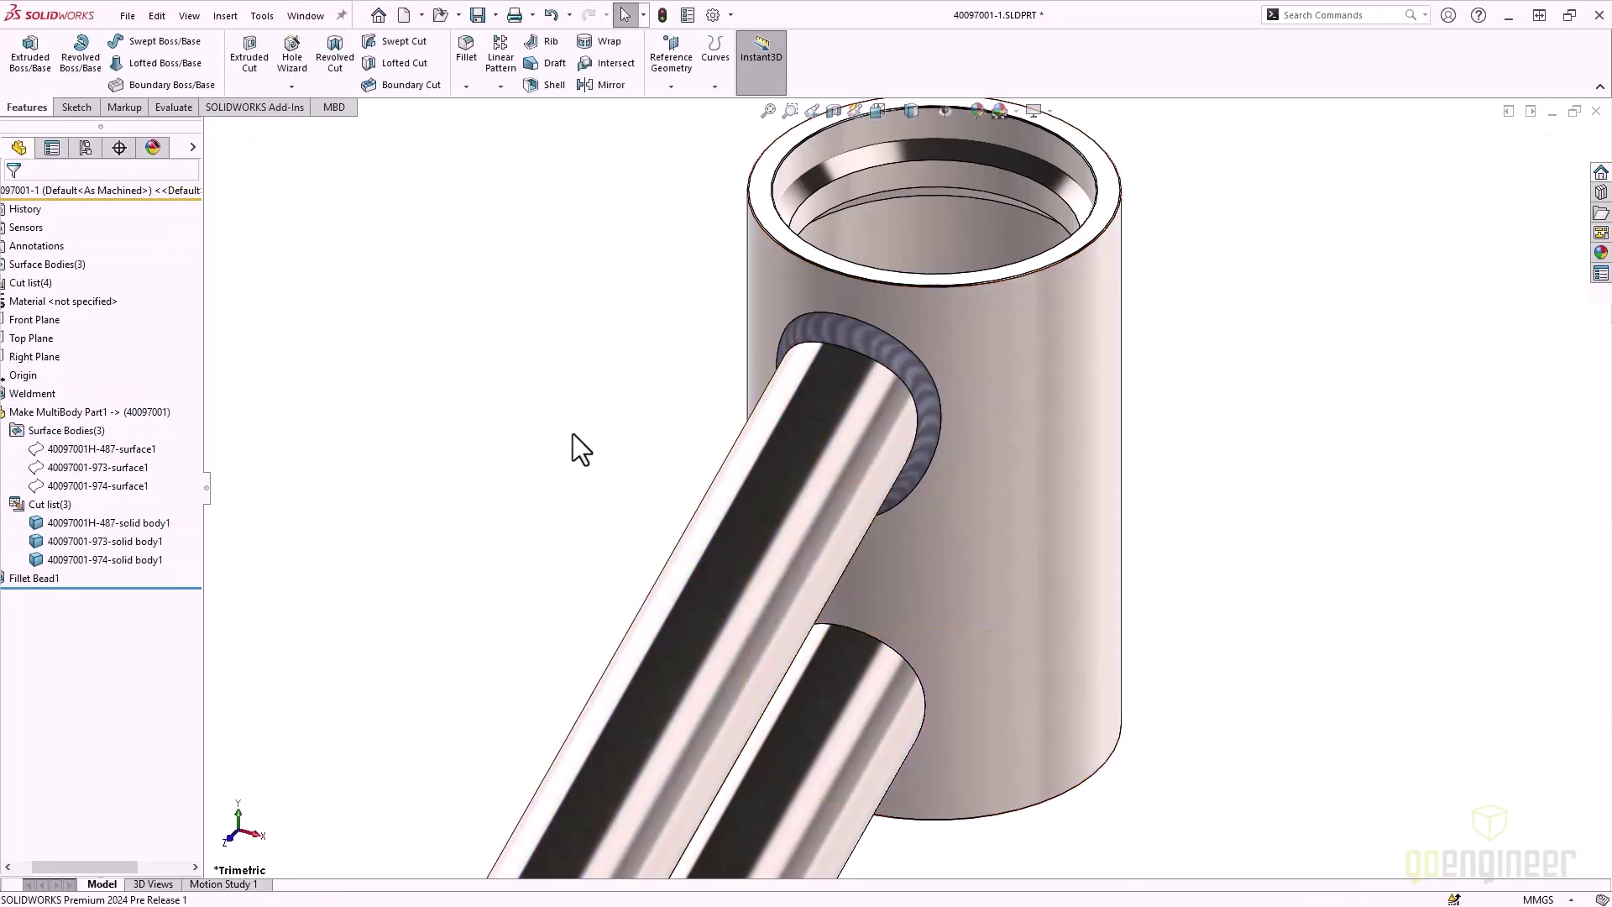
{"action": "key", "text": "f"}
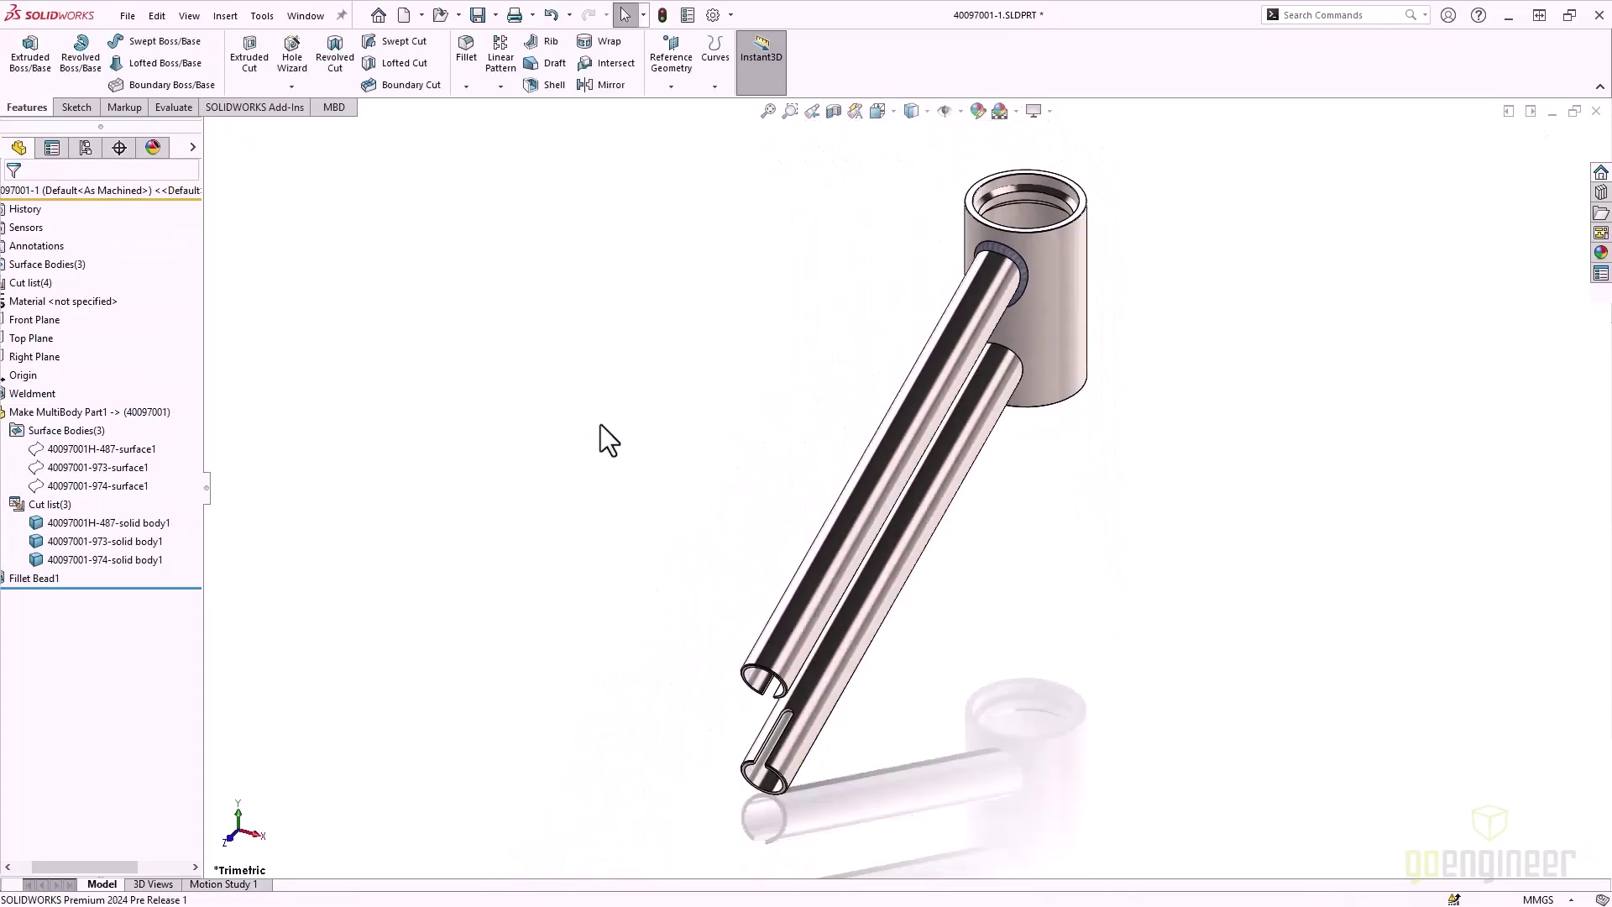